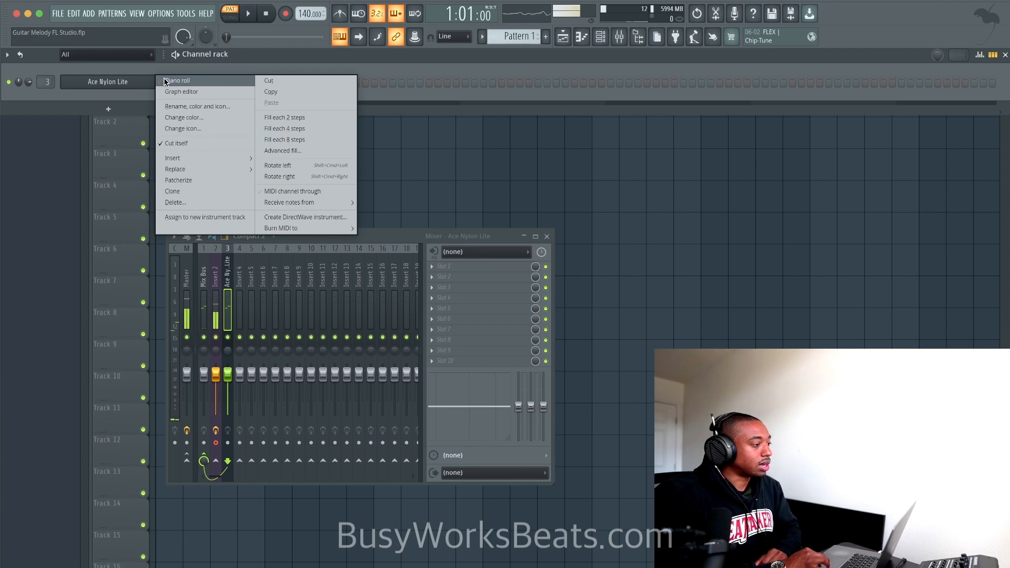
Enter a one-bar chord of D4, F4, A4 and C5 in bar 1 of the Ace Nylon Lite piano roll and play it
{"action": "left_click", "coordinate": [178, 80]}
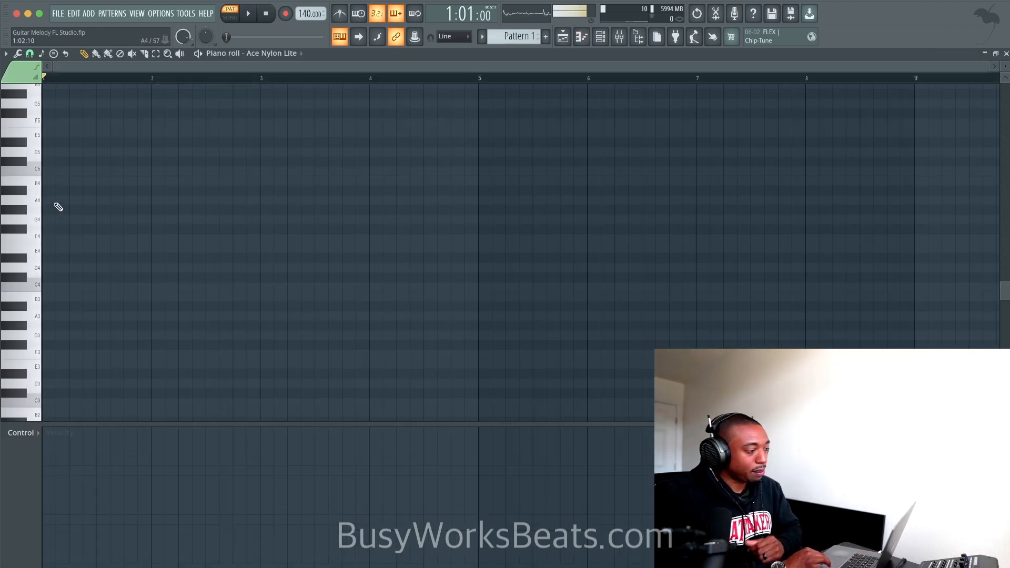
{"action": "left_click", "coordinate": [57, 273]}
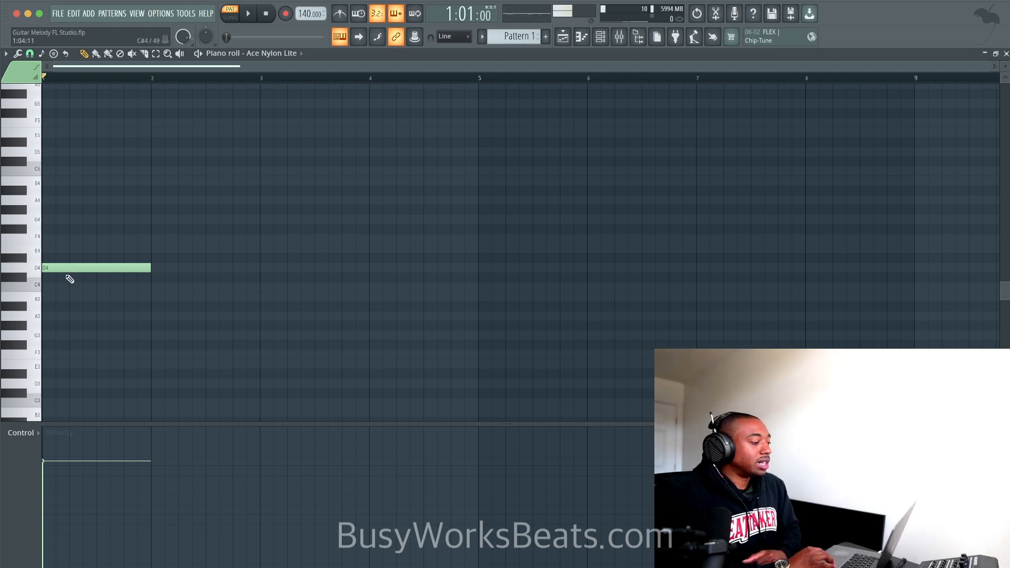
{"action": "left_click", "coordinate": [48, 239]}
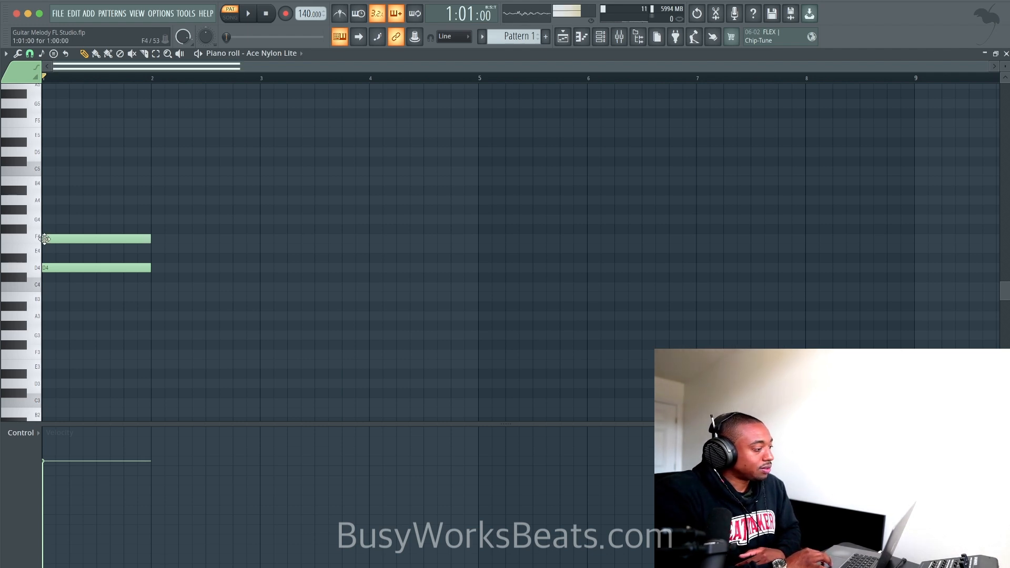
{"action": "left_click", "coordinate": [46, 200]}
{"action": "left_click", "coordinate": [46, 171]}
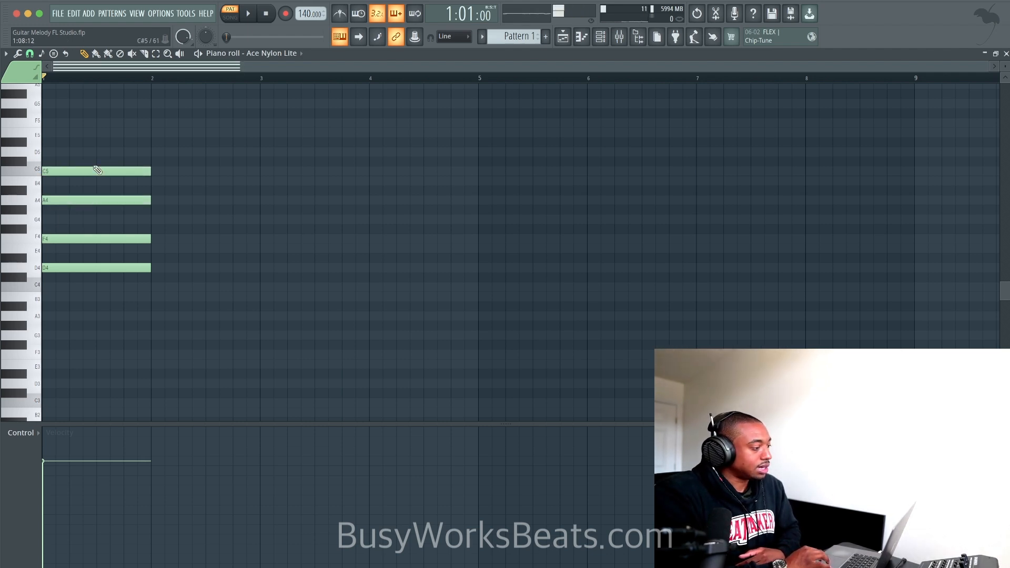
{"action": "key", "text": "space"}
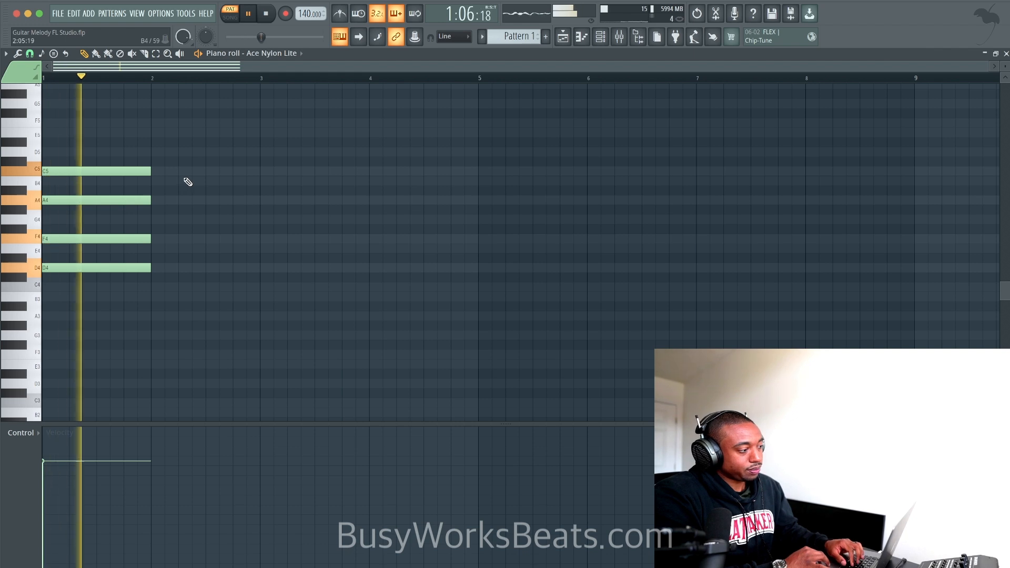
{"action": "key", "text": "space"}
Strum the bar 1 chord with the Strumizer, increasing the start time strength while auditioning, and accept the result
{"action": "left_click_drag", "start_coordinate": [141, 138], "coordinate": [72, 293]}
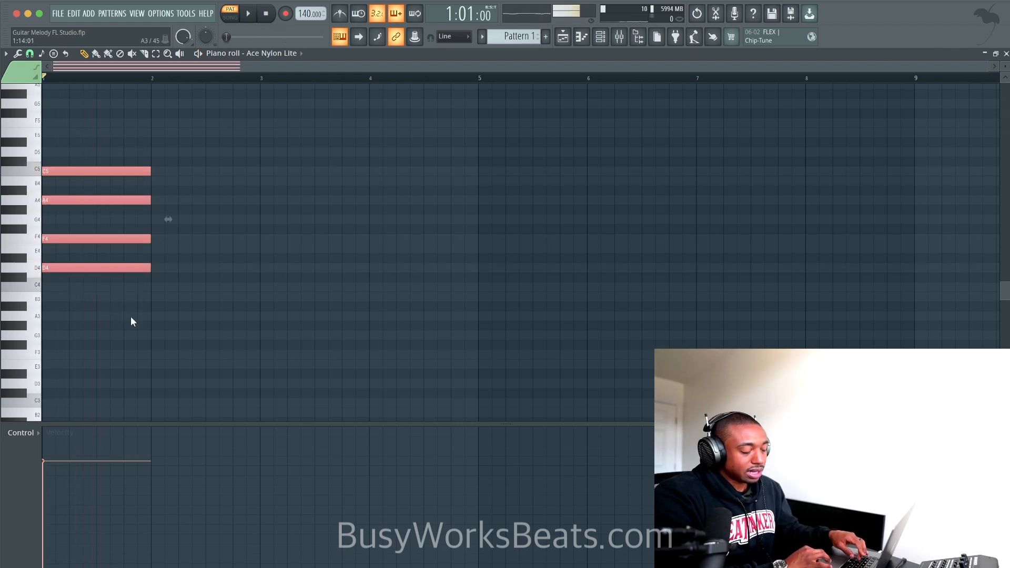
{"action": "key", "text": "alt+s"}
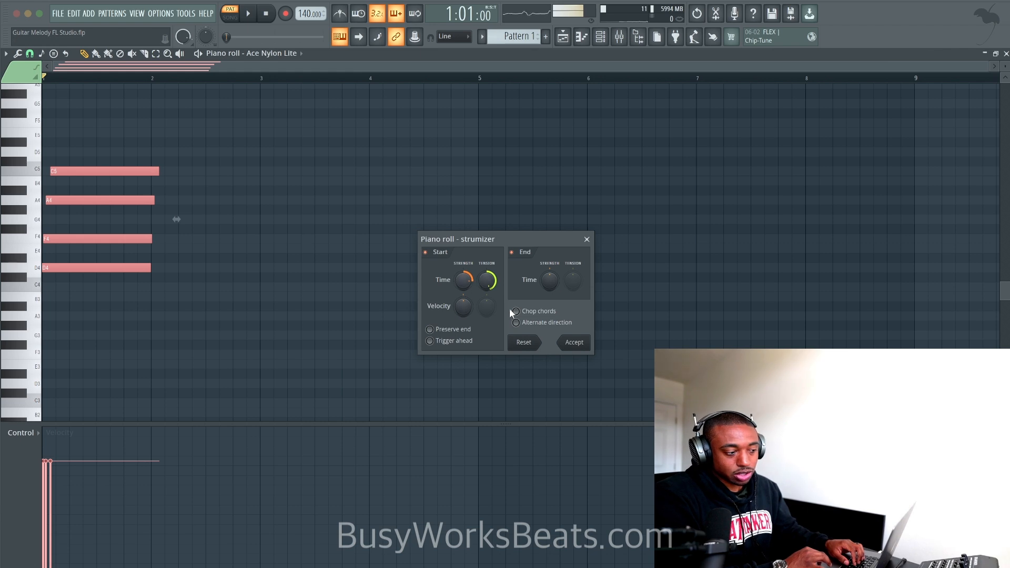
{"action": "key", "text": "space"}
{"action": "key", "text": "space"}
{"action": "key", "text": "space"}
{"action": "key", "text": "space"}
{"action": "left_click_drag", "start_coordinate": [468, 283], "coordinate": [468, 274]}
{"action": "key", "text": "space"}
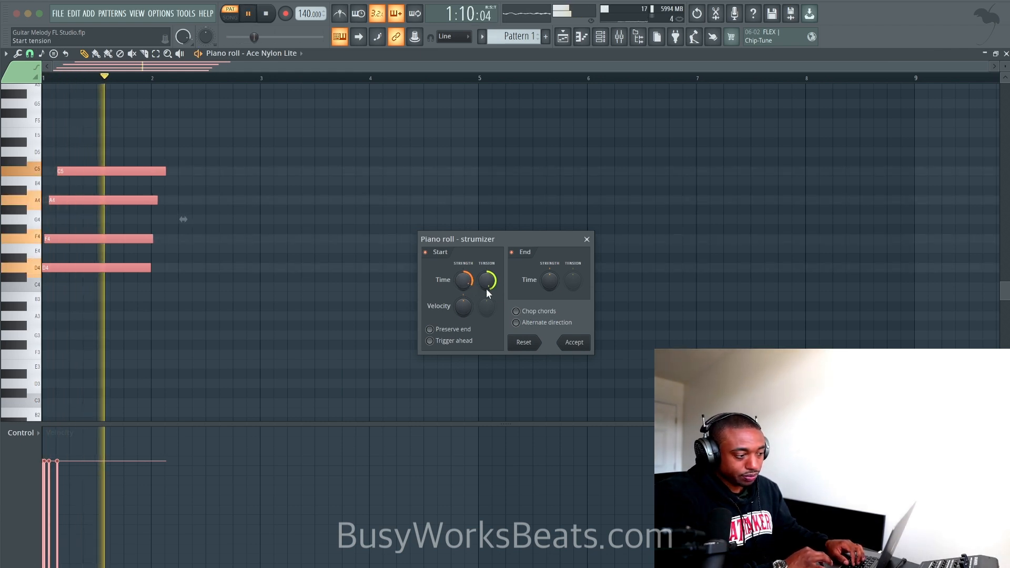
{"action": "key", "text": "space"}
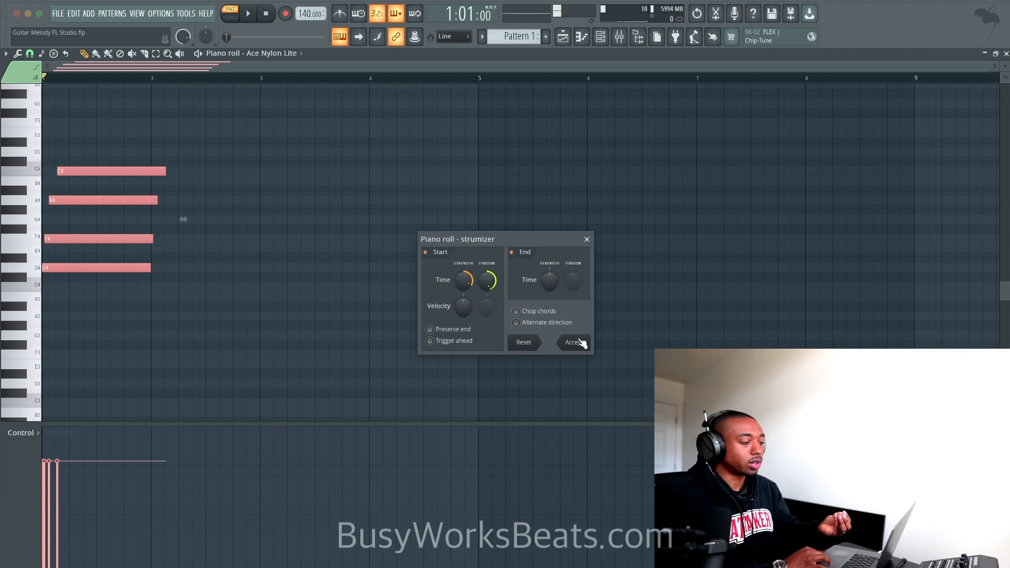
{"action": "left_click", "coordinate": [575, 343]}
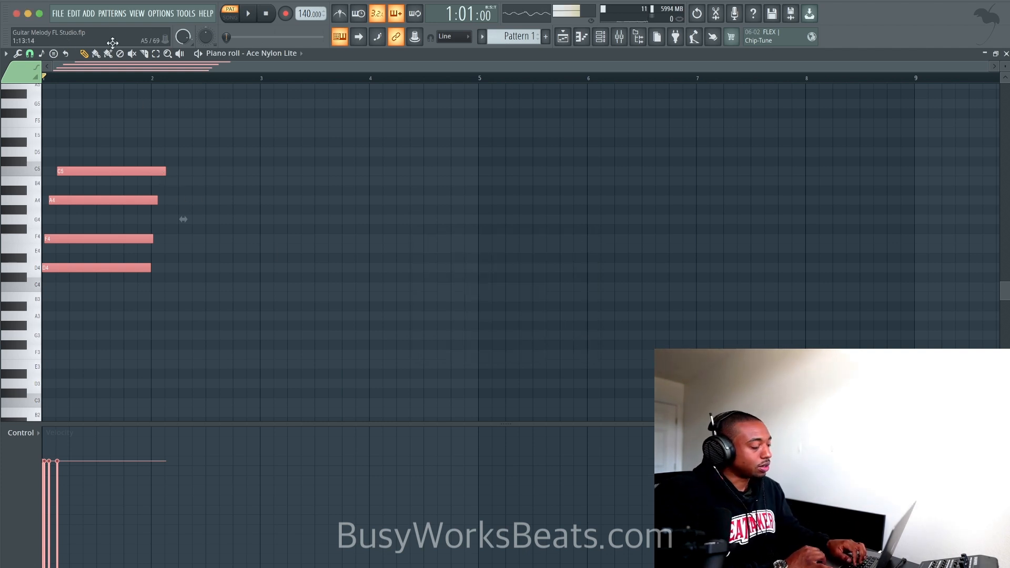
Trim the overhanging ends of the strummed chord at the start of bar 2, reselect the chord and play it
{"action": "left_click", "coordinate": [144, 54]}
{"action": "left_click_drag", "start_coordinate": [157, 152], "coordinate": [157, 272]}
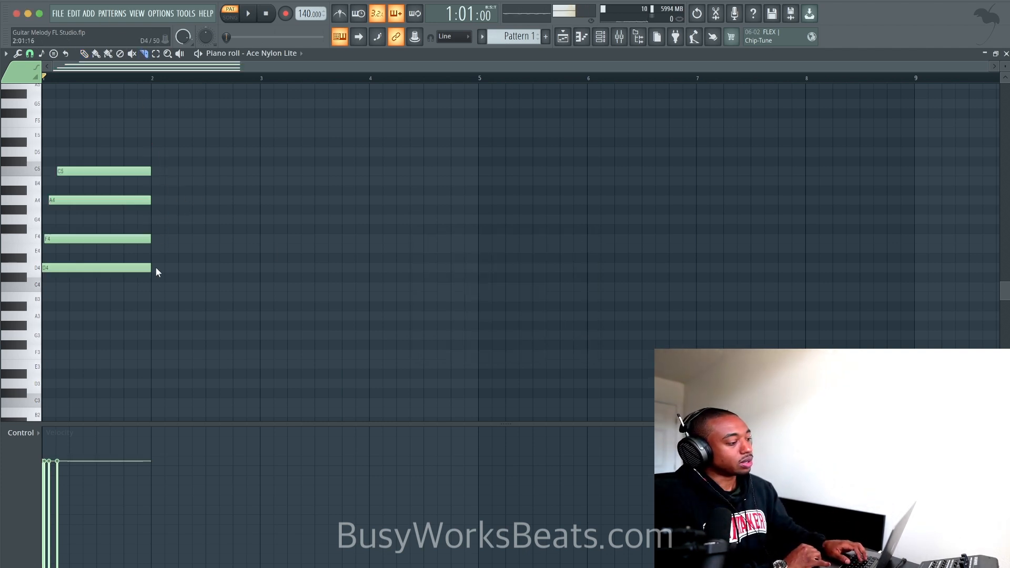
{"action": "left_click", "coordinate": [83, 54]}
{"action": "left_click_drag", "start_coordinate": [184, 147], "coordinate": [109, 370]}
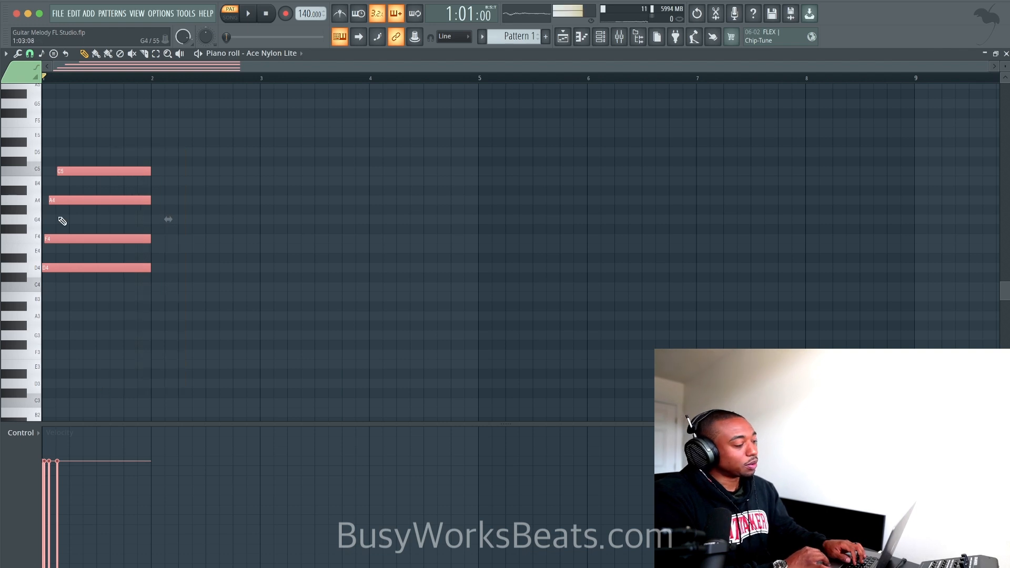
{"action": "key", "text": "space"}
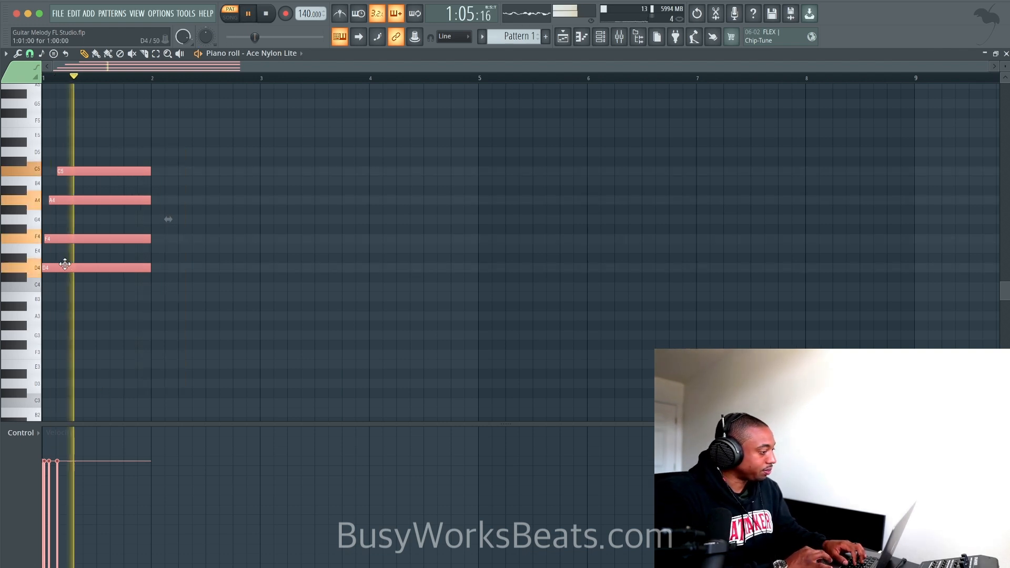
{"action": "key", "text": "space"}
Duplicate the strummed chord into bar 2, transposed to E4, G4, B4 and D5, and play the progression
{"action": "left_click", "coordinate": [40, 154]}
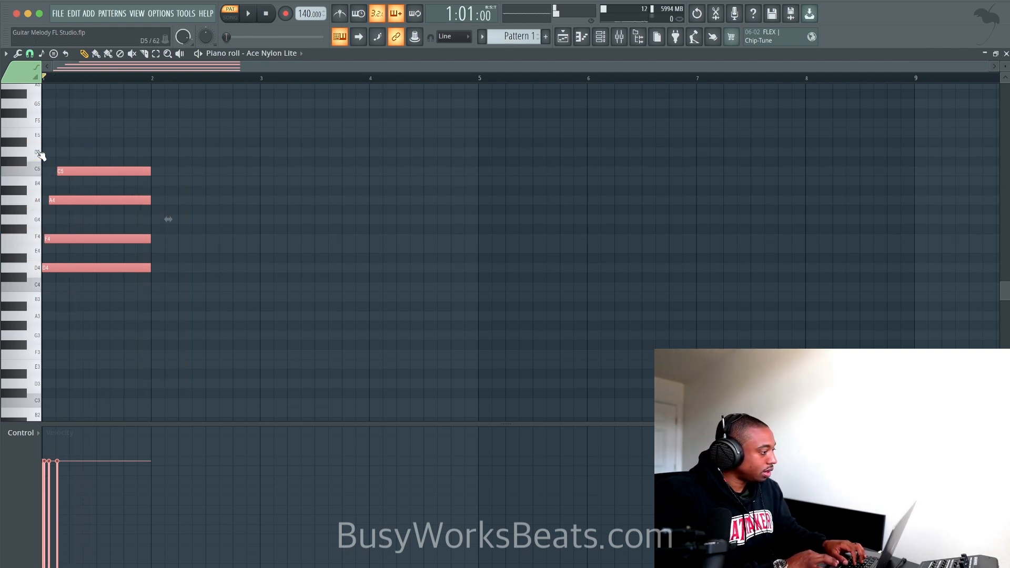
{"action": "left_click_drag", "start_coordinate": [68, 263], "coordinate": [170, 239]}
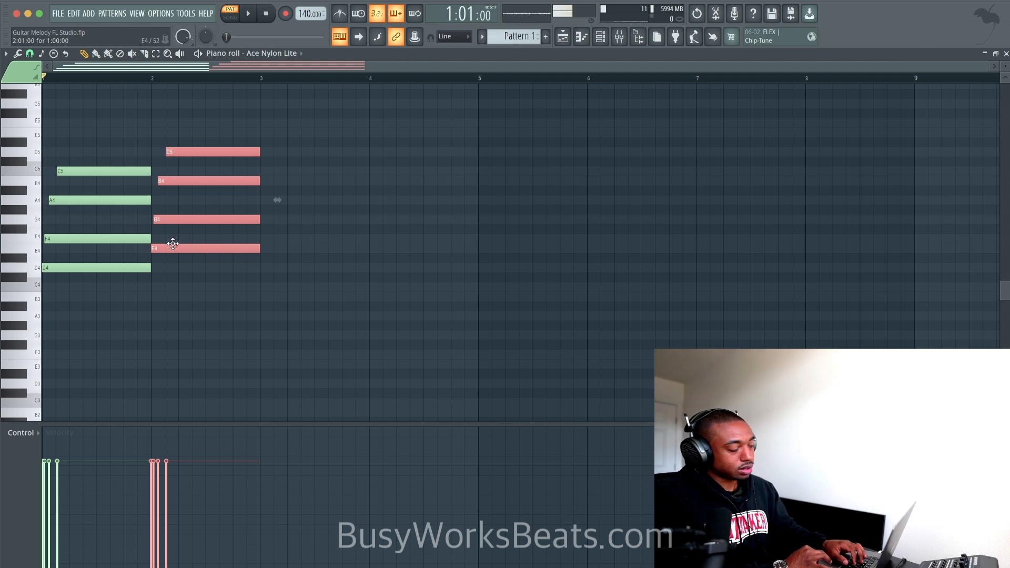
{"action": "key", "text": "space"}
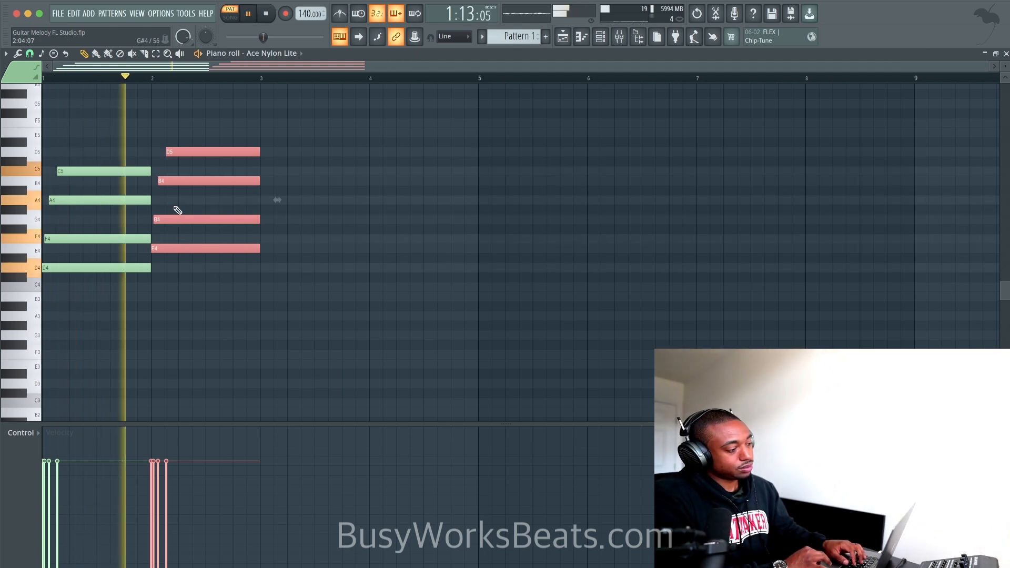
{"action": "key", "text": "space"}
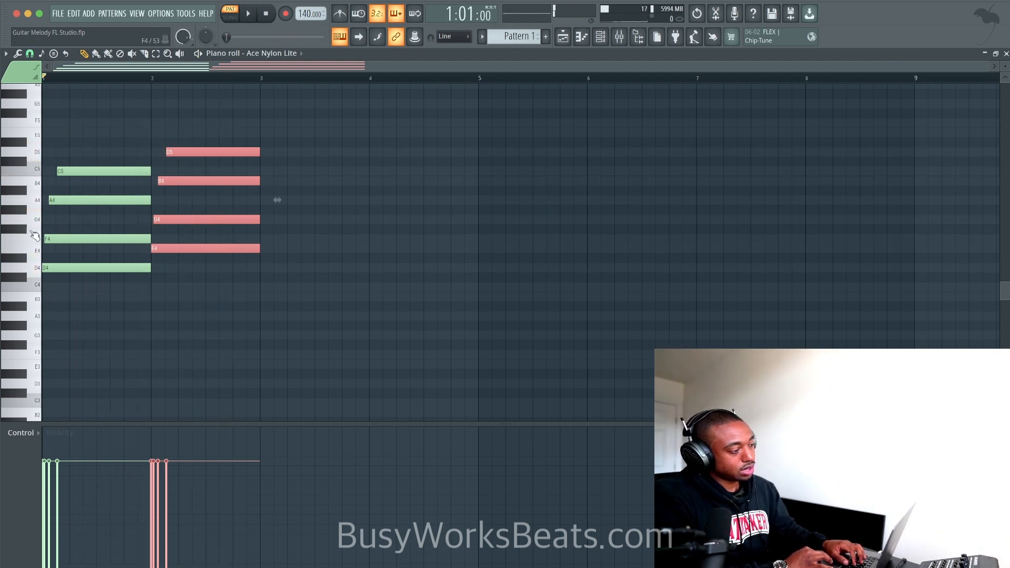
Duplicate the chord into bar 3 starting on F4, with its second note on A4 and top note on E5, and play the progression
{"action": "left_click", "coordinate": [35, 238]}
{"action": "left_click_drag", "start_coordinate": [182, 247], "coordinate": [291, 238]}
{"action": "left_click_drag", "start_coordinate": [289, 199], "coordinate": [291, 219]}
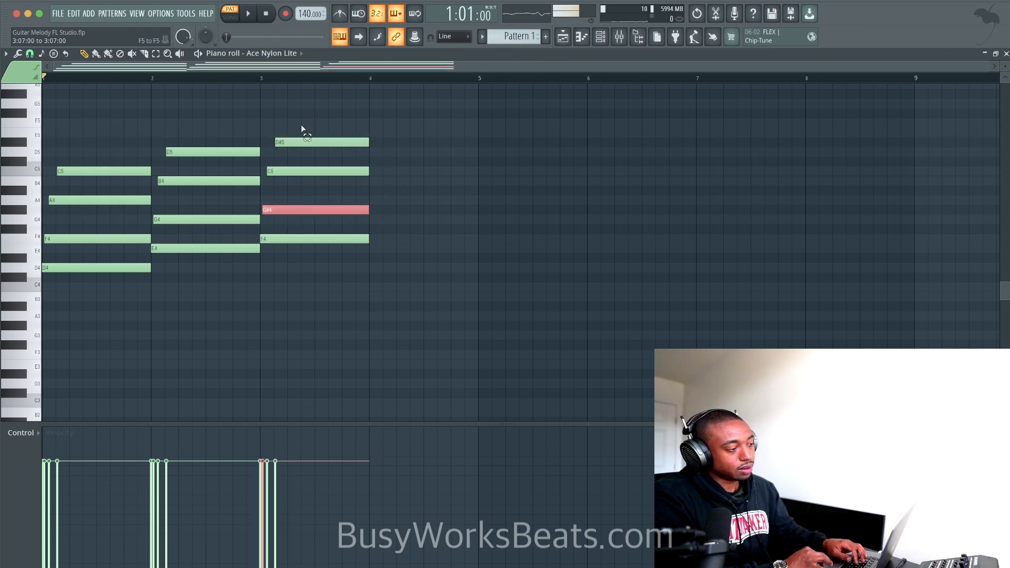
{"action": "left_click_drag", "start_coordinate": [301, 127], "coordinate": [301, 150]}
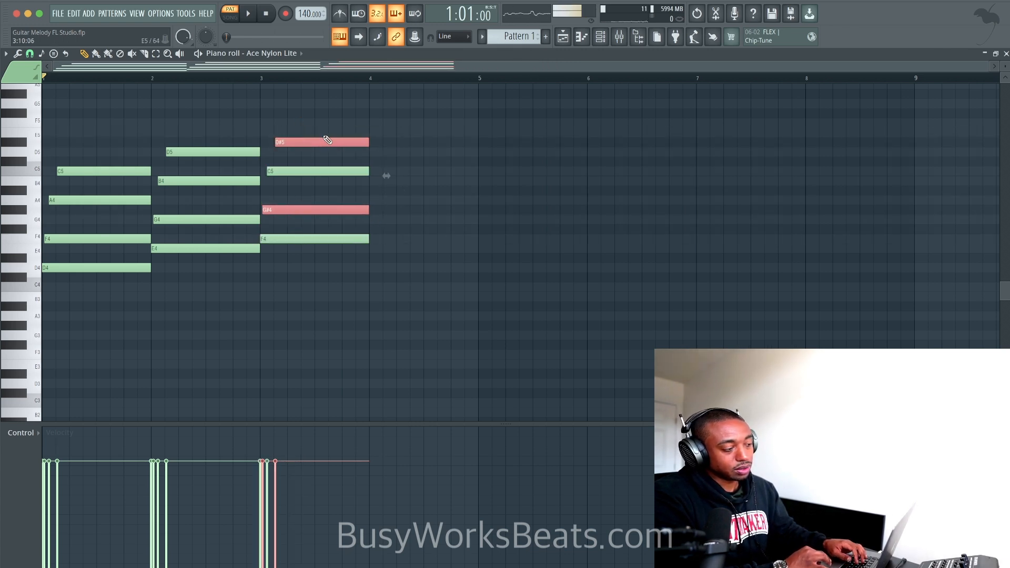
{"action": "key", "text": "Up"}
{"action": "key", "text": "space"}
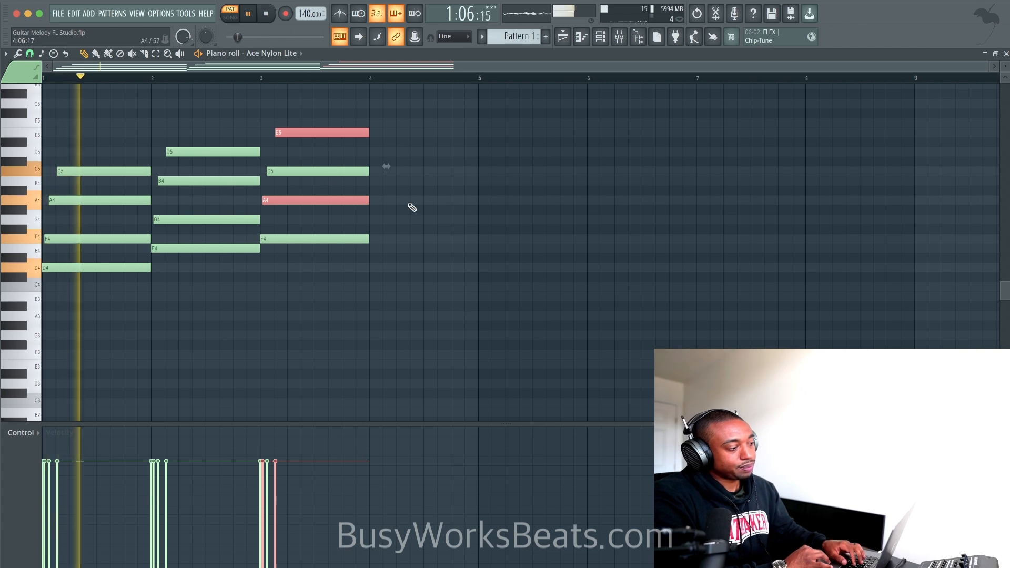
Lengthen all four notes of the bar 3 chord so they end at the start of bar 5
{"action": "left_click", "coordinate": [410, 206]}
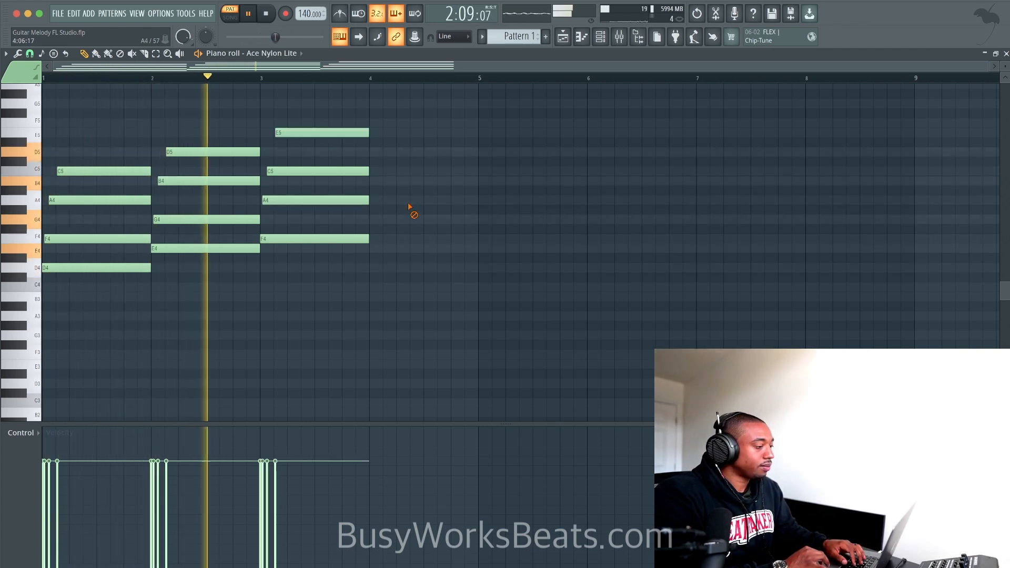
{"action": "left_click_drag", "start_coordinate": [397, 271], "coordinate": [477, 131], "text": "ctrl"}
{"action": "left_click", "coordinate": [535, 174]}
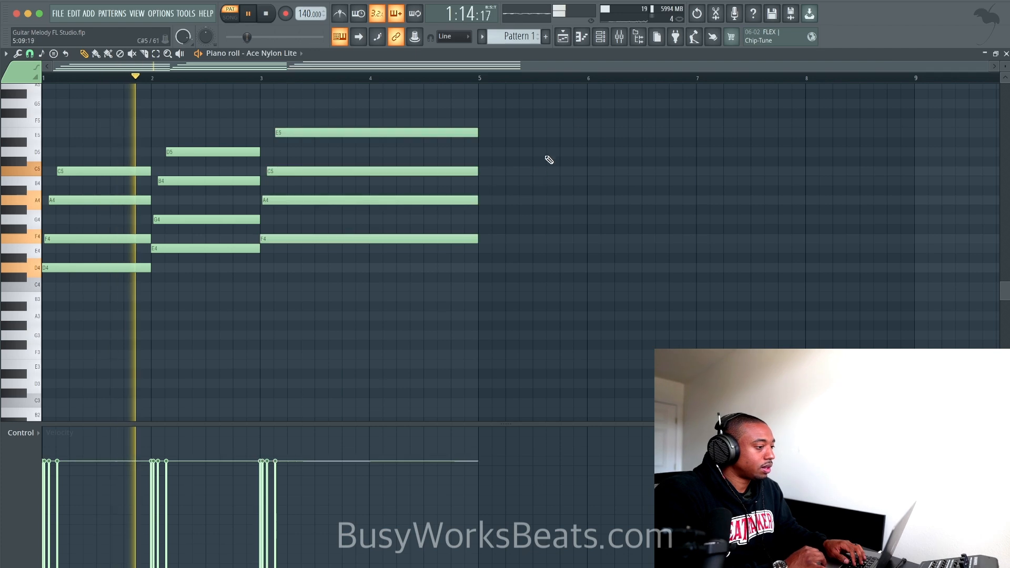
Raise the Ace Nylon Lite's mic location macro to maximum and adjust its Position macro while playing back the chords
{"action": "left_click", "coordinate": [606, 43]}
{"action": "left_click", "coordinate": [108, 81]}
{"action": "key", "text": "space"}
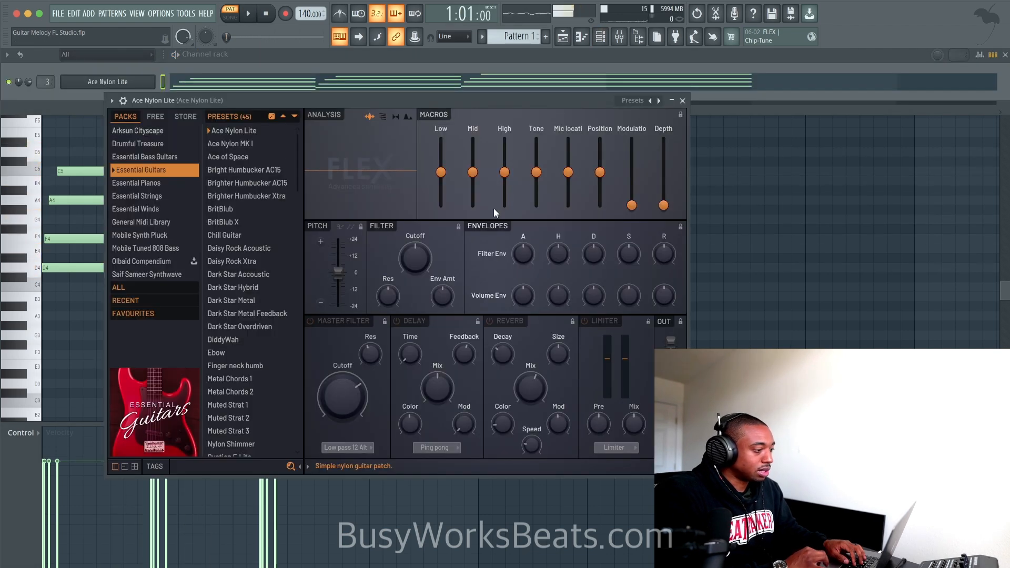
{"action": "key", "text": "space"}
{"action": "left_click_drag", "start_coordinate": [568, 172], "coordinate": [568, 140]}
{"action": "left_click_drag", "start_coordinate": [598, 170], "coordinate": [599, 204]}
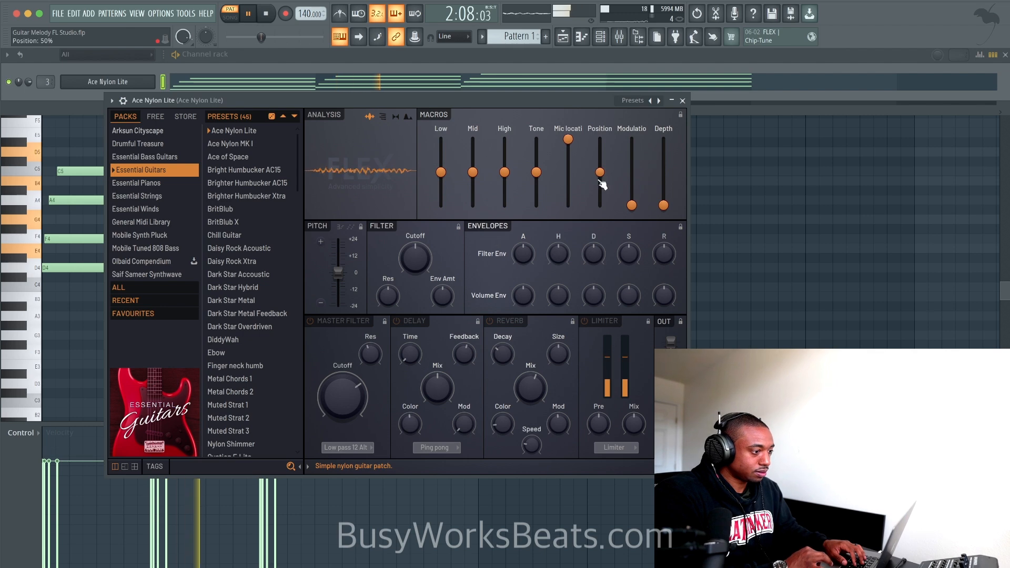
{"action": "left_click", "coordinate": [683, 100]}
{"action": "right_click", "coordinate": [515, 178]}
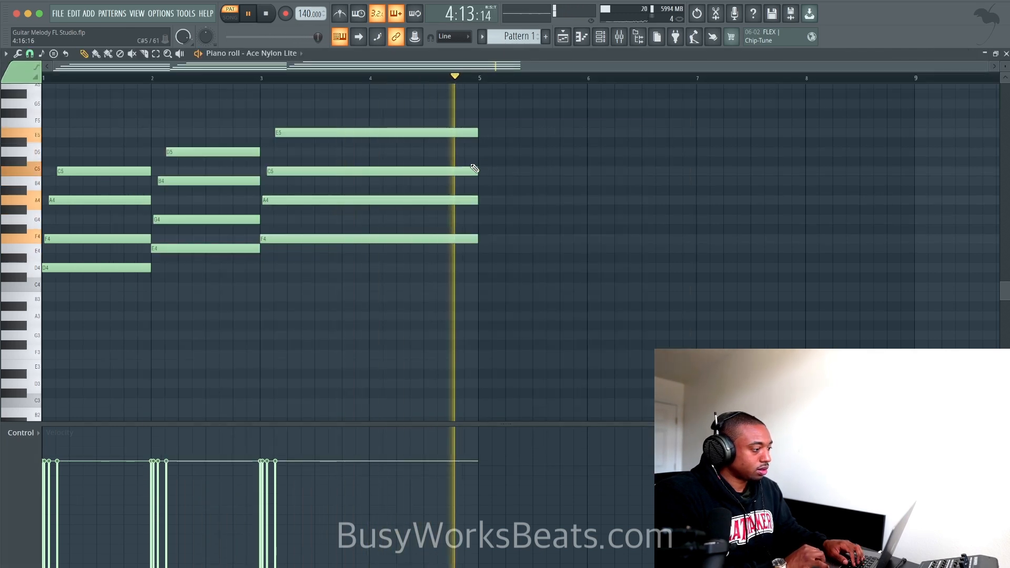
{"action": "key", "text": "space"}
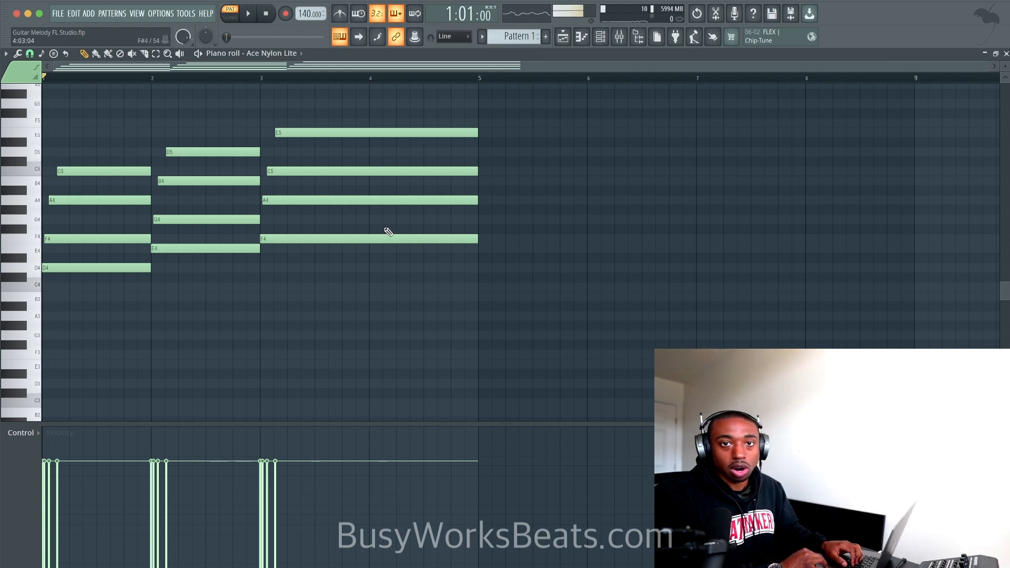
Add a second FLEX instrument channel and load the Ace Nylon MK I preset from the Essential Guitars pack
{"action": "left_click", "coordinate": [601, 40]}
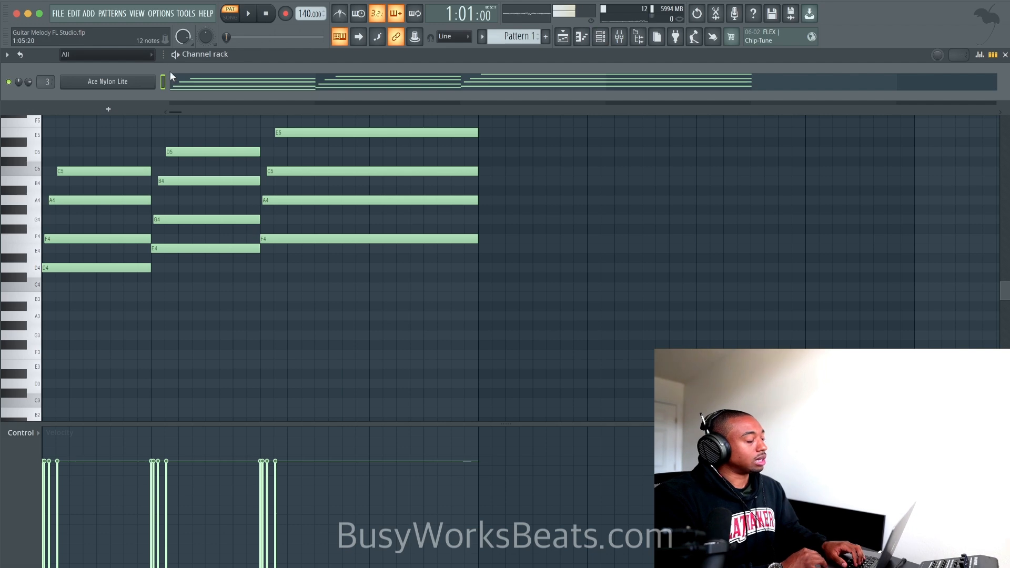
{"action": "left_click", "coordinate": [111, 109]}
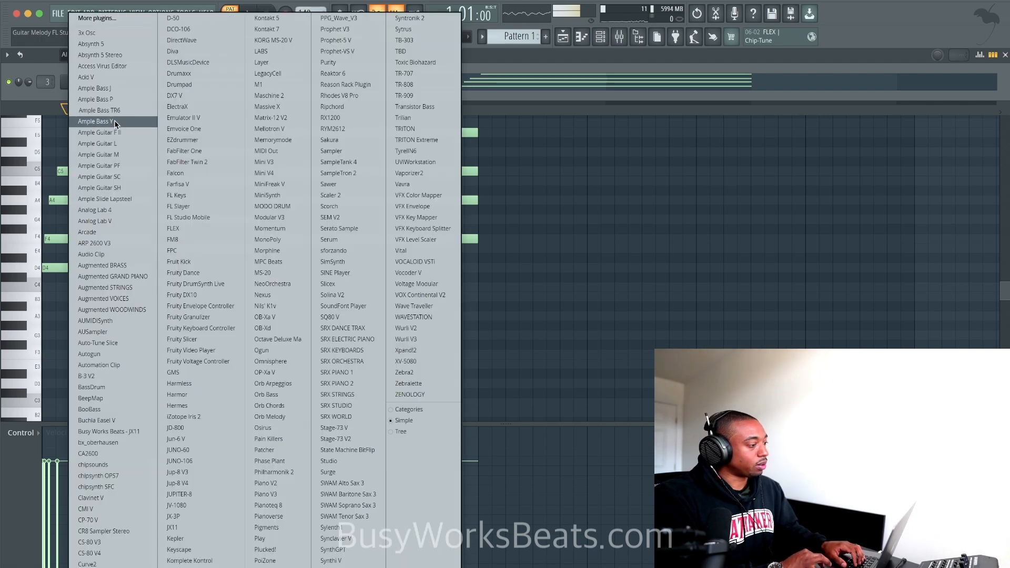
{"action": "left_click", "coordinate": [188, 228]}
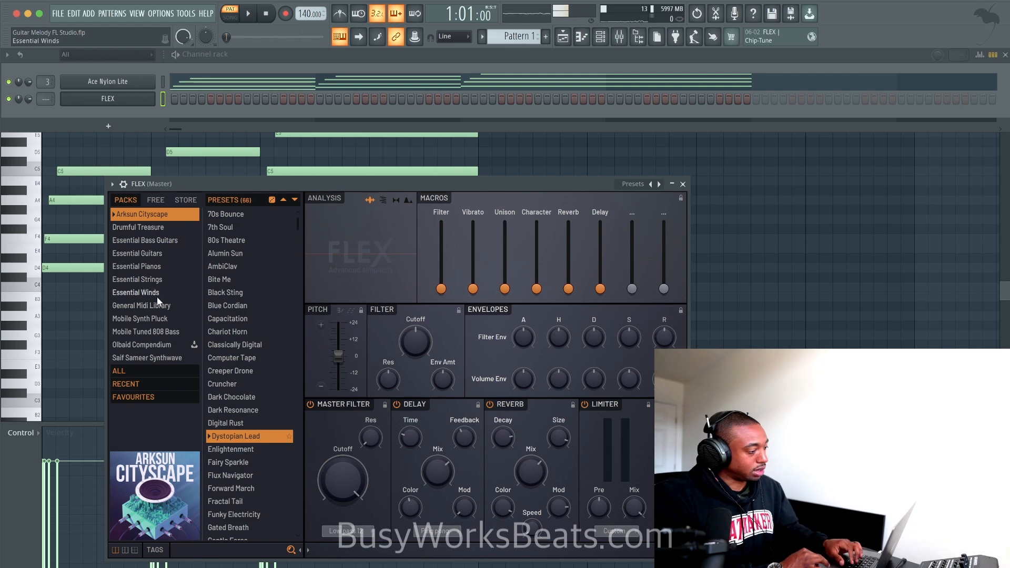
{"action": "left_click", "coordinate": [160, 254]}
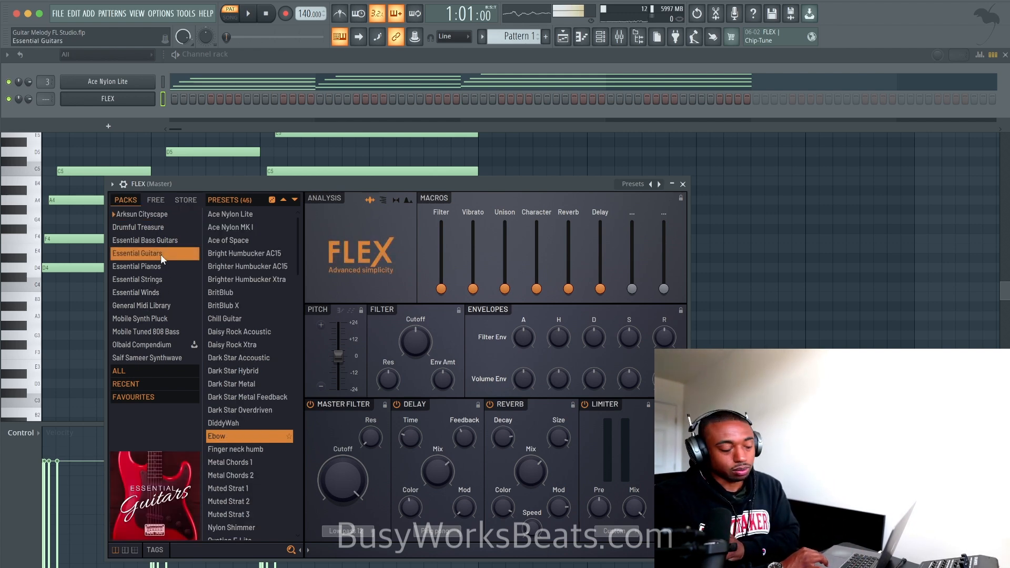
{"action": "left_click", "coordinate": [251, 214]}
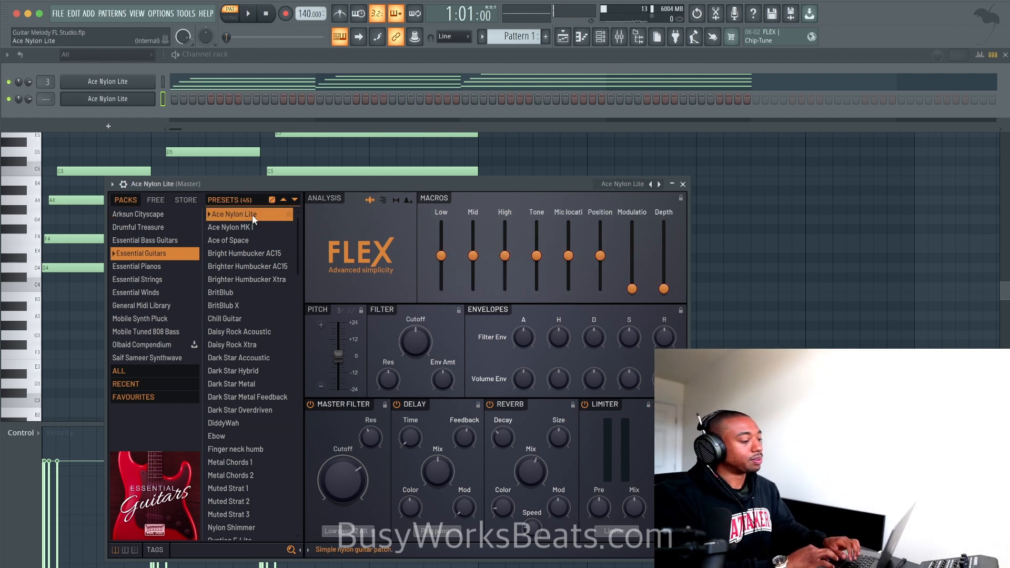
{"action": "left_click", "coordinate": [259, 226]}
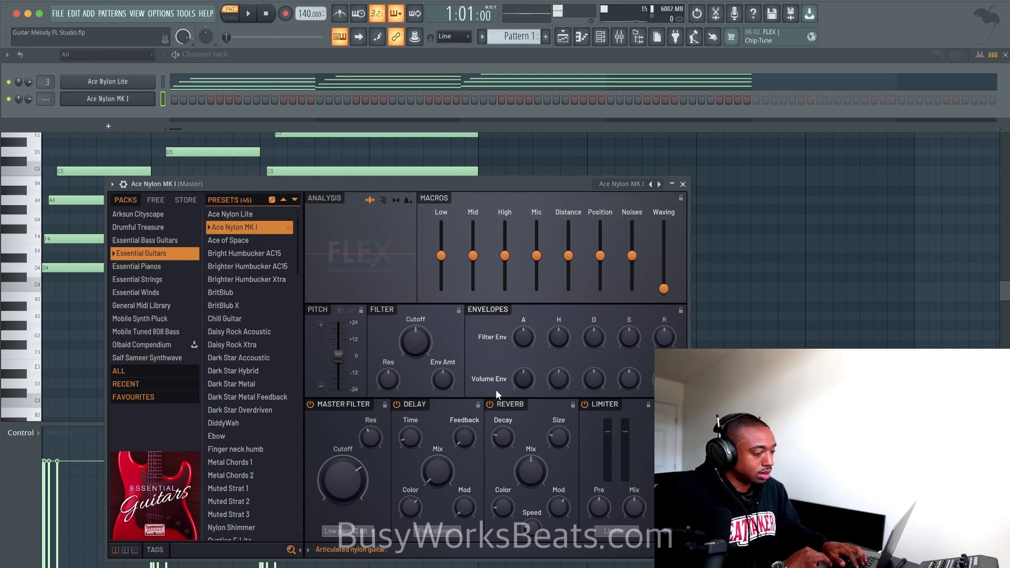
Turn off the delay, master filter, reverb and limiter of Ace Nylon MK I, audition a note and close the plugin
{"action": "left_click", "coordinate": [447, 404]}
{"action": "left_click", "coordinate": [344, 404]}
{"action": "left_click", "coordinate": [531, 402]}
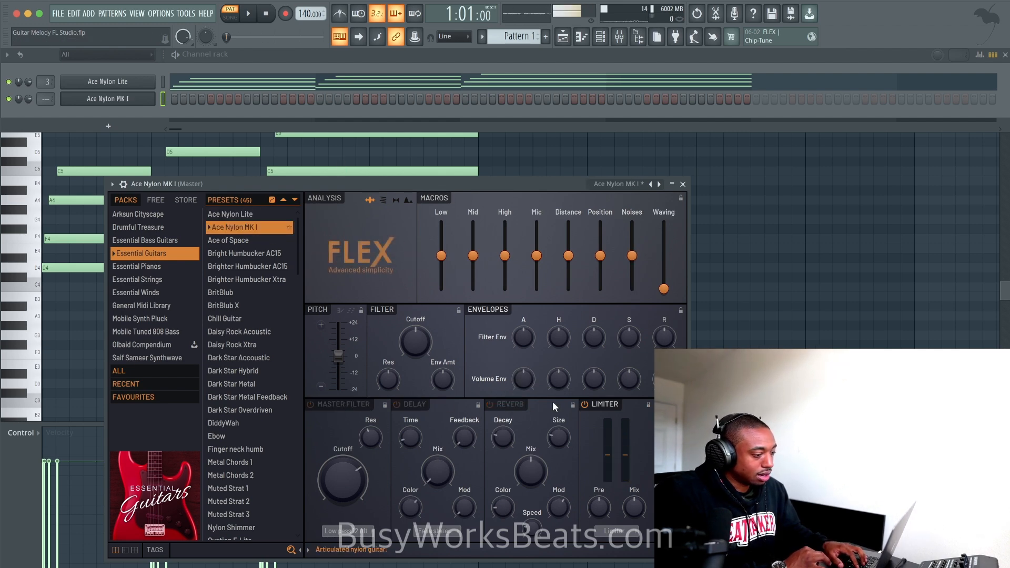
{"action": "left_click", "coordinate": [591, 403]}
{"action": "key", "text": "q"}
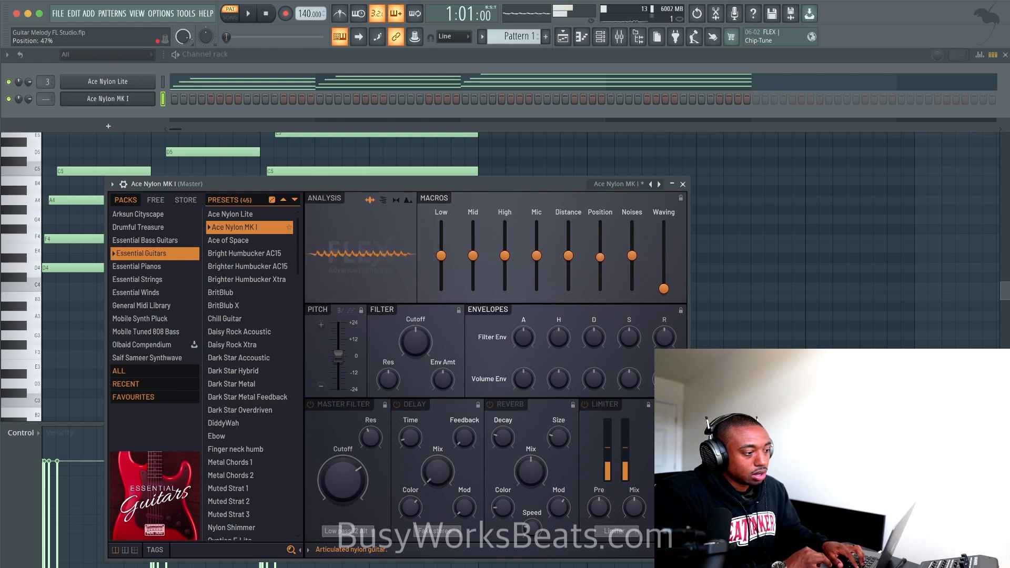
{"action": "left_click", "coordinate": [683, 183]}
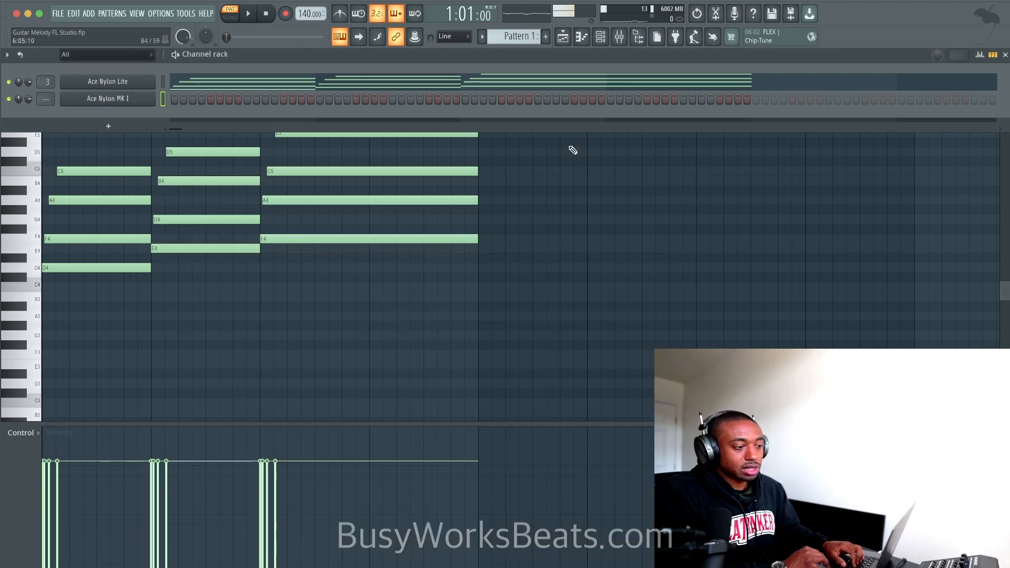
Open the Ace Nylon Lite piano roll and set the typing keyboard to the D Minor Pentatonic scale
{"action": "left_click", "coordinate": [252, 86]}
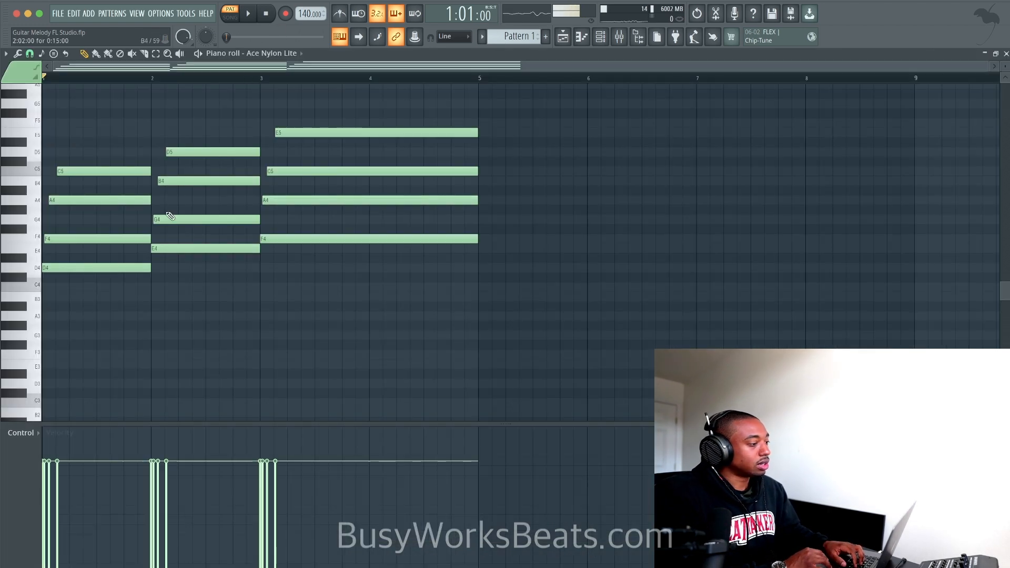
{"action": "left_click_drag", "start_coordinate": [104, 279], "coordinate": [103, 170]}
{"action": "right_click", "coordinate": [123, 130]}
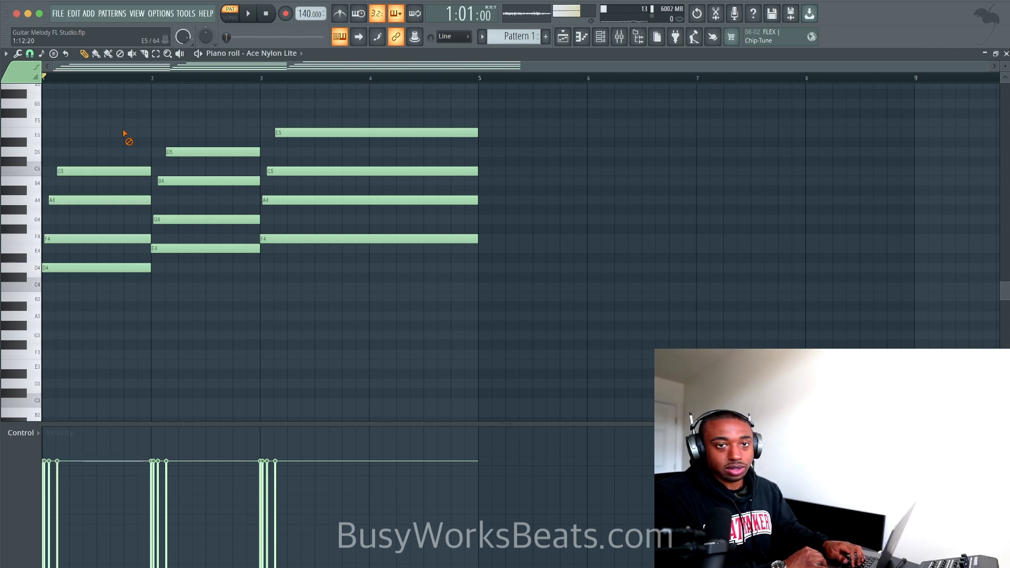
{"action": "right_click", "coordinate": [341, 37]}
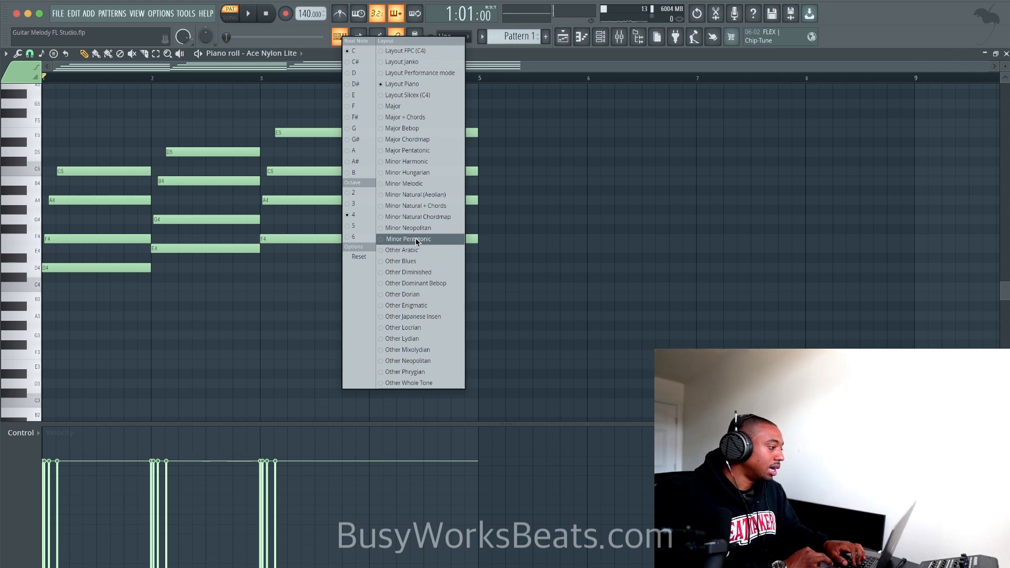
{"action": "left_click", "coordinate": [405, 229]}
{"action": "left_click", "coordinate": [340, 37]}
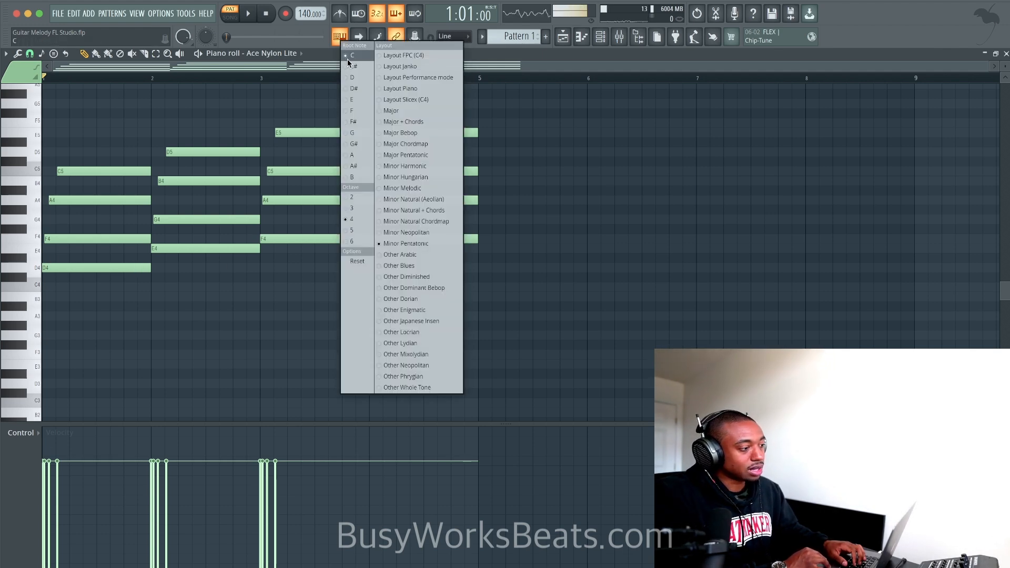
{"action": "left_click", "coordinate": [484, 105]}
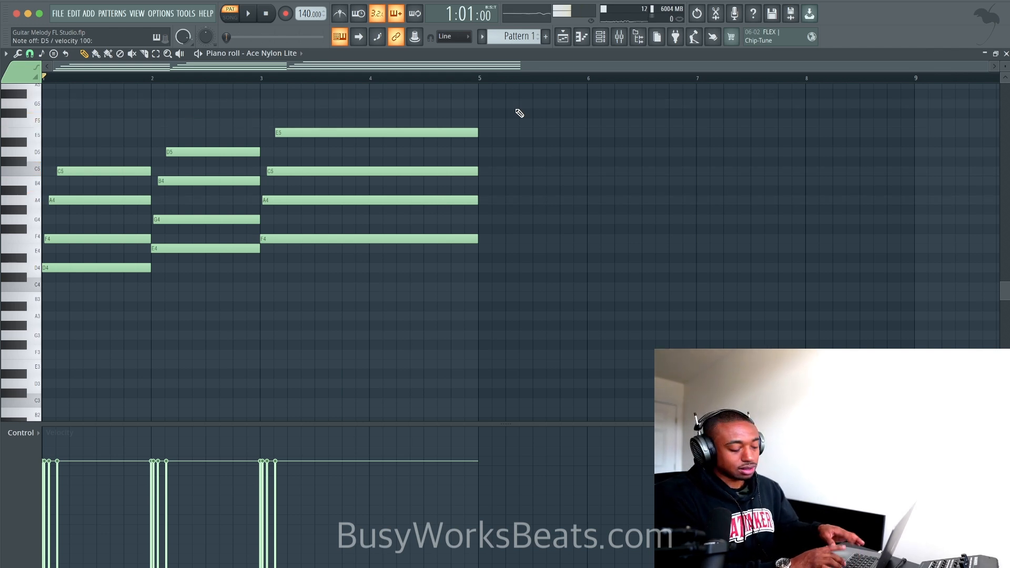
Rehearse a pentatonic melody using D6, F6, G6 and A6, first alone and over the playing chords
{"action": "key", "text": "space"}
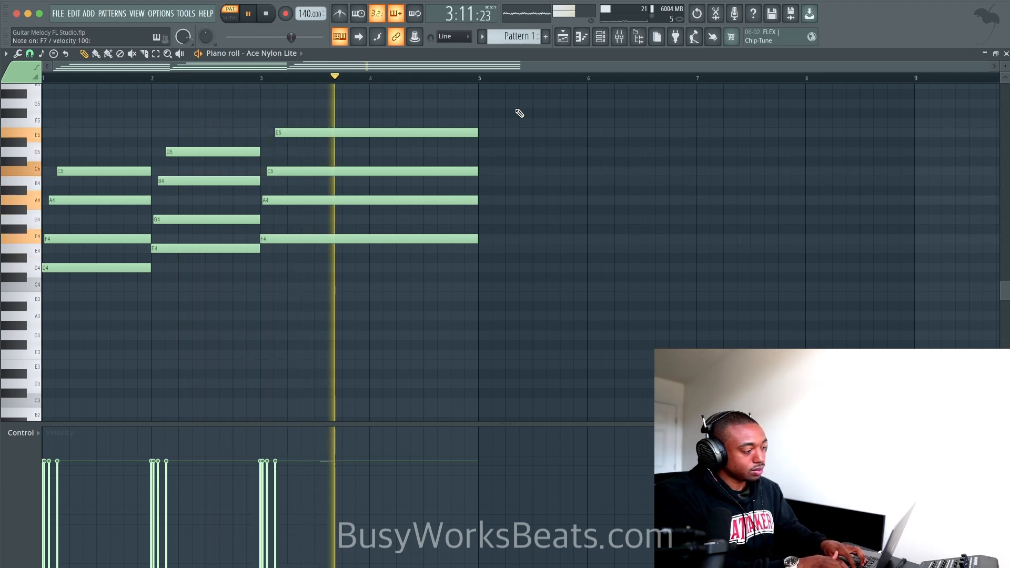
{"action": "key", "text": "space"}
{"action": "scroll", "coordinate": [520, 148], "scroll_direction": "up", "scroll_amount": 4}
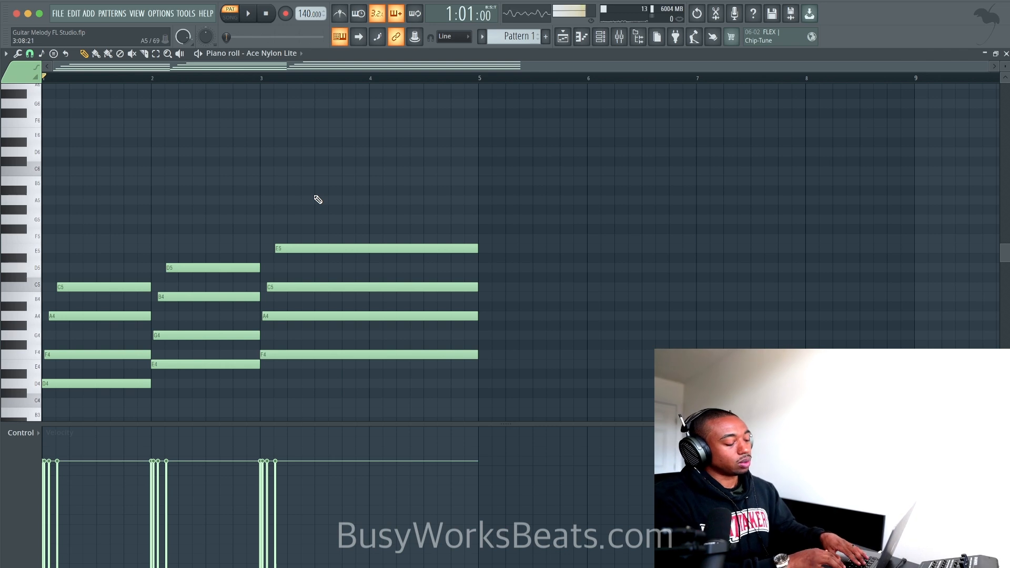
{"action": "key", "text": "r"}
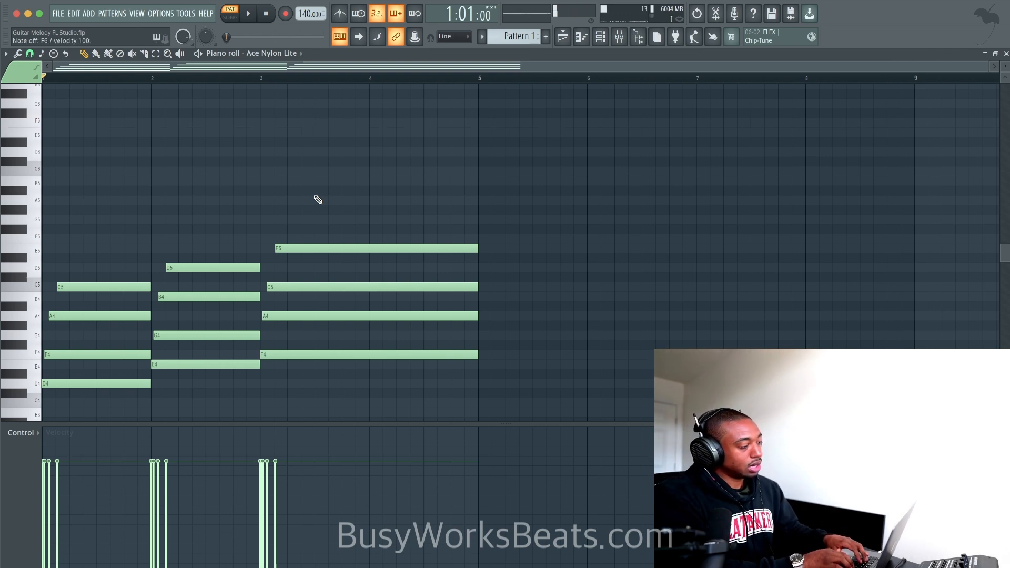
{"action": "key", "text": "w"}
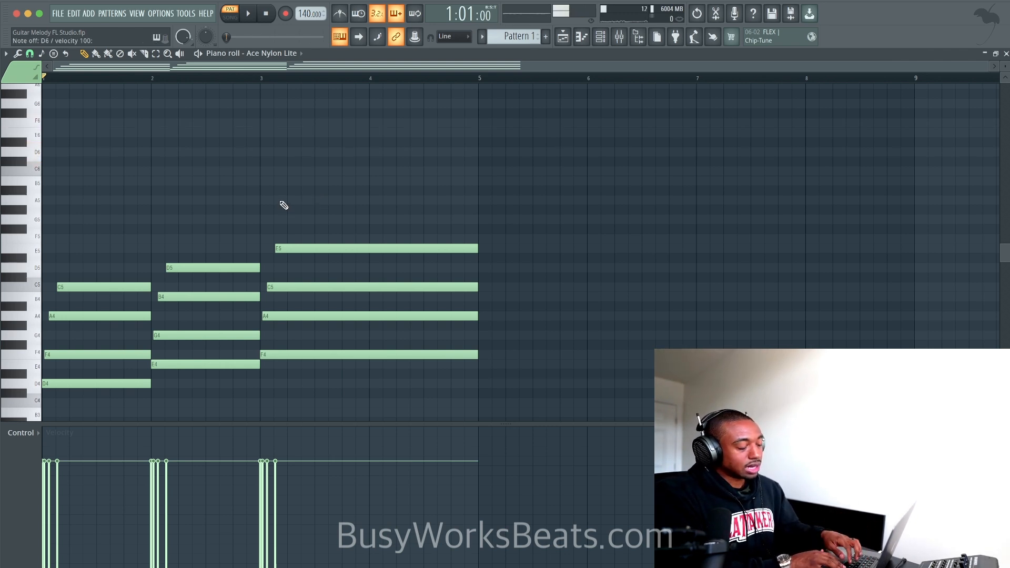
{"action": "key", "text": "t"}
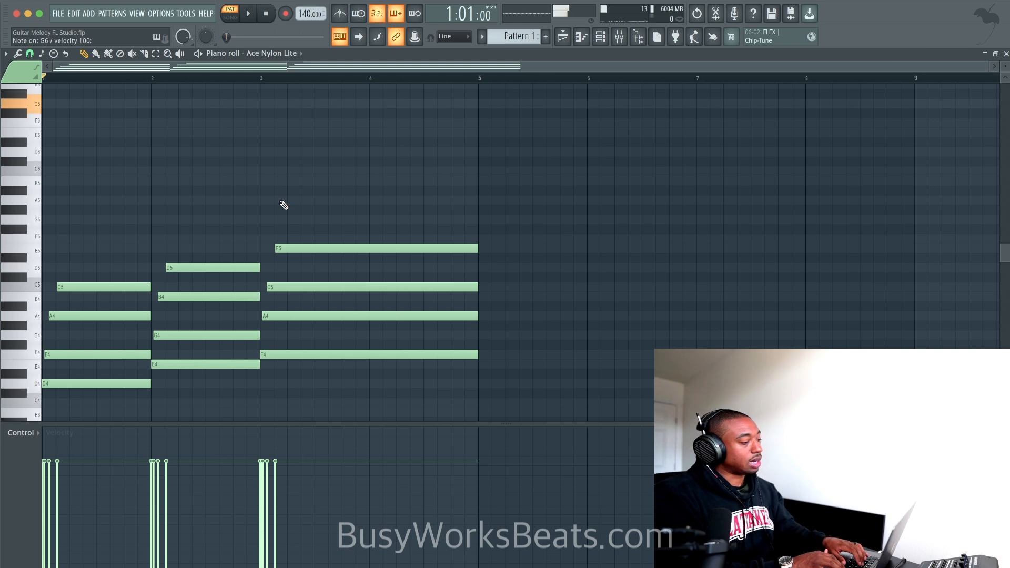
{"action": "key", "text": "y"}
{"action": "key", "text": "r"}
{"action": "key", "text": "w"}
{"action": "key", "text": "space"}
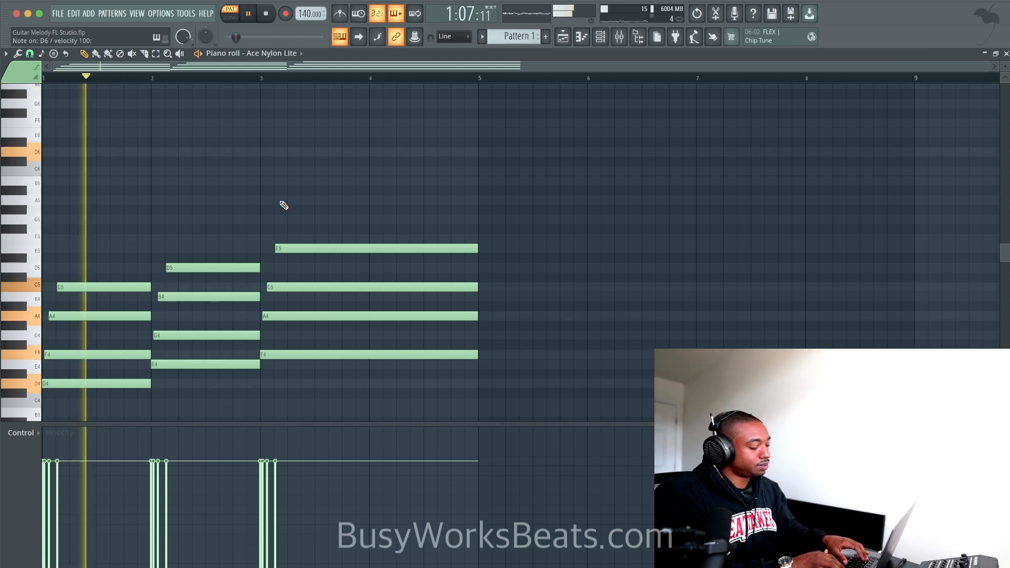
{"action": "key", "text": "r"}
{"action": "key", "text": "t"}
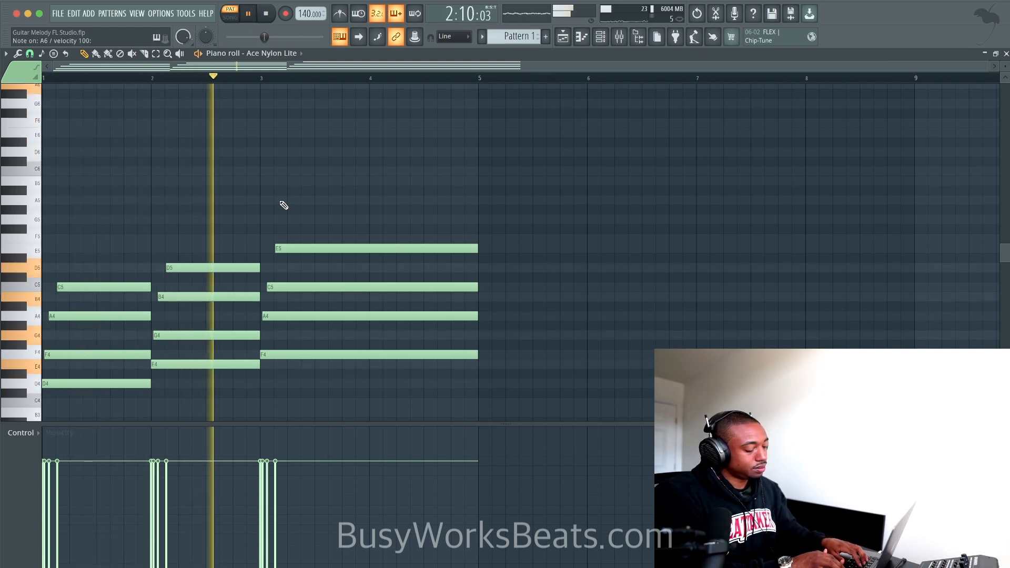
{"action": "key", "text": "space"}
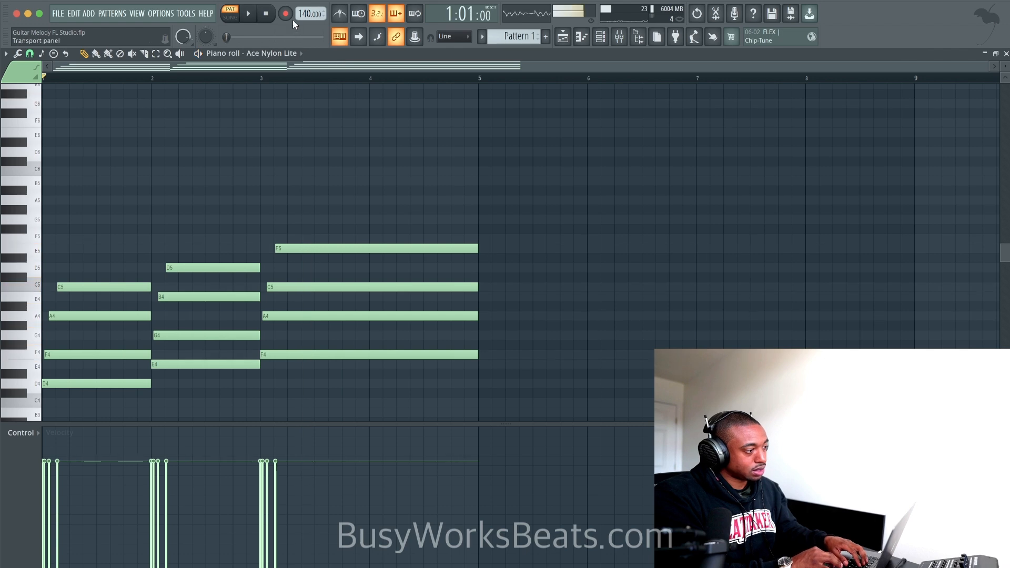
Record the melody D6, F6, G6, A6, G6 live over the chords in the Ace Nylon Lite channel
{"action": "left_click", "coordinate": [287, 15]}
{"action": "left_click", "coordinate": [515, 355]}
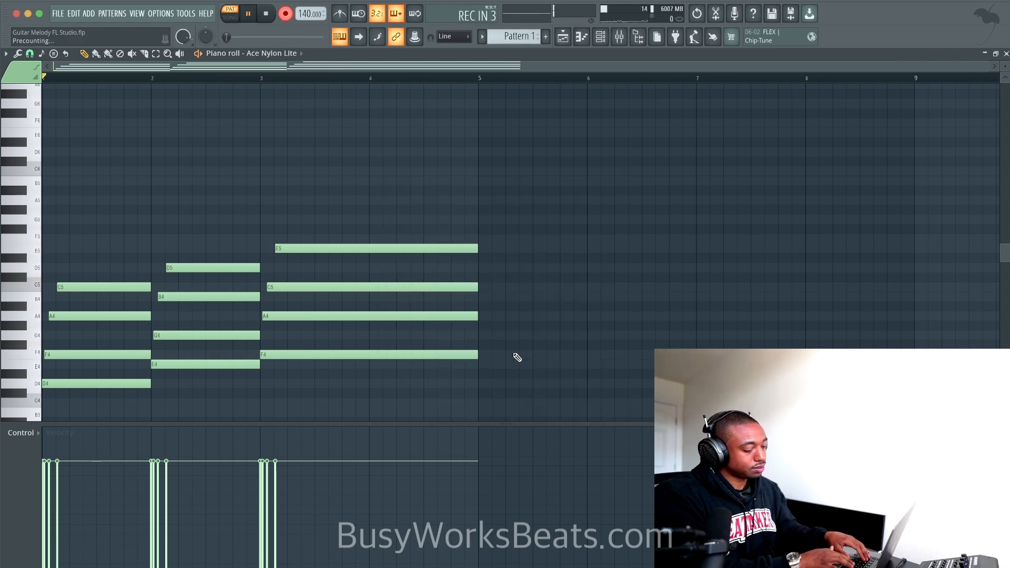
{"action": "key", "text": "w"}
{"action": "key", "text": "r"}
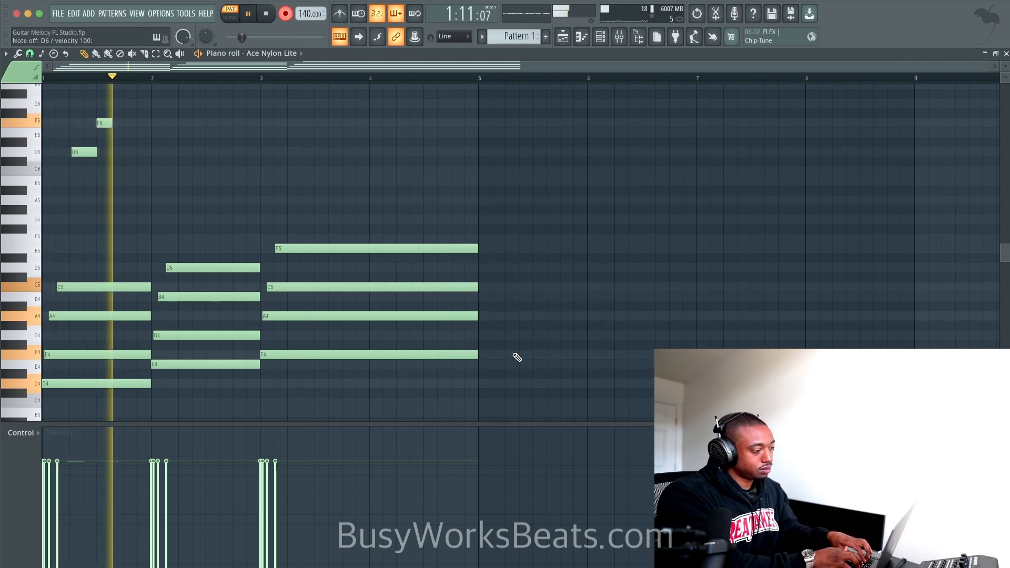
{"action": "key", "text": "t"}
{"action": "key", "text": "y"}
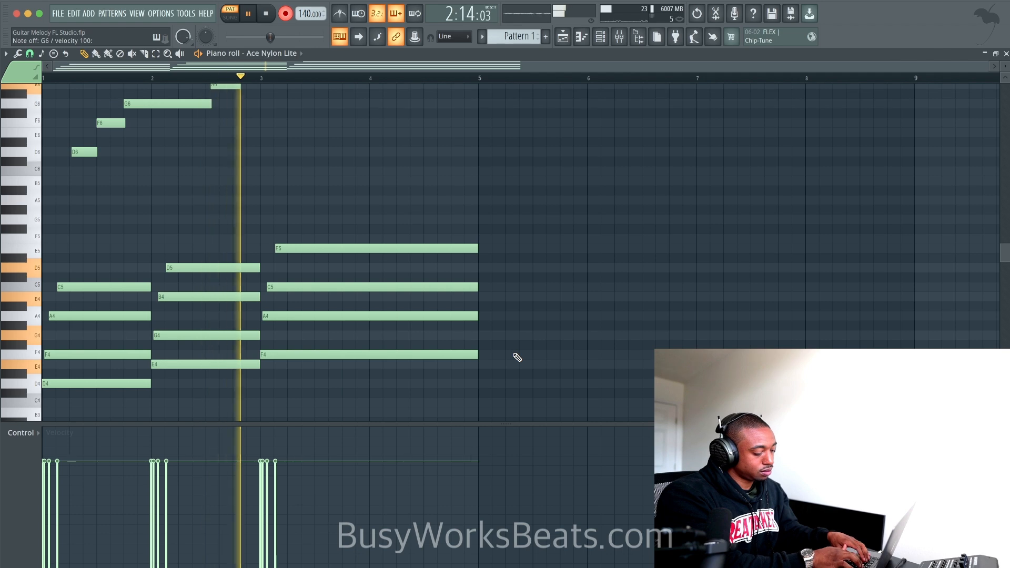
{"action": "key", "text": "t"}
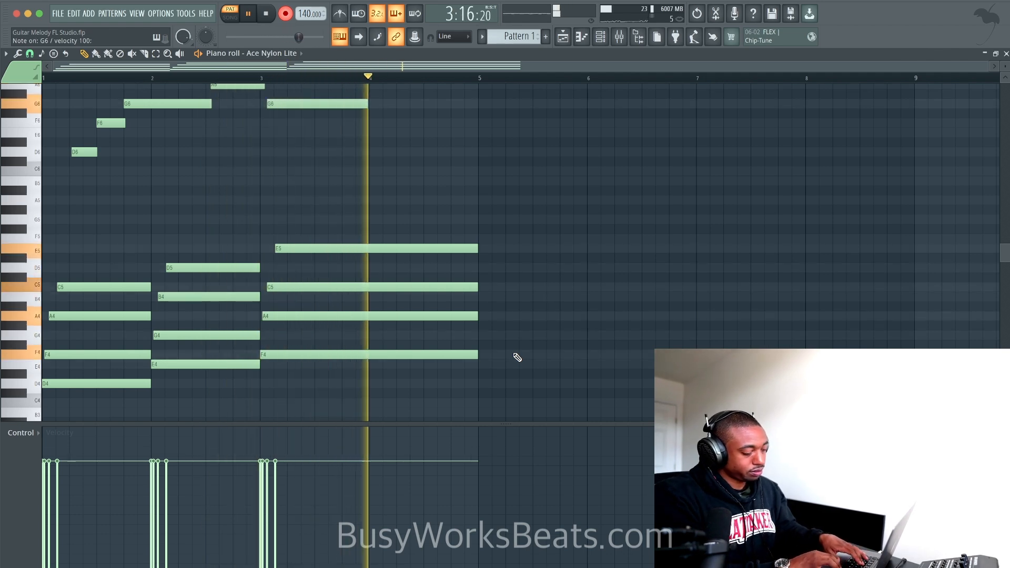
{"action": "key", "text": "space"}
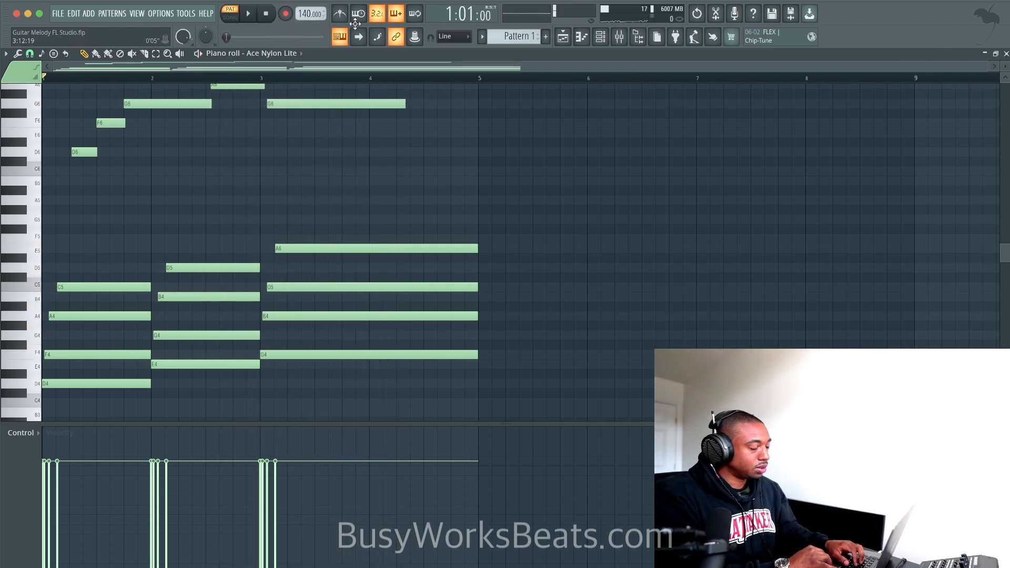
Review the typing keyboard's scale setting and play back the recorded melody together with the chords
{"action": "right_click", "coordinate": [344, 41]}
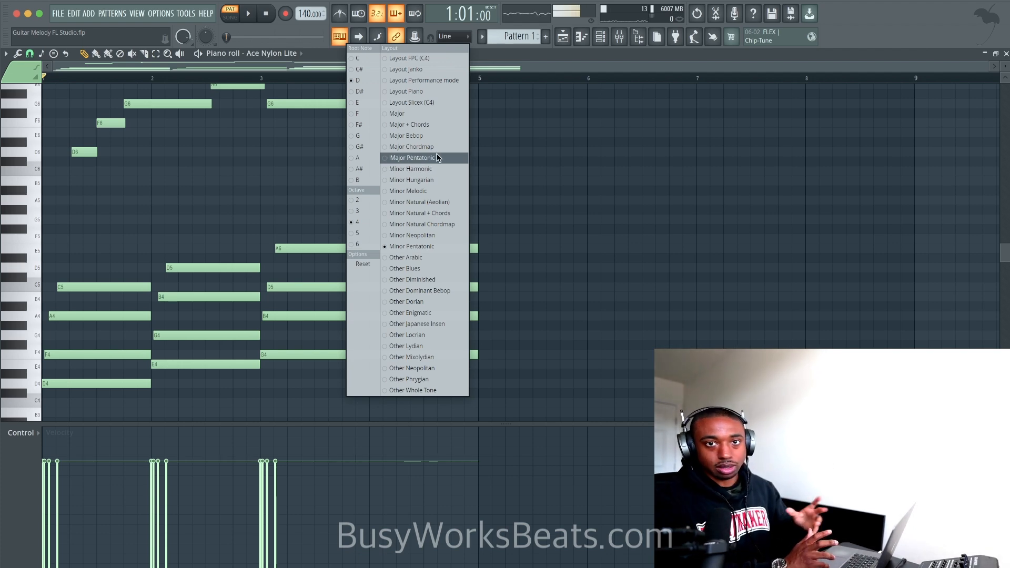
{"action": "left_click", "coordinate": [526, 220]}
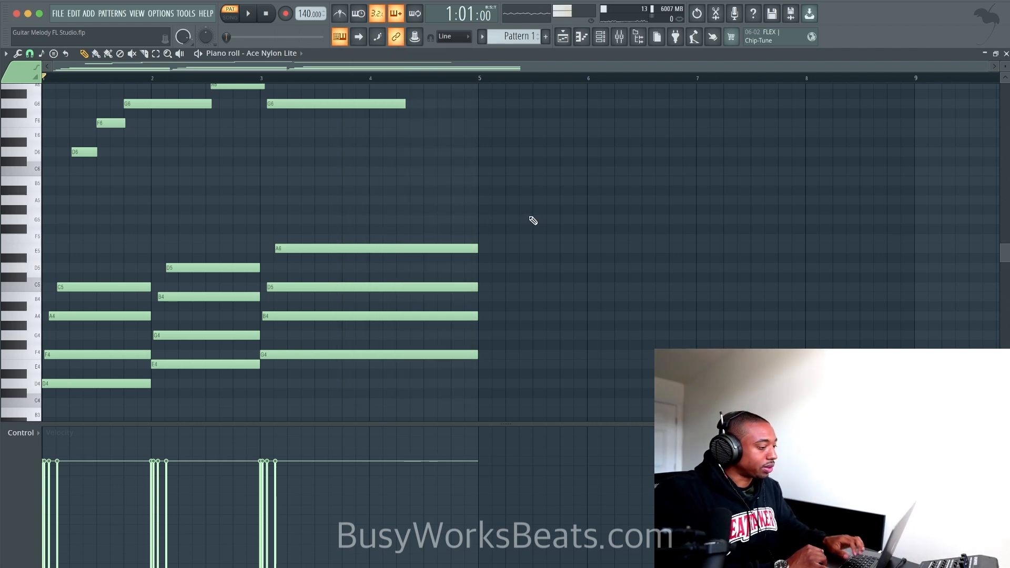
{"action": "key", "text": "space"}
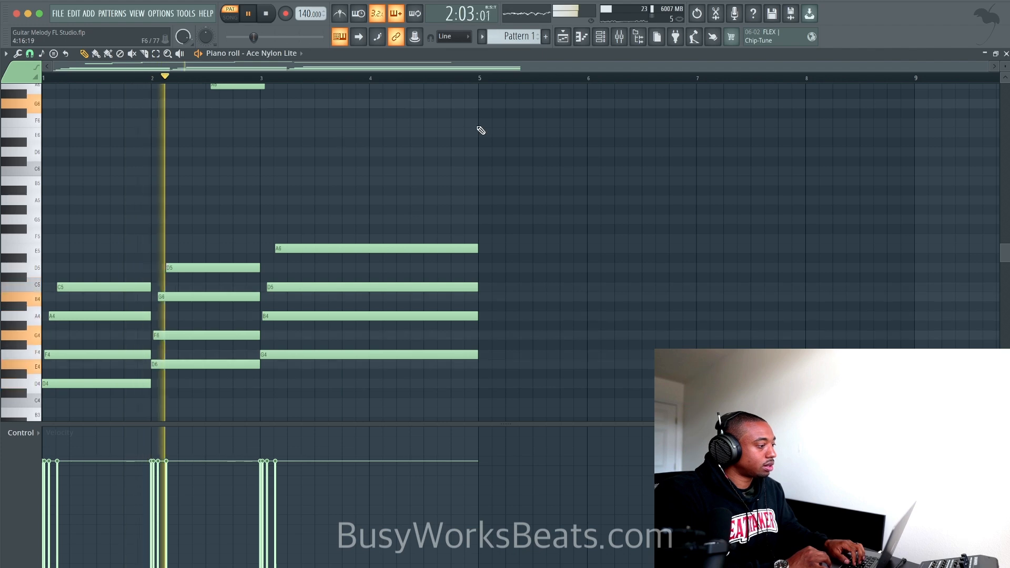
{"action": "left_click", "coordinate": [601, 38]}
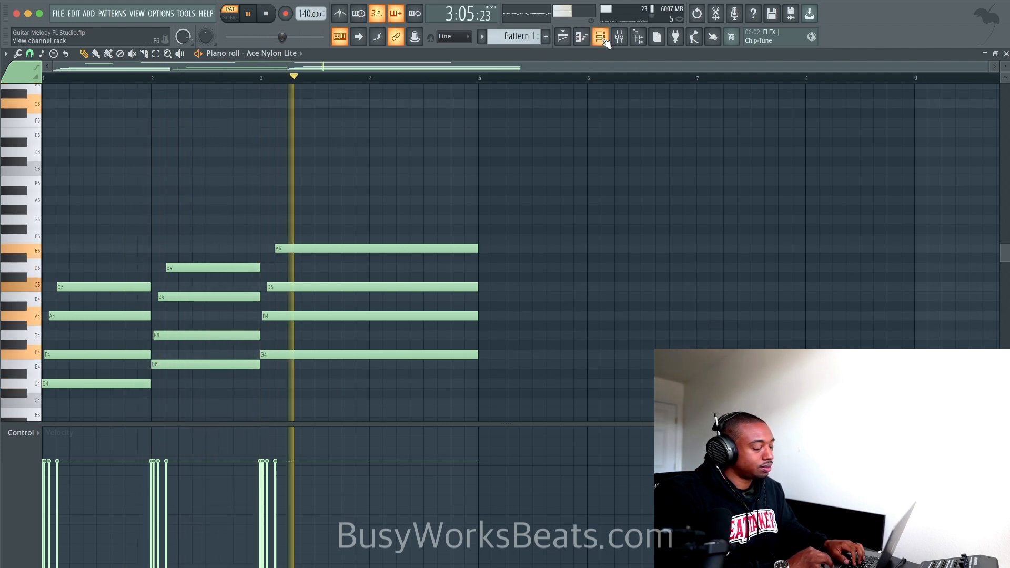
{"action": "key", "text": "space"}
{"action": "left_click", "coordinate": [210, 79]}
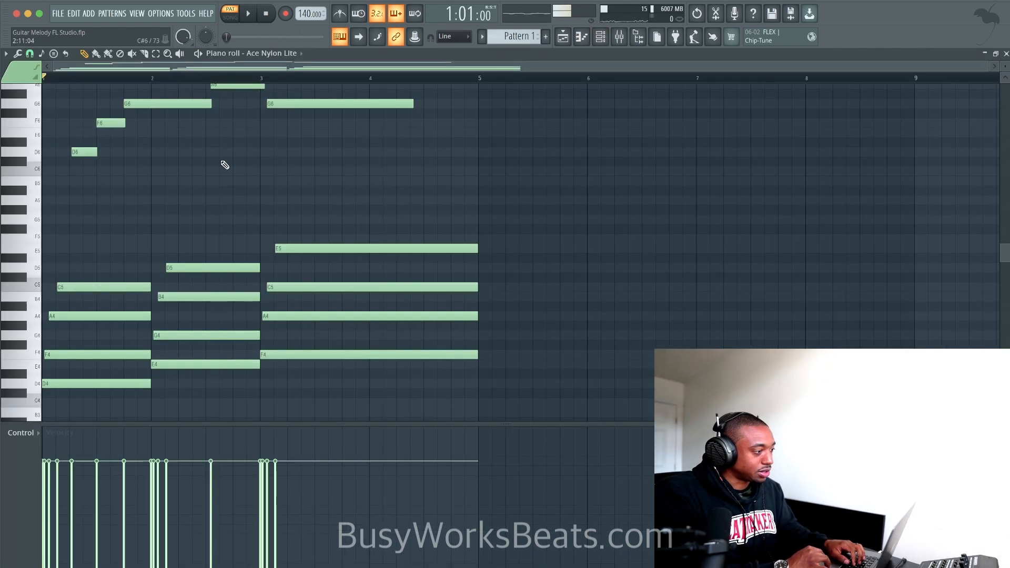
{"action": "scroll", "coordinate": [223, 165], "scroll_direction": "up", "scroll_amount": 5}
{"action": "scroll", "coordinate": [236, 167], "scroll_direction": "down", "scroll_amount": 2}
{"action": "key", "text": "space"}
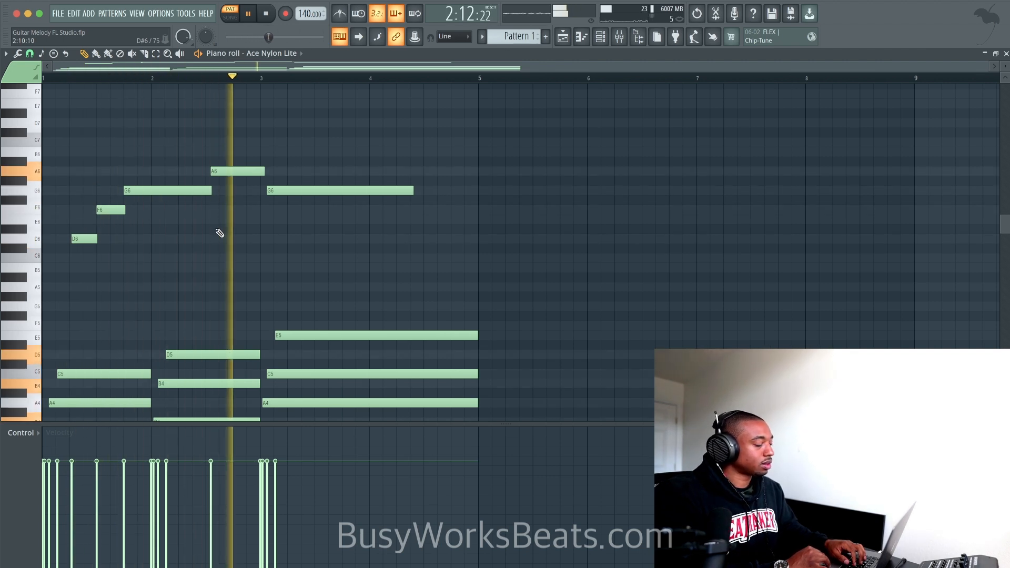
{"action": "scroll", "coordinate": [326, 237], "scroll_direction": "down", "scroll_amount": 3}
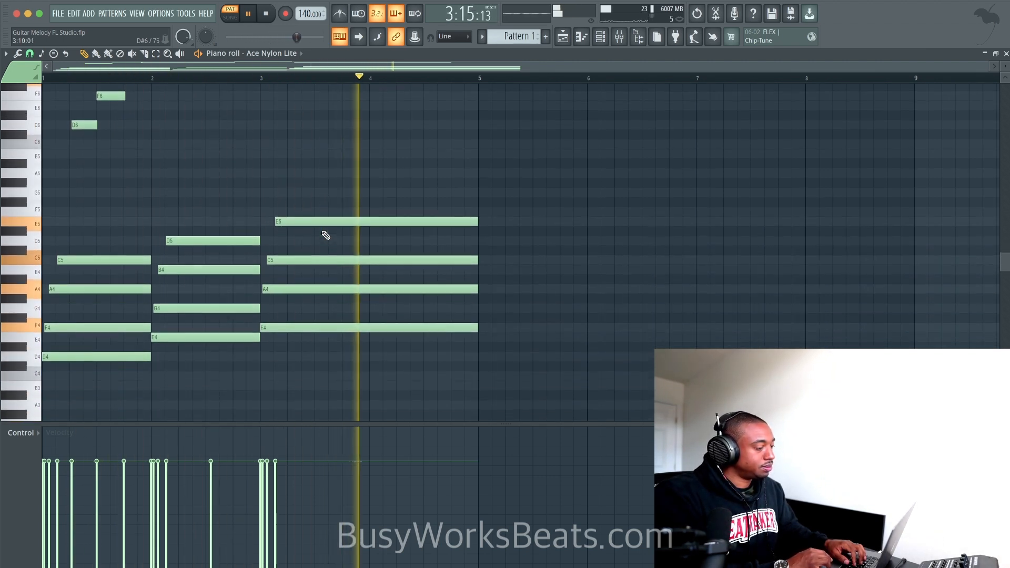
{"action": "key", "text": "space"}
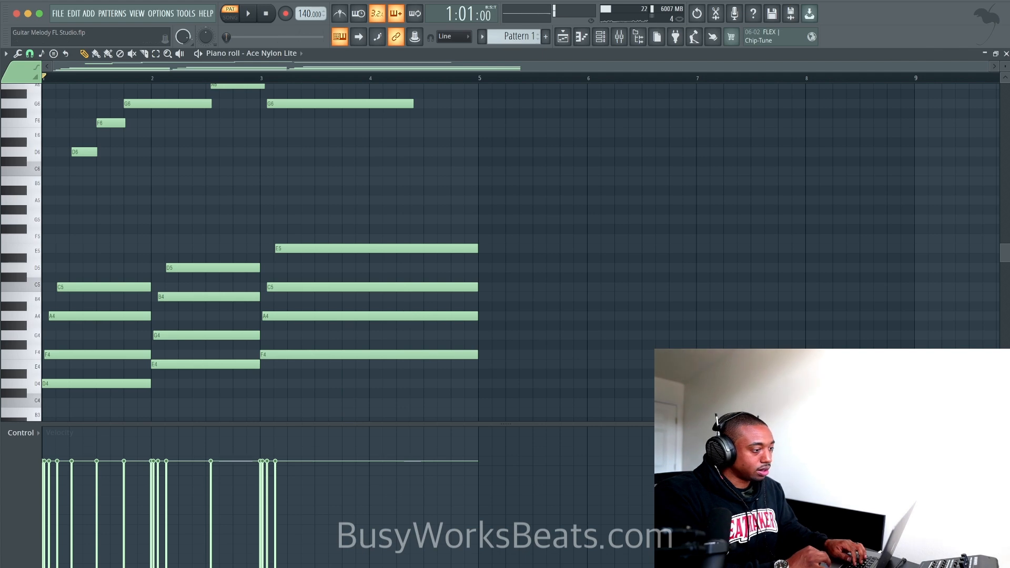
Open the Ace Nylon MK I channel, audition it and set the typing keyboard to D Minor Natural (Aeolian), octave 3
{"action": "left_click", "coordinate": [600, 36]}
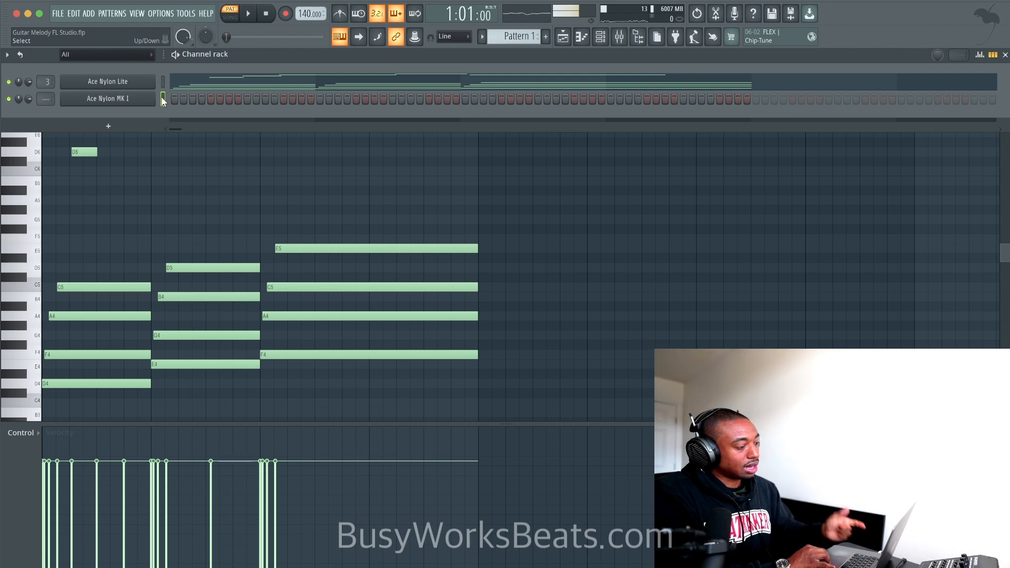
{"action": "key", "text": "super+l"}
{"action": "left_click", "coordinate": [128, 100]}
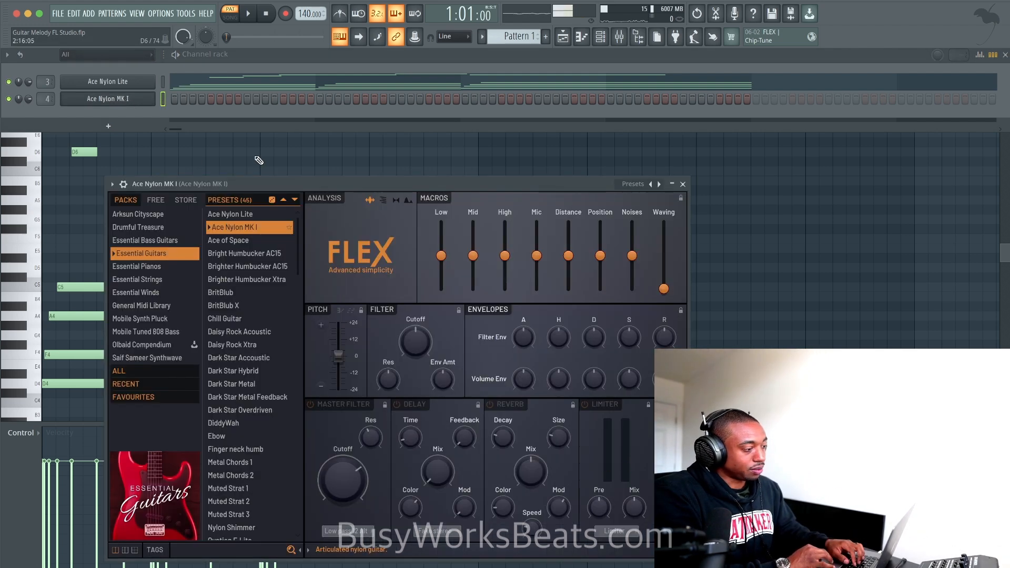
{"action": "key", "text": "bracketright"}
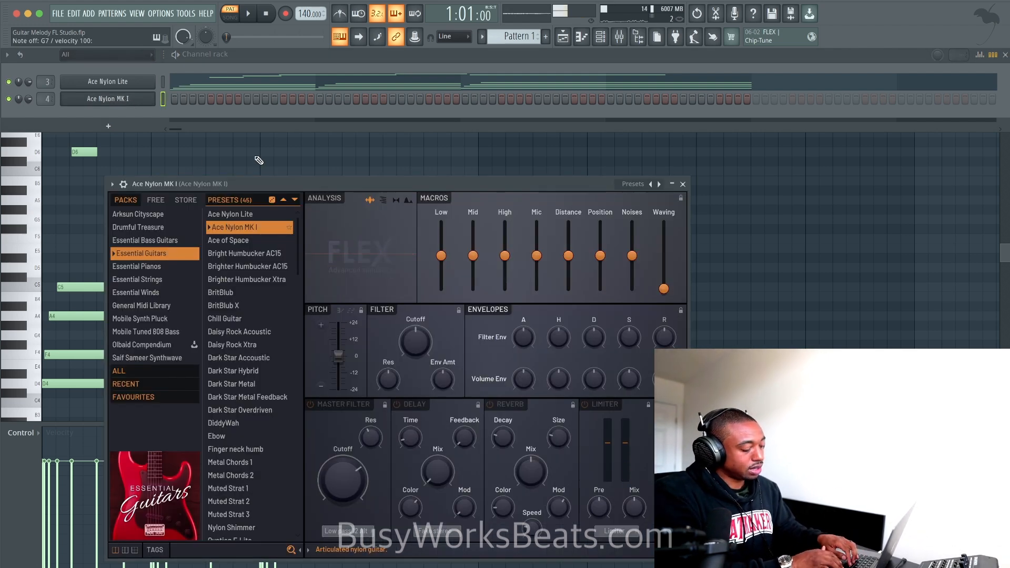
{"action": "right_click", "coordinate": [339, 37]}
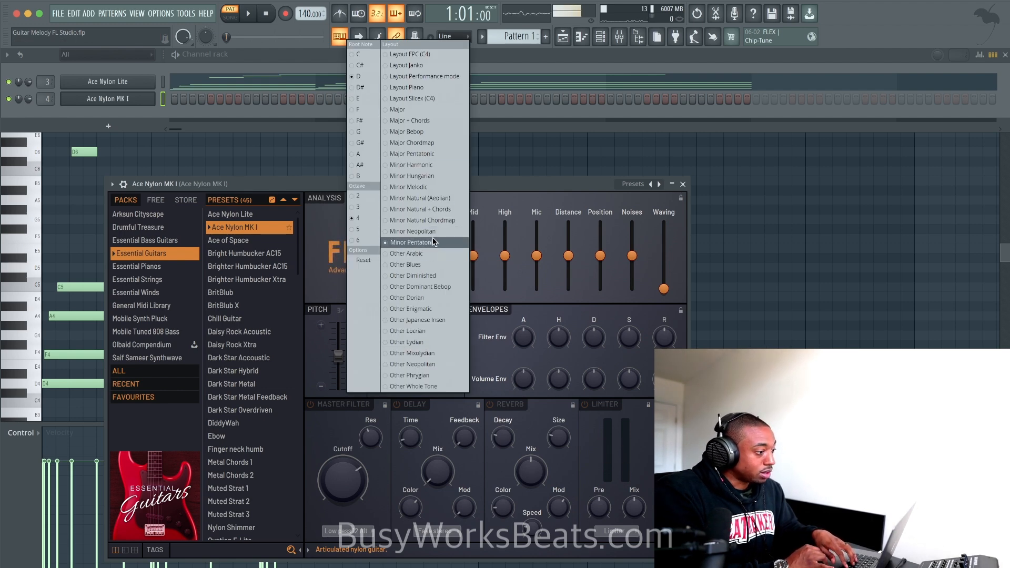
{"action": "left_click", "coordinate": [436, 202]}
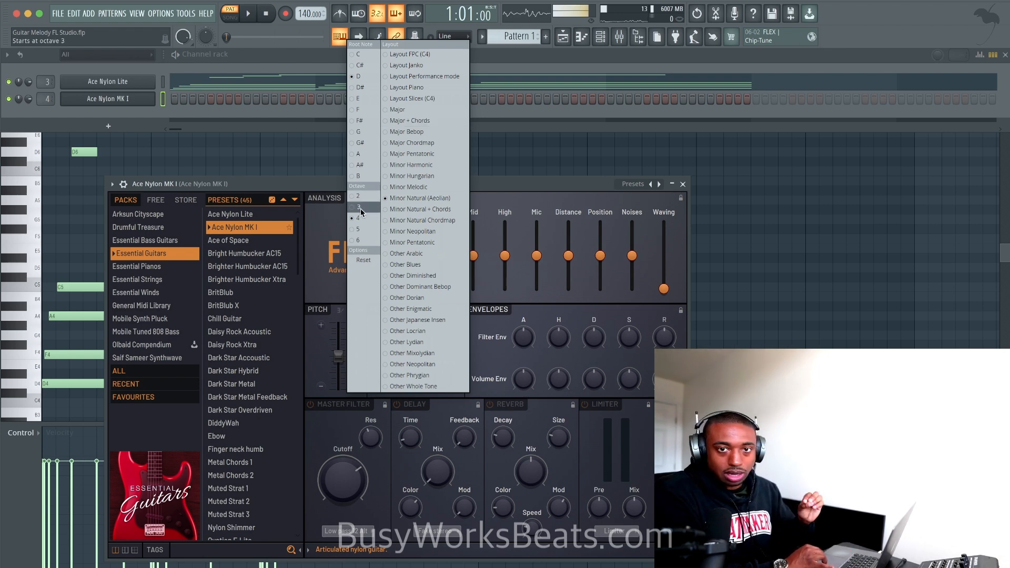
{"action": "left_click", "coordinate": [485, 117]}
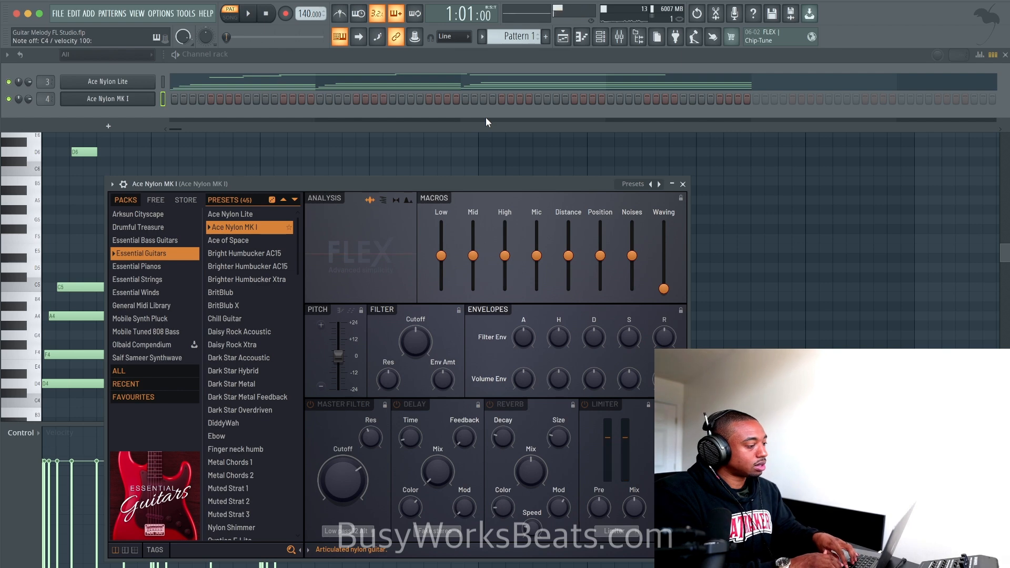
Rehearse, then record the low counter-melody E3, D3, D4, A3, G3 live over the chords in the Ace Nylon MK I channel
{"action": "key", "text": "space"}
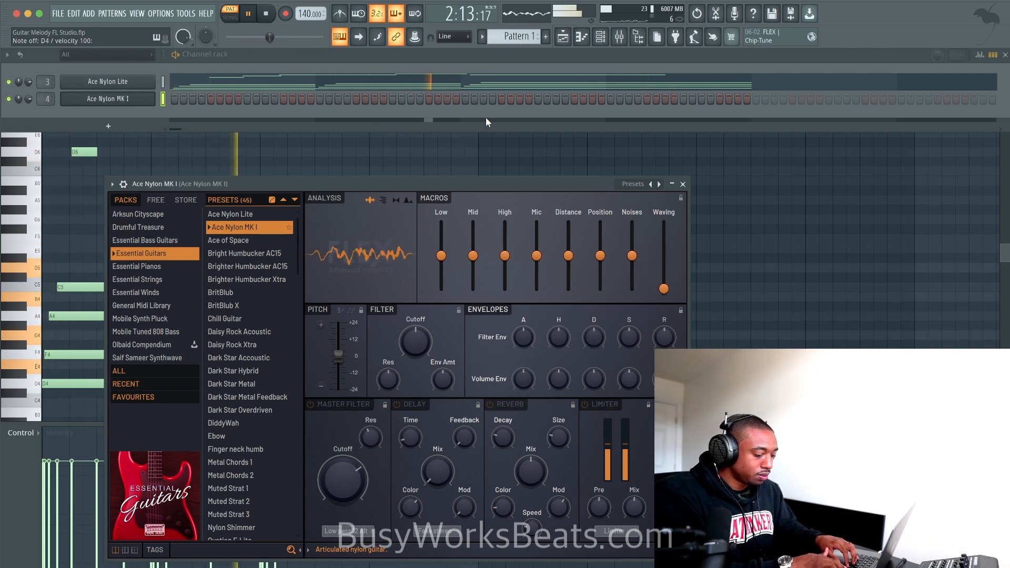
{"action": "key", "text": "space"}
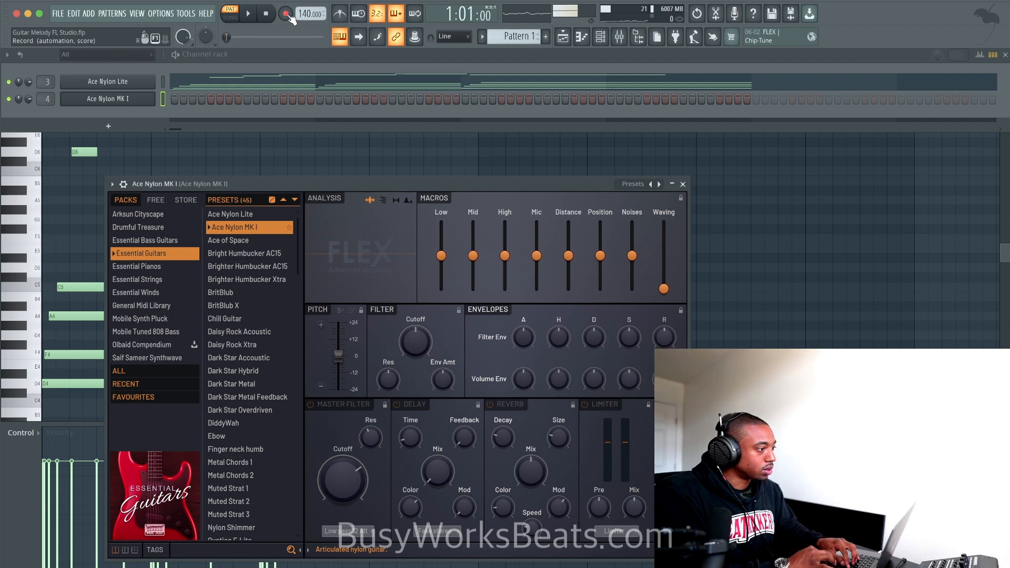
{"action": "left_click", "coordinate": [285, 14]}
{"action": "left_click", "coordinate": [488, 352]}
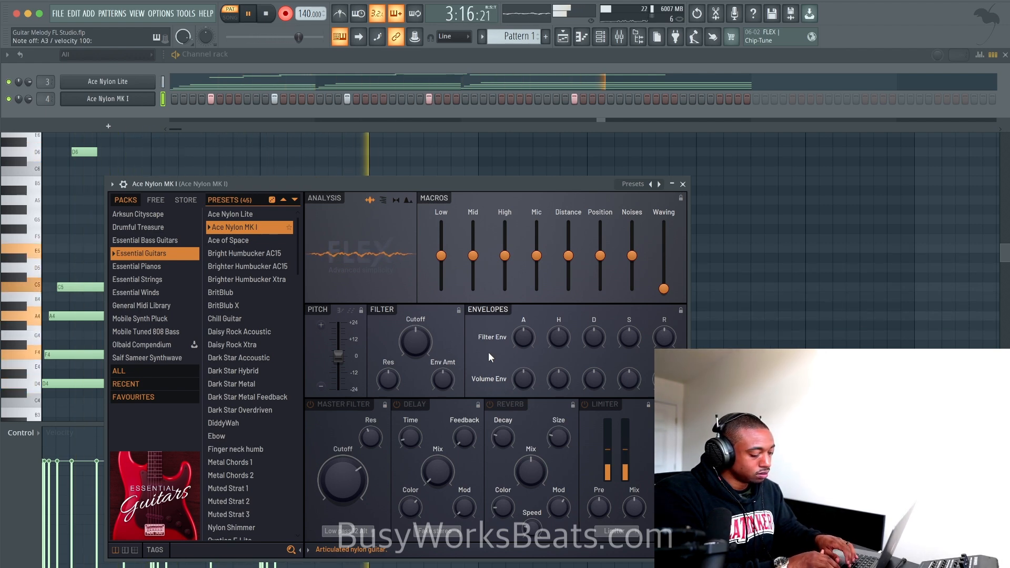
{"action": "key", "text": "space"}
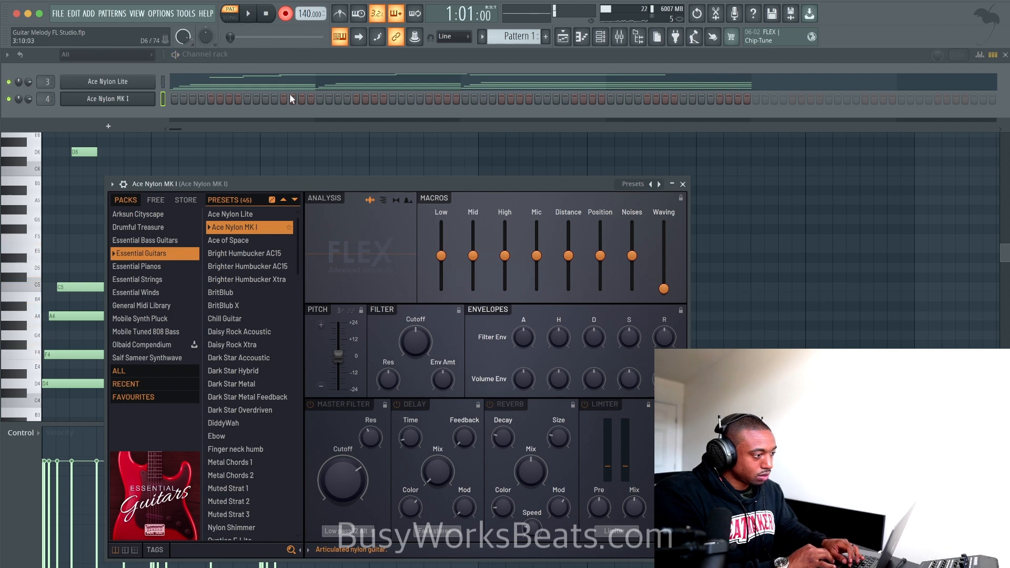
{"action": "left_click", "coordinate": [287, 16]}
{"action": "key", "text": "space"}
{"action": "key", "text": "space"}
Open the recorded Ace Nylon MK I notes in the piano roll and play them back with the chords
{"action": "right_click", "coordinate": [143, 100]}
{"action": "left_click", "coordinate": [181, 108]}
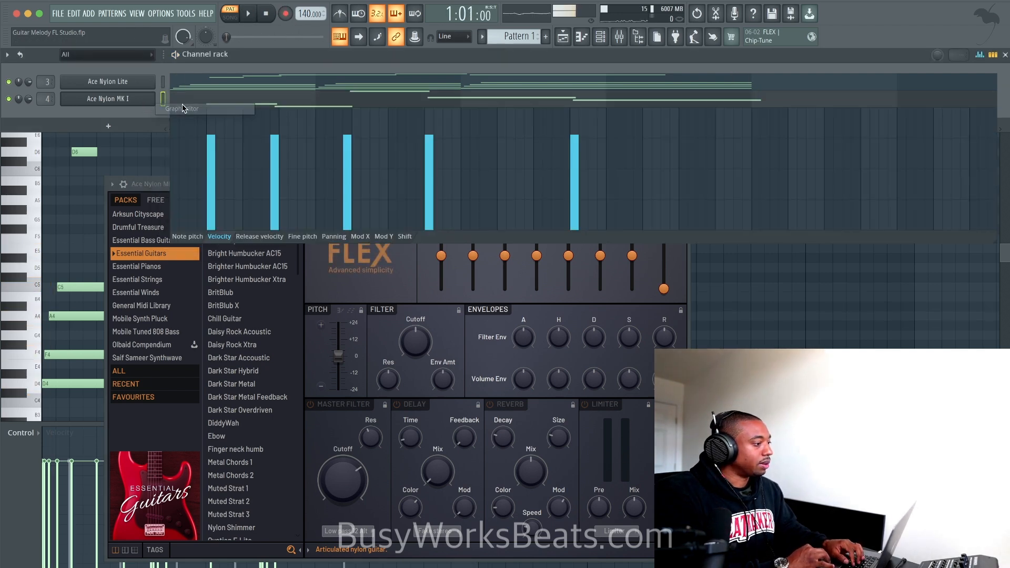
{"action": "right_click", "coordinate": [145, 99]}
{"action": "left_click", "coordinate": [160, 98]}
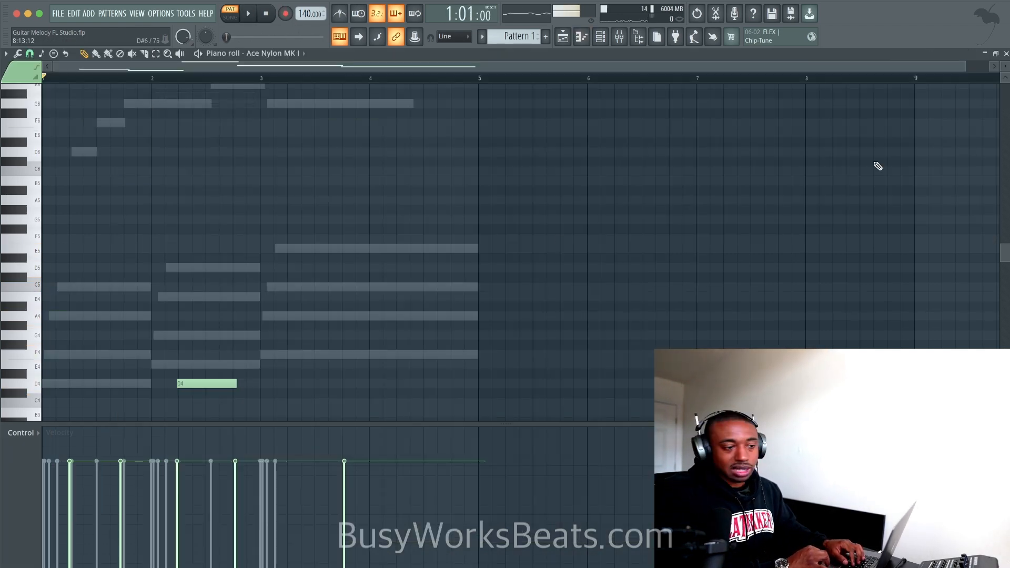
{"action": "scroll", "coordinate": [817, 228], "scroll_direction": "down", "scroll_amount": 10}
{"action": "scroll", "coordinate": [816, 228], "scroll_direction": "up", "scroll_amount": 10}
{"action": "scroll", "coordinate": [813, 210], "scroll_direction": "down", "scroll_amount": 3}
{"action": "key", "text": "space"}
{"action": "scroll", "coordinate": [810, 183], "scroll_direction": "down", "scroll_amount": 2}
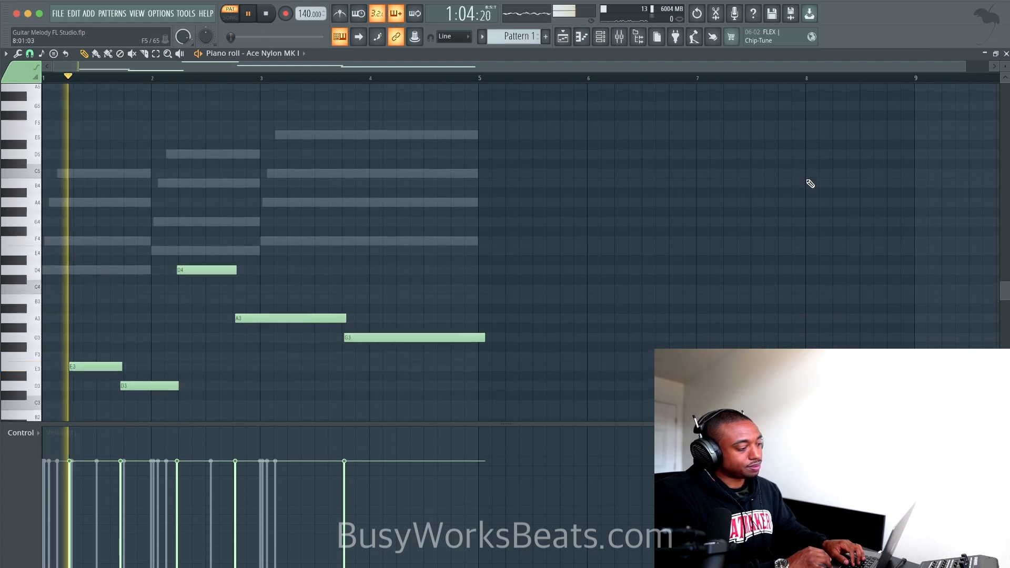
{"action": "scroll", "coordinate": [808, 182], "scroll_direction": "down", "scroll_amount": 3}
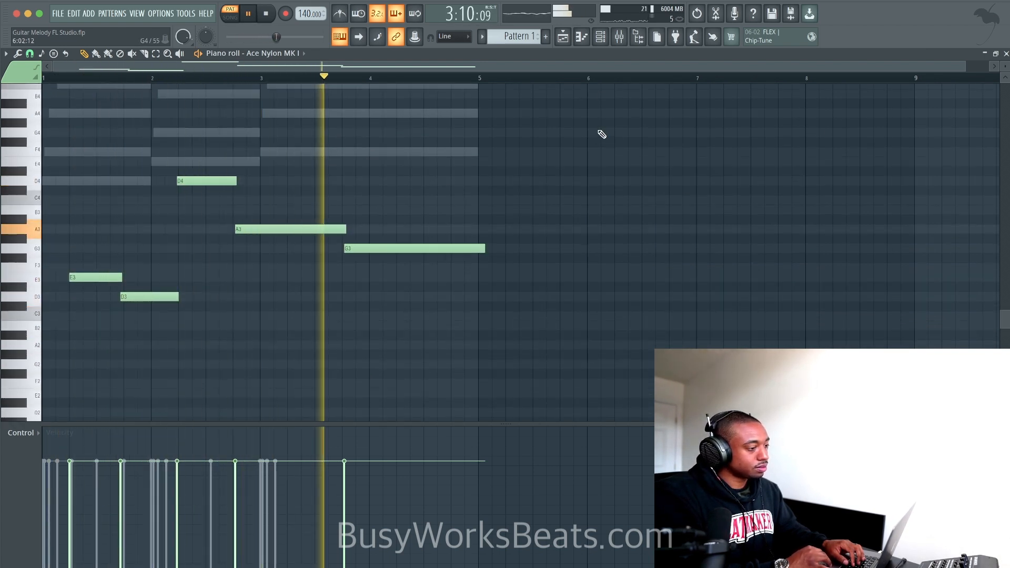
Shorten the final G3 note so it ends just before bar 5, and listen to the loop
{"action": "left_click_drag", "start_coordinate": [484, 250], "coordinate": [472, 251]}
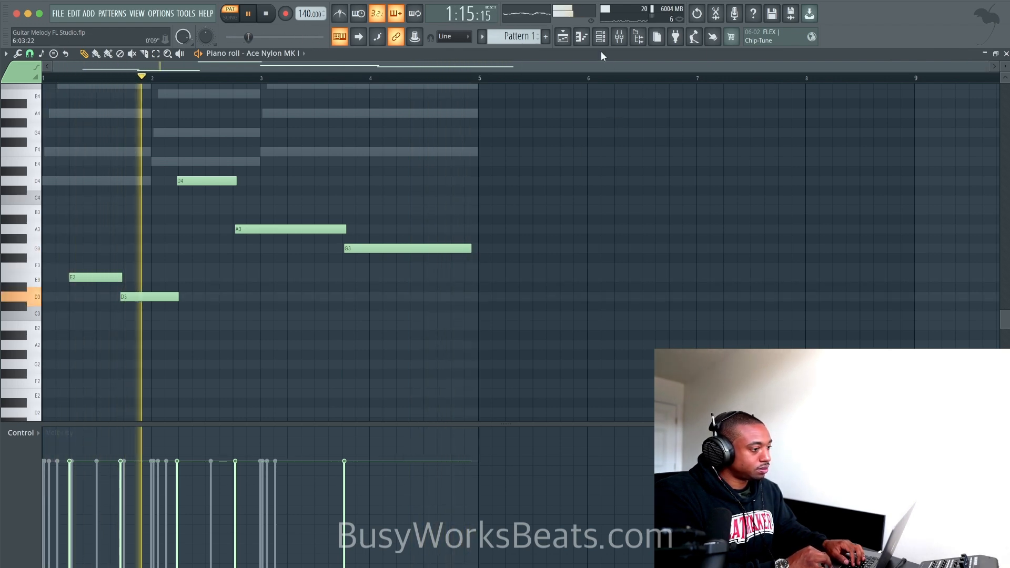
{"action": "scroll", "coordinate": [592, 116], "scroll_direction": "up", "scroll_amount": 5}
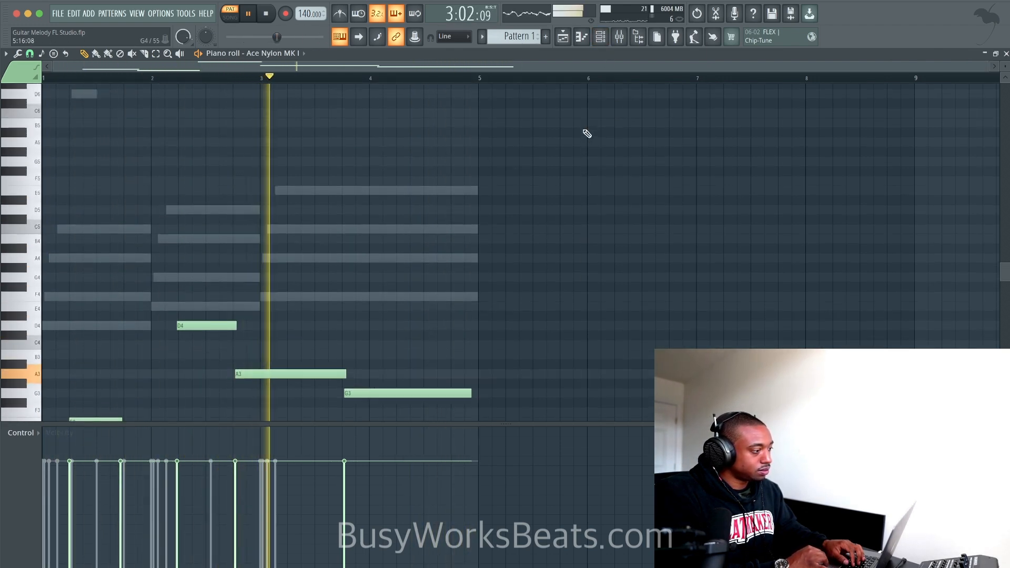
{"action": "scroll", "coordinate": [585, 131], "scroll_direction": "down", "scroll_amount": 3}
{"action": "key", "text": "space"}
Quantize the D6–A6 melody notes in the Ace Nylon Lite channel and play them back with the metronome off
{"action": "left_click", "coordinate": [600, 38]}
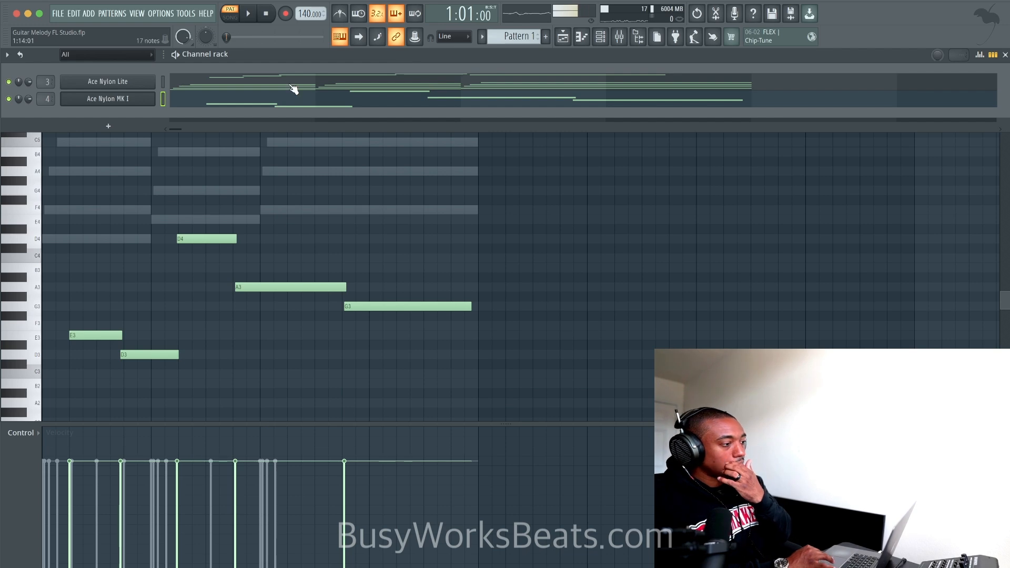
{"action": "left_click", "coordinate": [273, 80]}
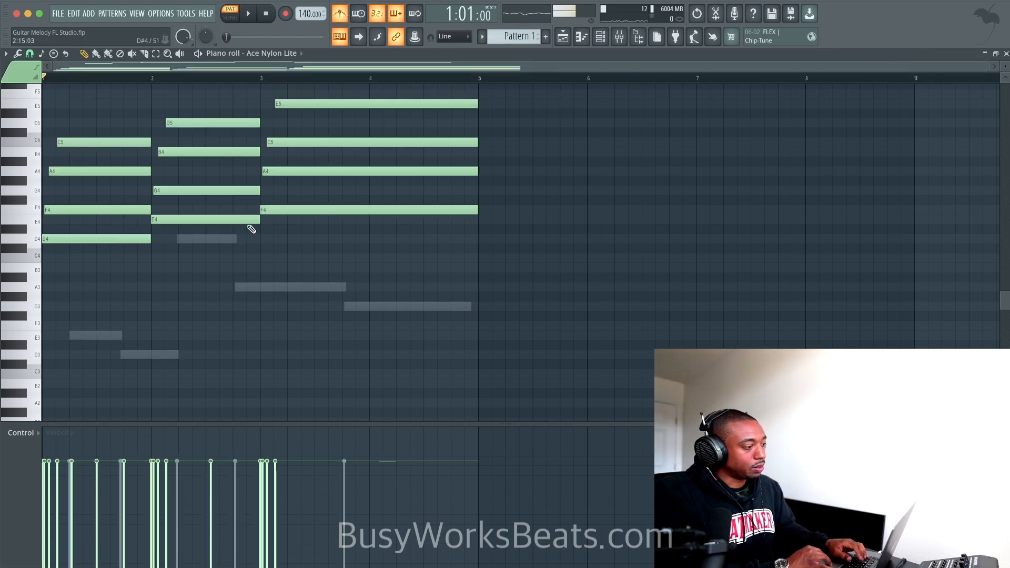
{"action": "scroll", "coordinate": [248, 226], "scroll_direction": "up", "scroll_amount": 5}
{"action": "left_click_drag", "start_coordinate": [370, 272], "coordinate": [59, 130]}
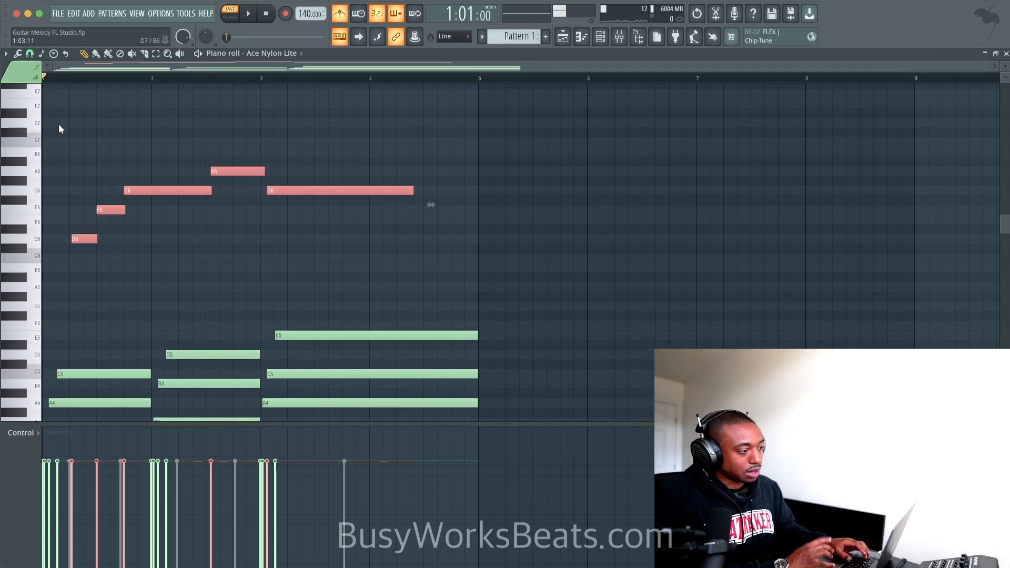
{"action": "key", "text": "ctrl+q"}
{"action": "key", "text": "space"}
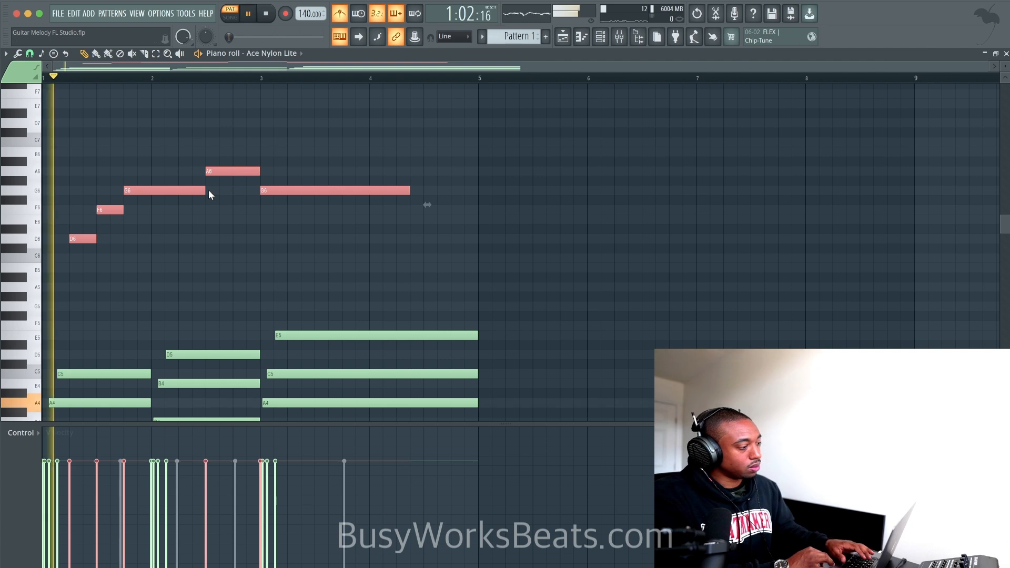
{"action": "left_click", "coordinate": [344, 17]}
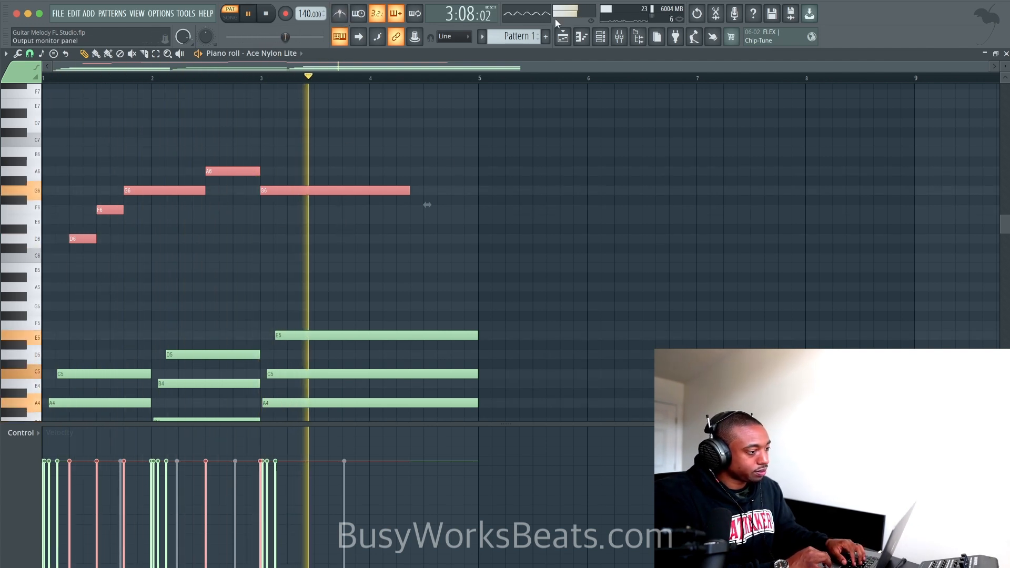
{"action": "key", "text": "space"}
Quantize all the Ace Nylon MK I notes and play back both guitar layers together
{"action": "left_click", "coordinate": [282, 53]}
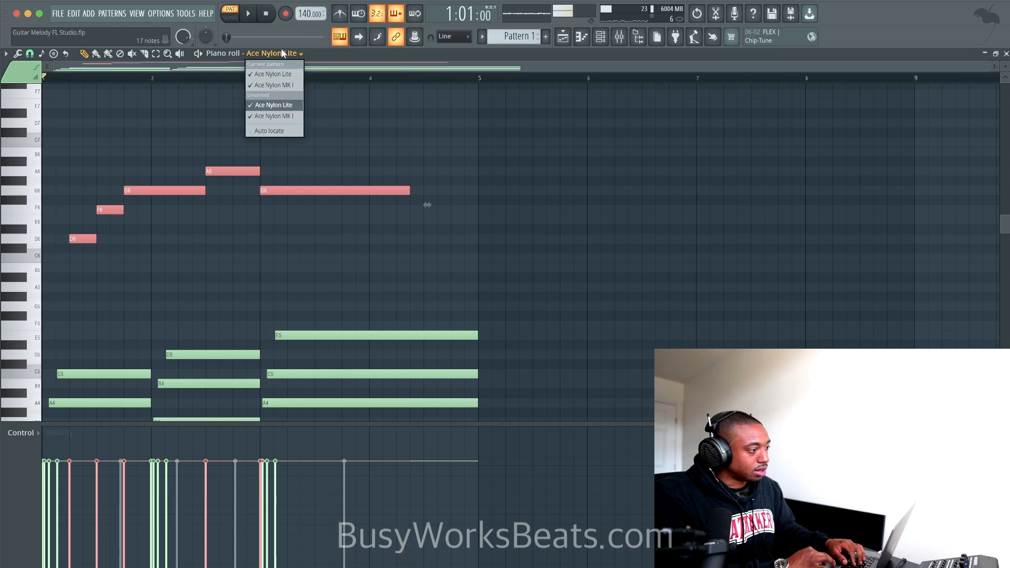
{"action": "left_click", "coordinate": [284, 116]}
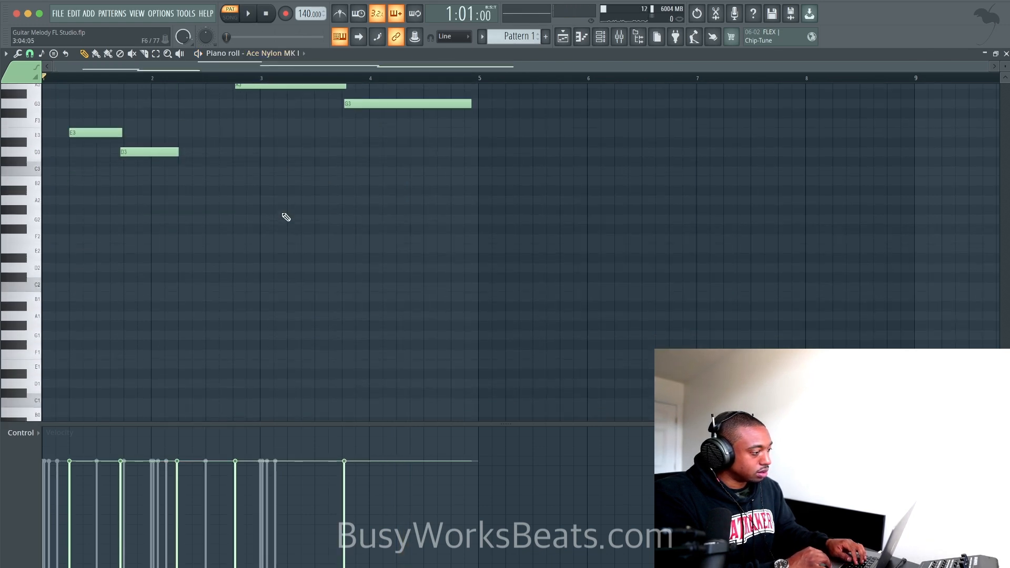
{"action": "key", "text": "ctrl+q"}
{"action": "key", "text": "space"}
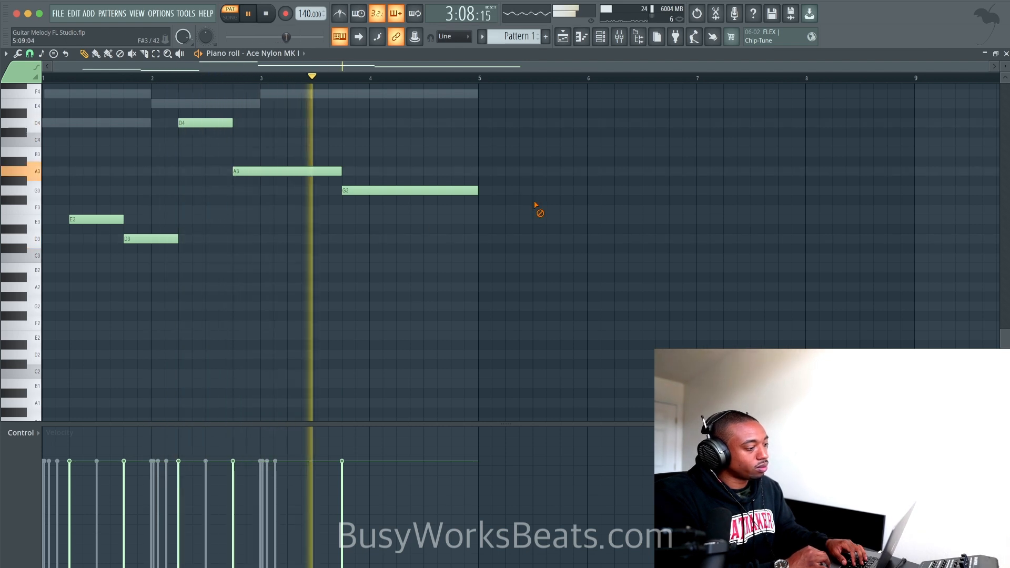
{"action": "left_click", "coordinate": [602, 38]}
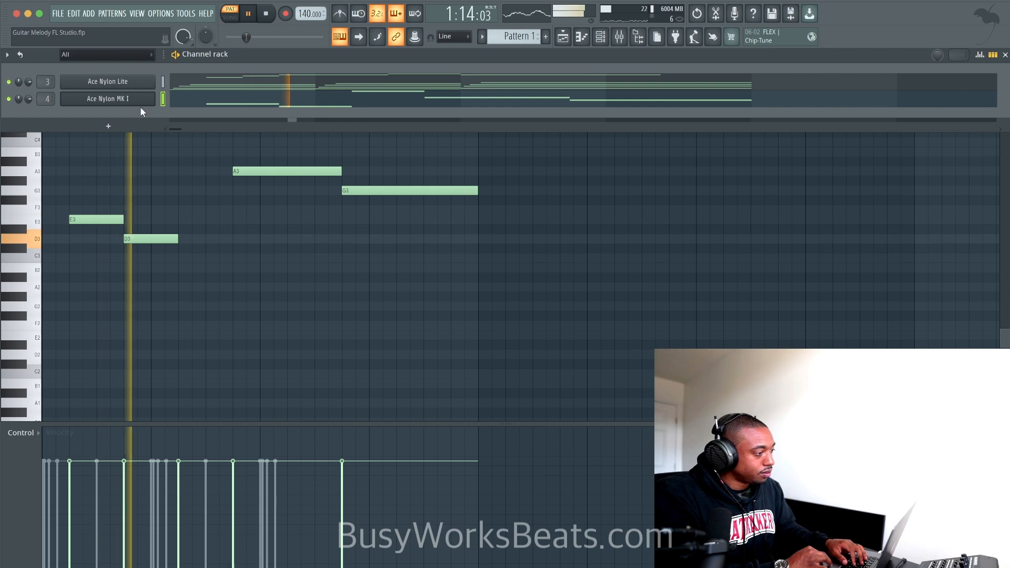
{"action": "key", "text": "space"}
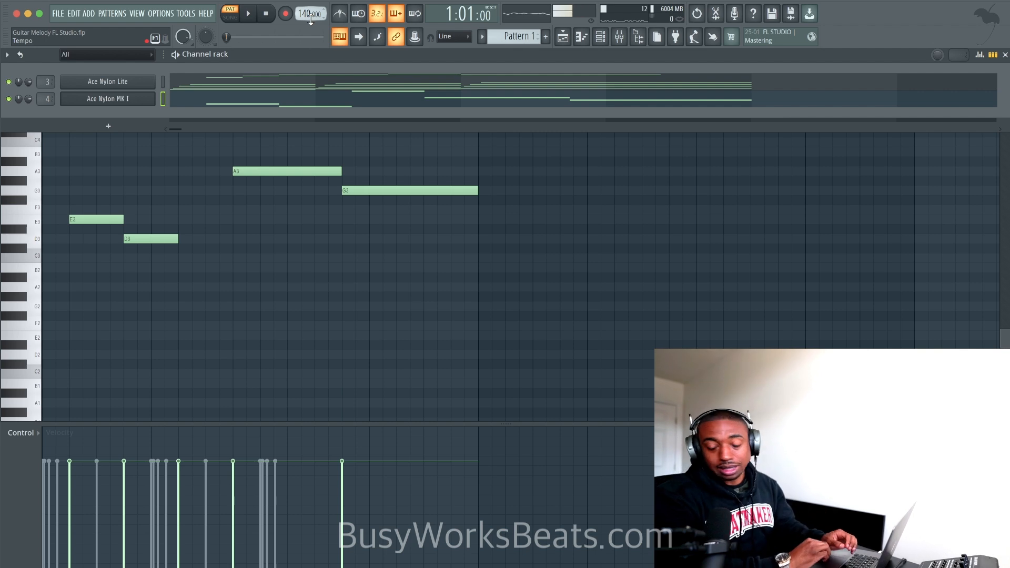
Play back the Ace Nylon Lite part and duplicate its three strummed chords, without the melody, into bars 5 to 8
{"action": "key", "text": "space"}
{"action": "left_click", "coordinate": [290, 89]}
{"action": "scroll", "coordinate": [323, 164], "scroll_direction": "up", "scroll_amount": 6}
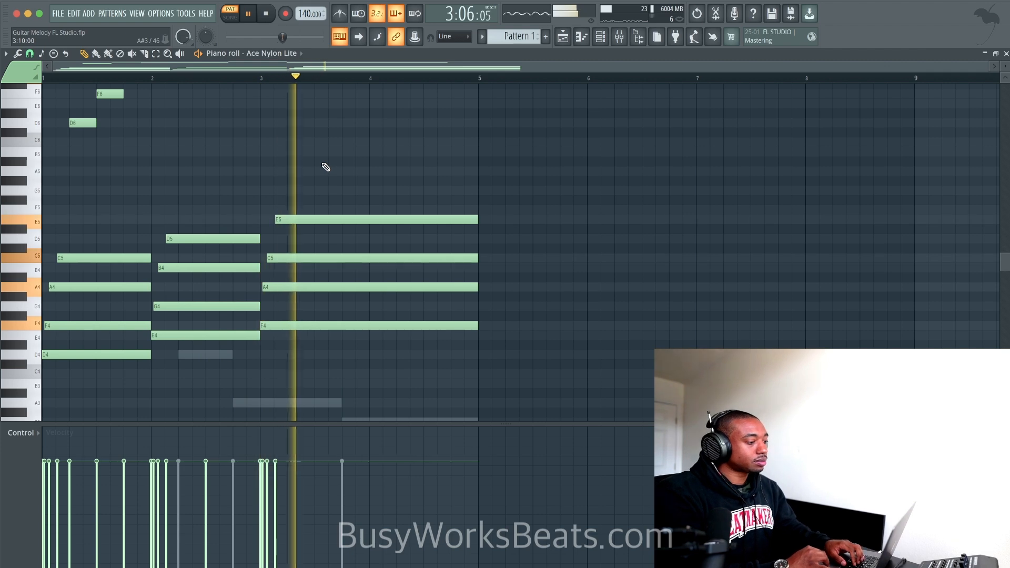
{"action": "key", "text": "space"}
{"action": "scroll", "coordinate": [330, 191], "scroll_direction": "down", "scroll_amount": 2}
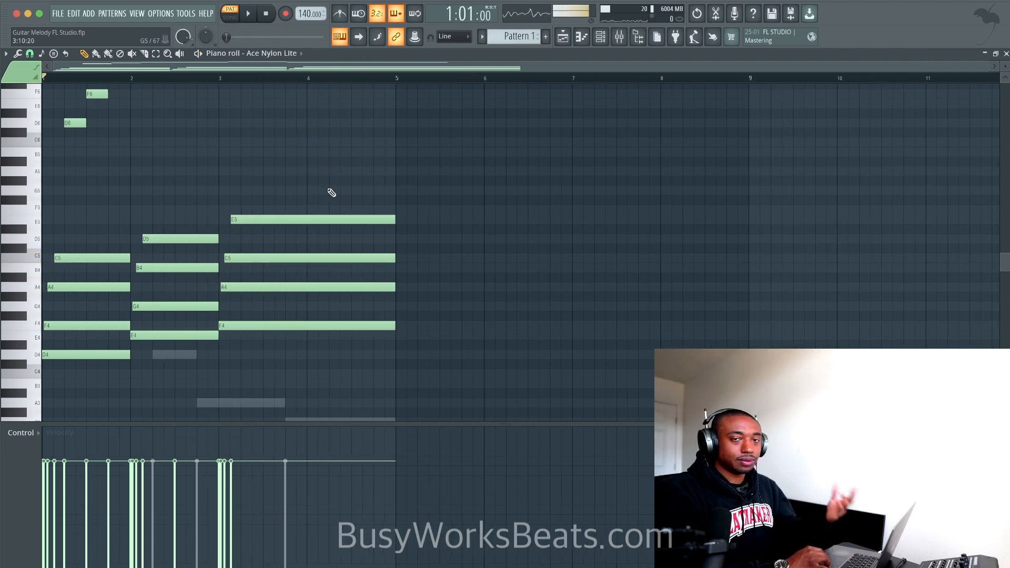
{"action": "scroll", "coordinate": [349, 216], "scroll_direction": "down", "scroll_amount": 3}
{"action": "scroll", "coordinate": [421, 263], "scroll_direction": "up", "scroll_amount": 3}
{"action": "key", "text": "ctrl+a"}
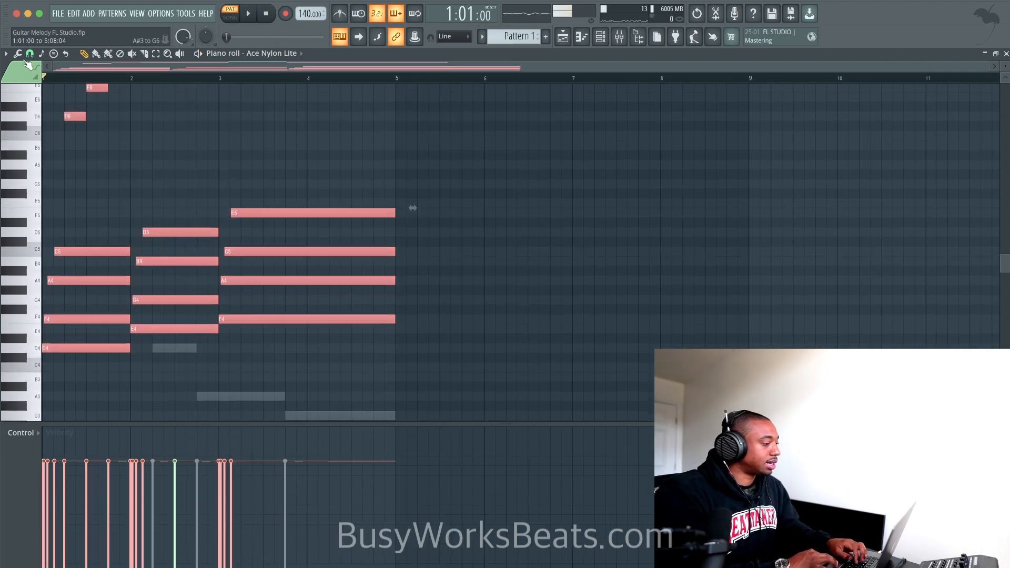
{"action": "left_click_drag", "start_coordinate": [417, 183], "coordinate": [59, 392]}
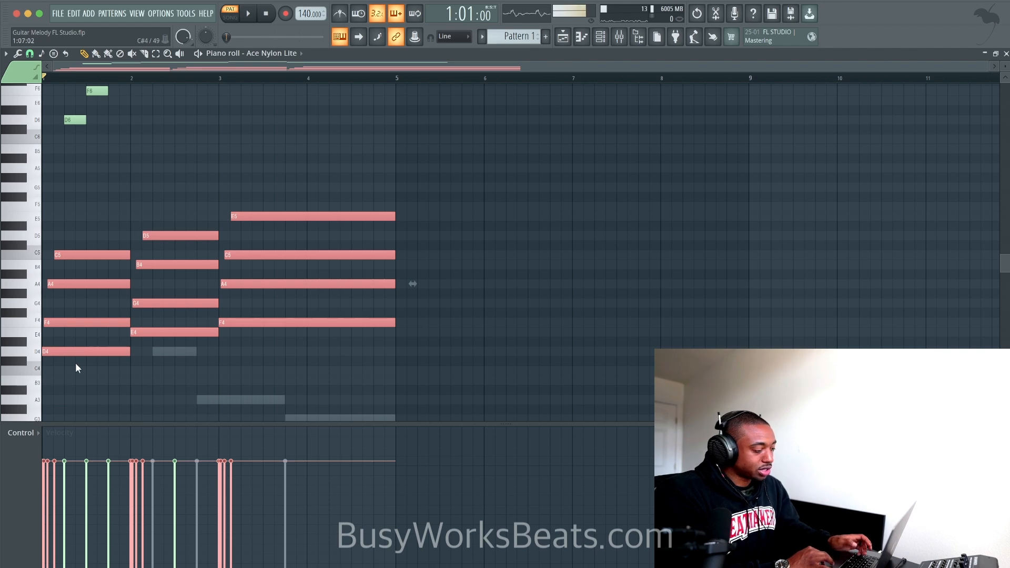
{"action": "left_click_drag", "start_coordinate": [85, 353], "coordinate": [426, 349]}
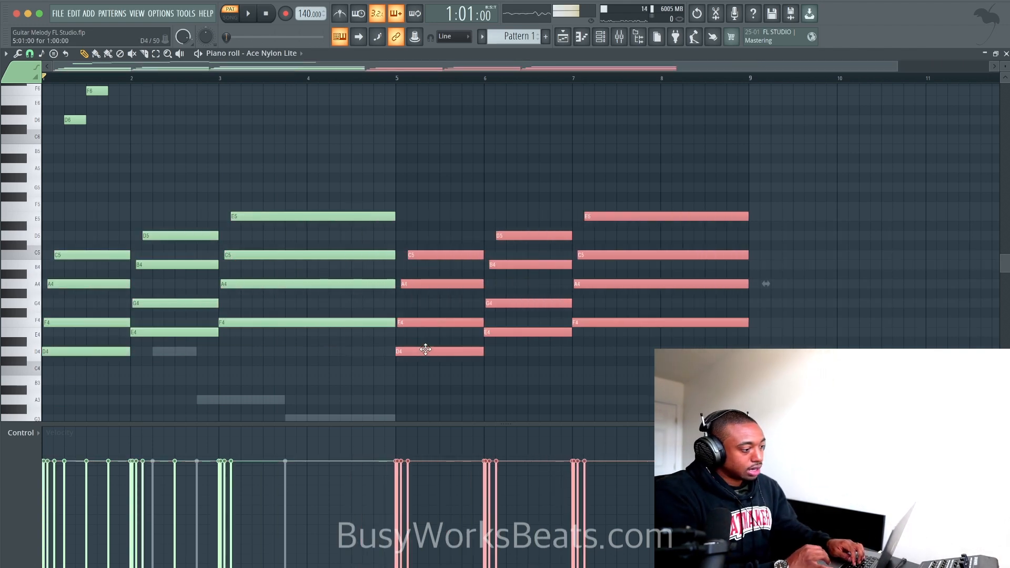
Lower the A4, B4 and C5 notes of the duplicated chords by one octave and play back the variation
{"action": "scroll", "coordinate": [425, 349], "scroll_direction": "down", "scroll_amount": 1}
{"action": "scroll", "coordinate": [425, 349], "scroll_direction": "right", "scroll_amount": 3}
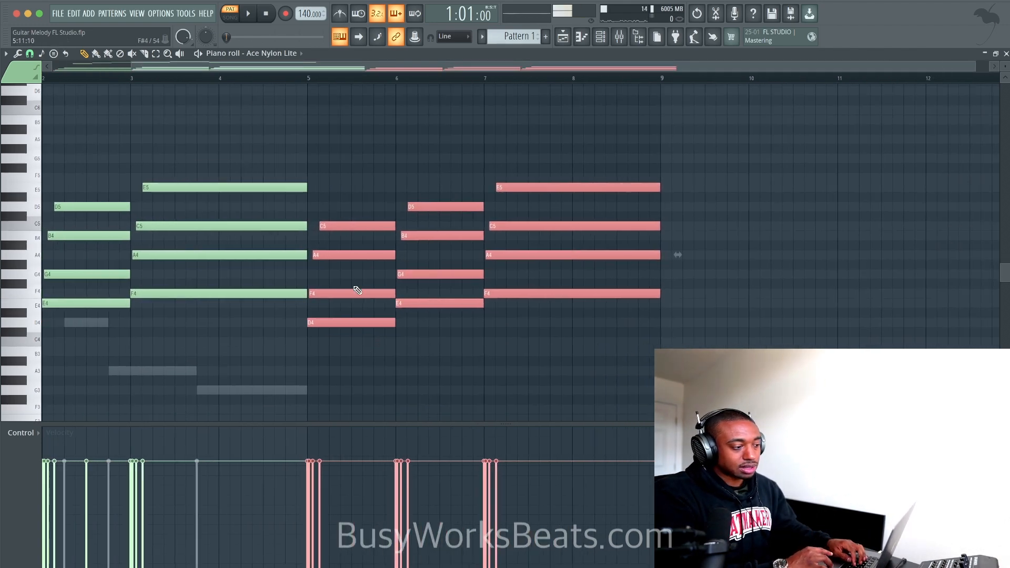
{"action": "left_click_drag", "start_coordinate": [360, 239], "coordinate": [361, 264]}
{"action": "left_click", "coordinate": [427, 236], "text": "ctrl+shift"}
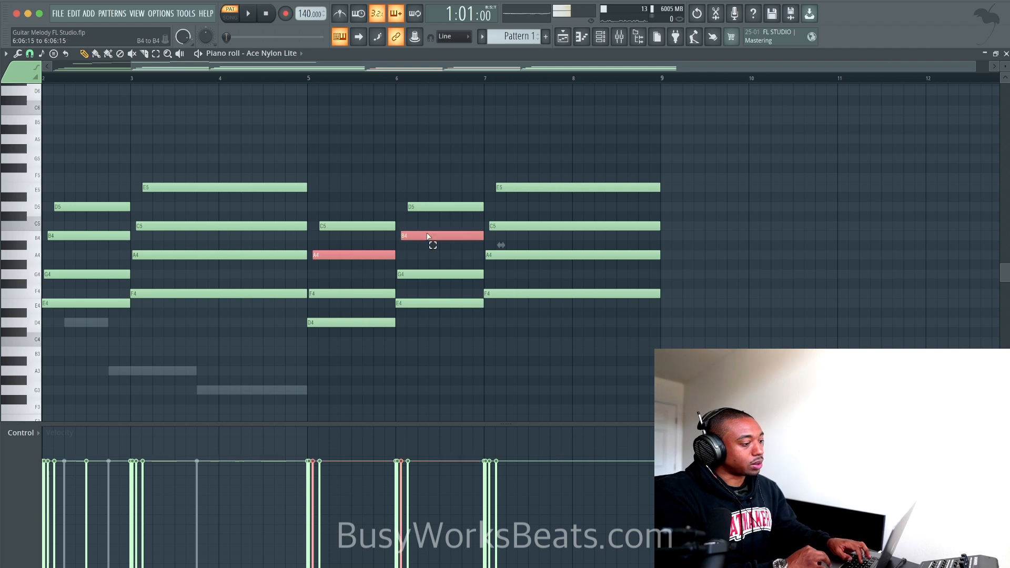
{"action": "left_click", "coordinate": [529, 226], "text": "ctrl+shift"}
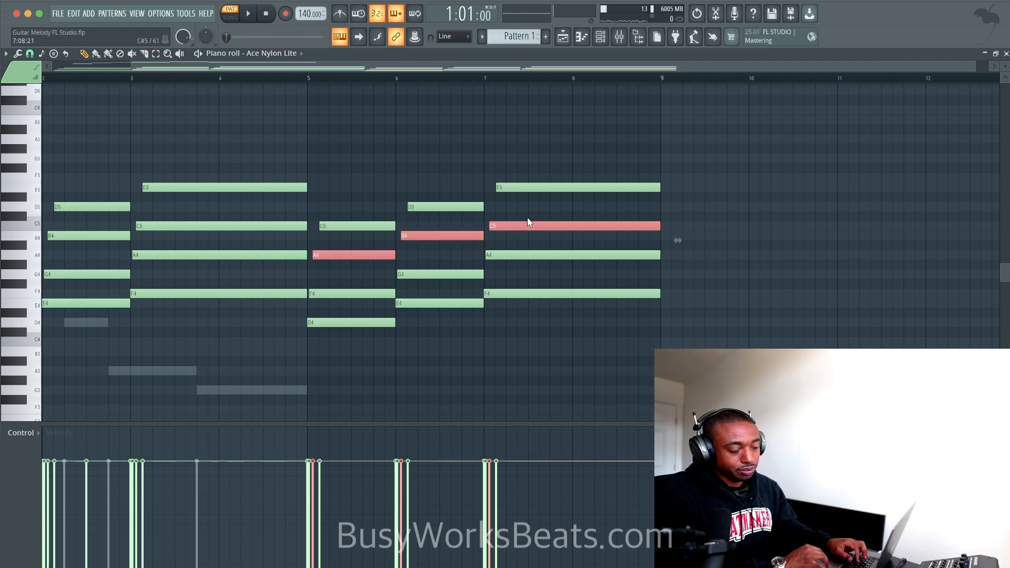
{"action": "key", "text": "ctrl+Down"}
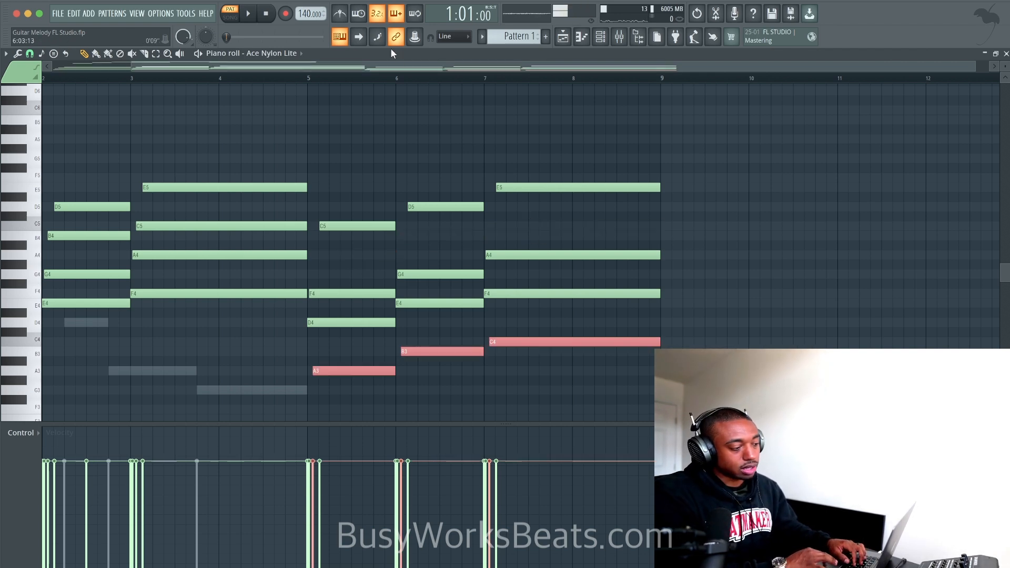
{"action": "key", "text": "space"}
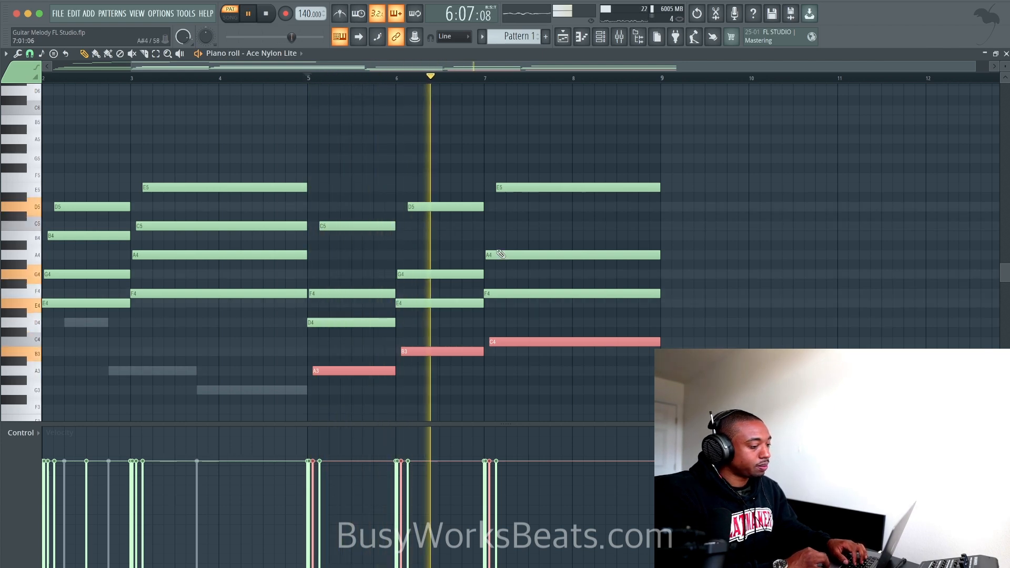
{"action": "scroll", "coordinate": [511, 254], "scroll_direction": "down", "scroll_amount": 2}
{"action": "scroll", "coordinate": [394, 229], "scroll_direction": "up", "scroll_amount": 5}
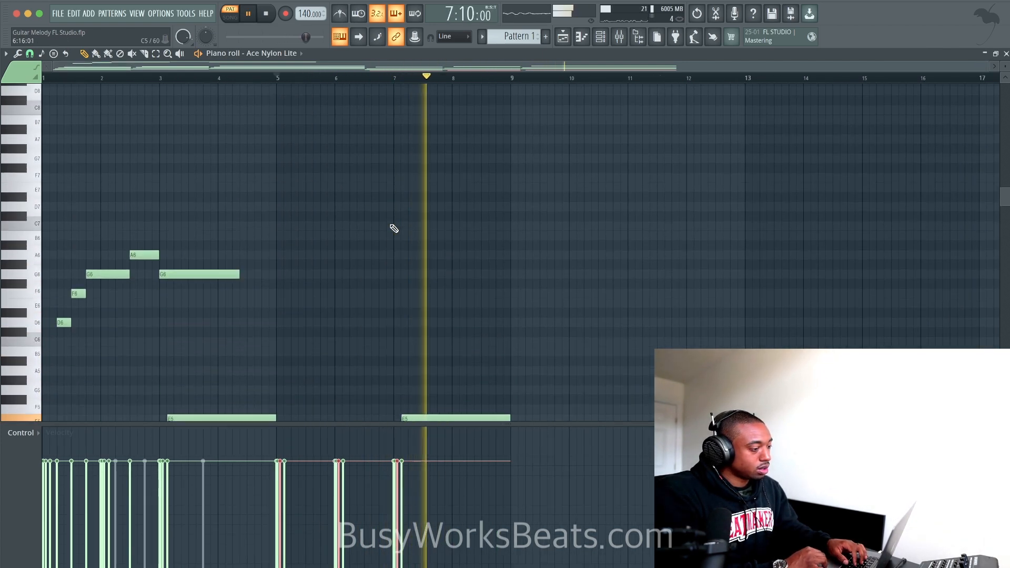
{"action": "key", "text": "space"}
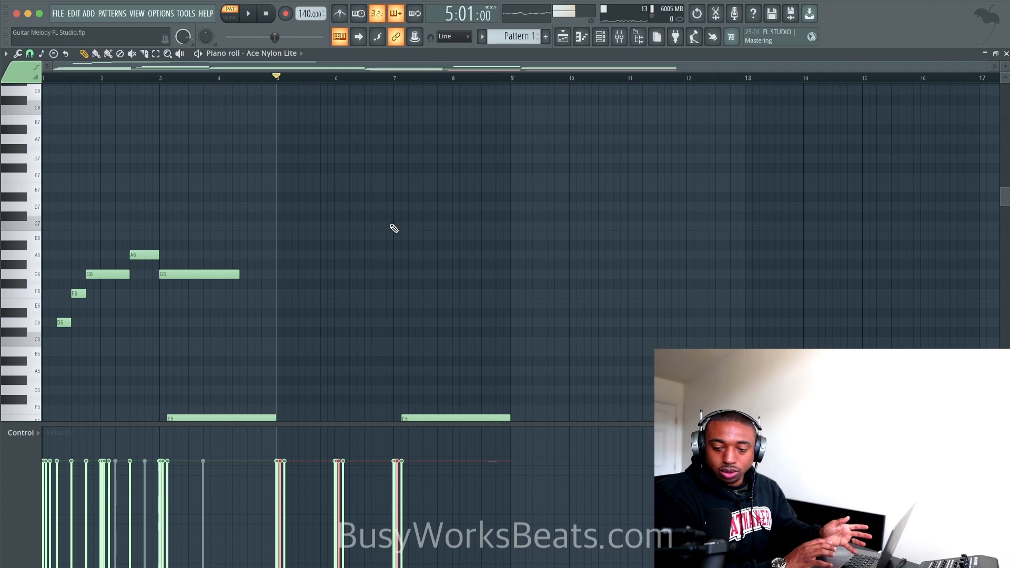
Duplicate the D6–A6 melody of Ace Nylon Lite into bars 5 to 8 and listen to it over the varied chords
{"action": "scroll", "coordinate": [394, 228], "scroll_direction": "down", "scroll_amount": 3}
{"action": "left_click_drag", "start_coordinate": [390, 286], "coordinate": [299, 265]}
{"action": "key", "text": "space"}
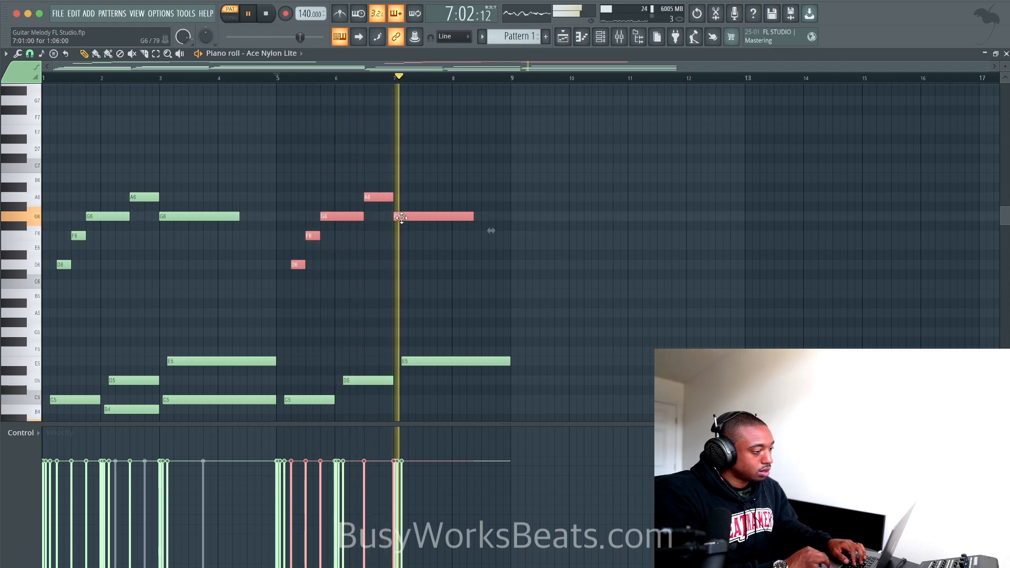
{"action": "left_click", "coordinate": [415, 292], "text": "ctrl"}
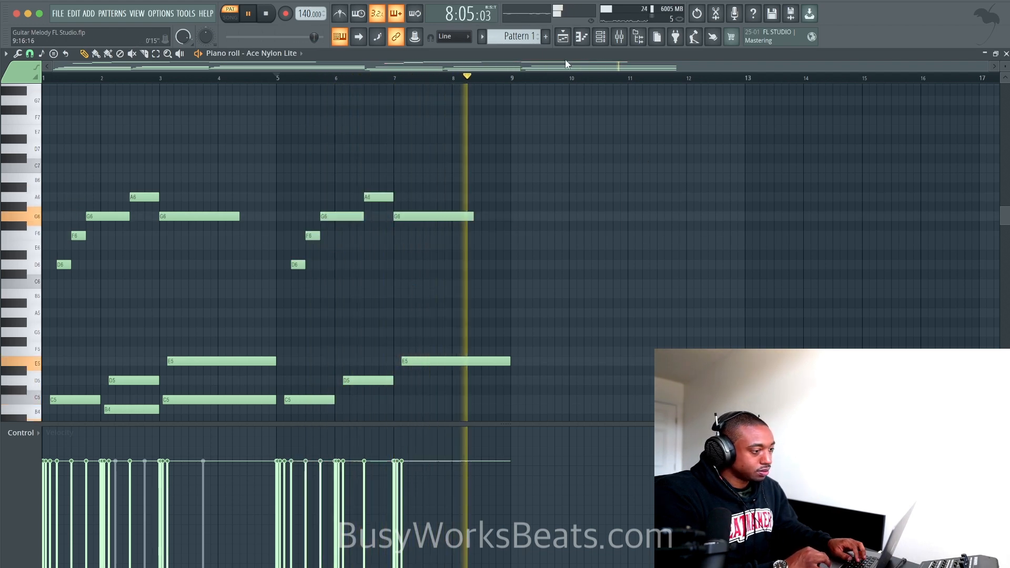
{"action": "key", "text": "space"}
{"action": "left_click", "coordinate": [601, 38]}
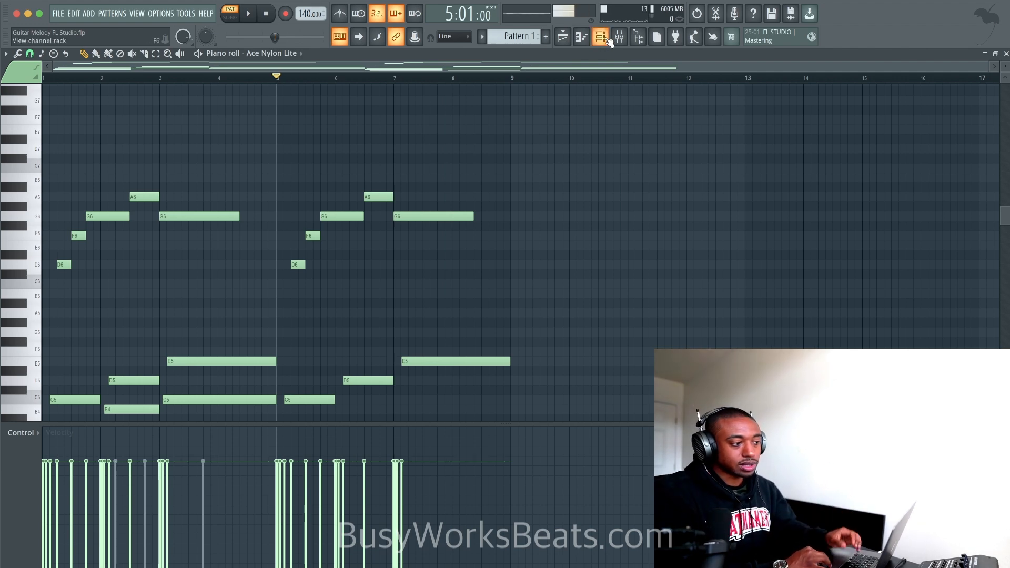
Play back the varied Ace Nylon Lite chords from bar 5 in the piano roll
{"action": "left_click", "coordinate": [601, 37]}
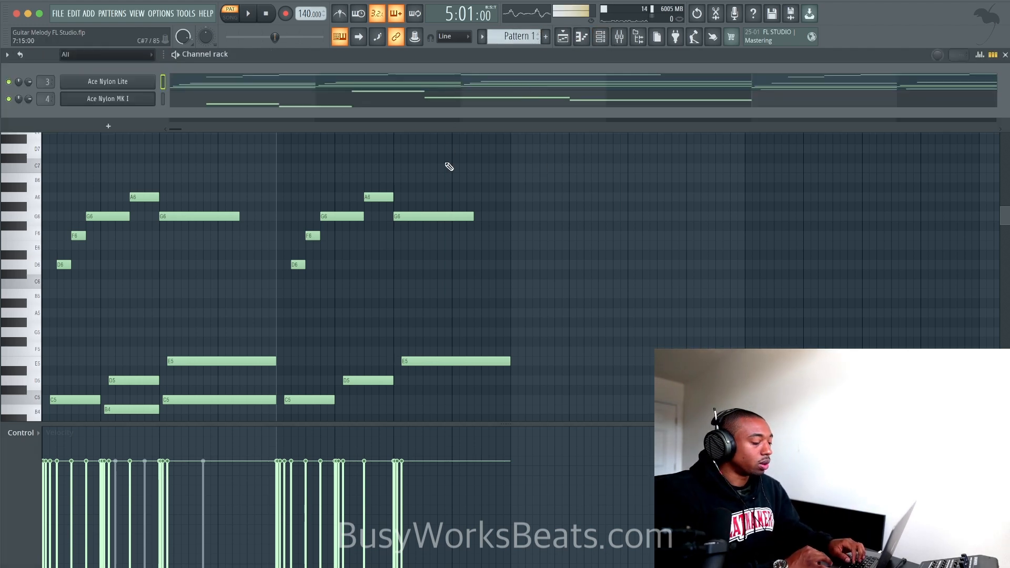
{"action": "key", "text": "F6"}
{"action": "scroll", "coordinate": [429, 226], "scroll_direction": "down", "scroll_amount": 8}
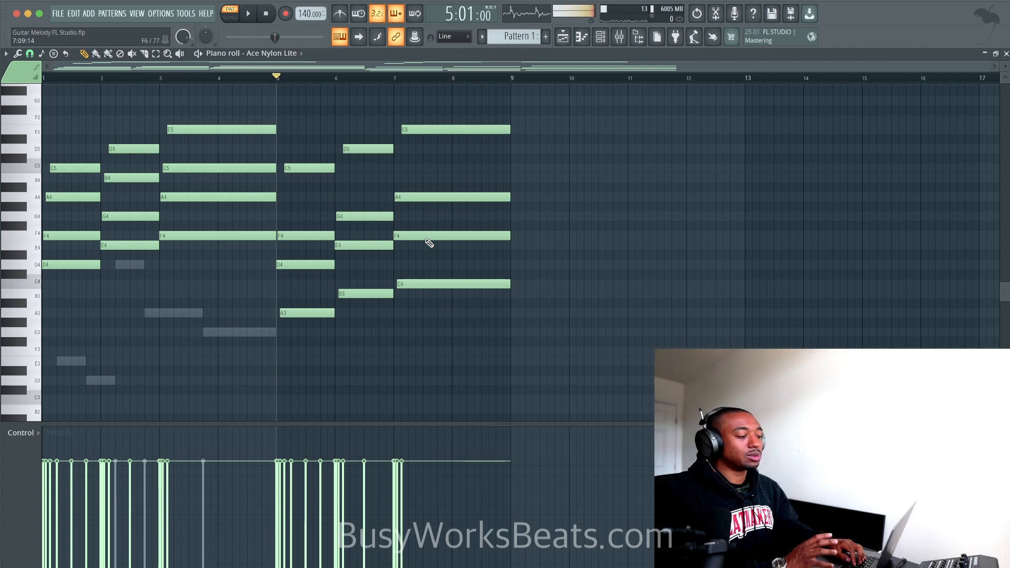
{"action": "left_click_drag", "start_coordinate": [301, 323], "coordinate": [298, 152]}
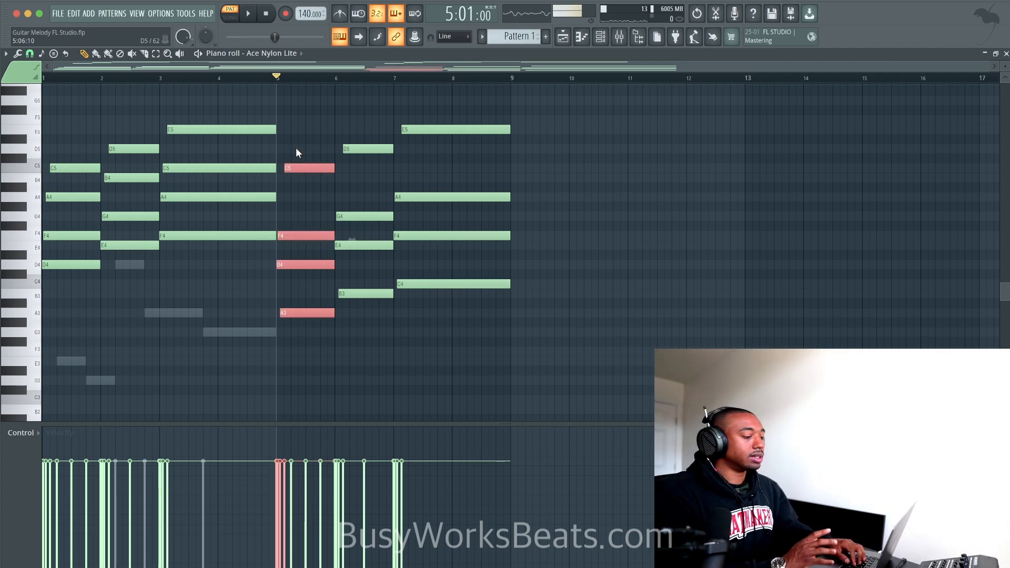
{"action": "key", "text": "space"}
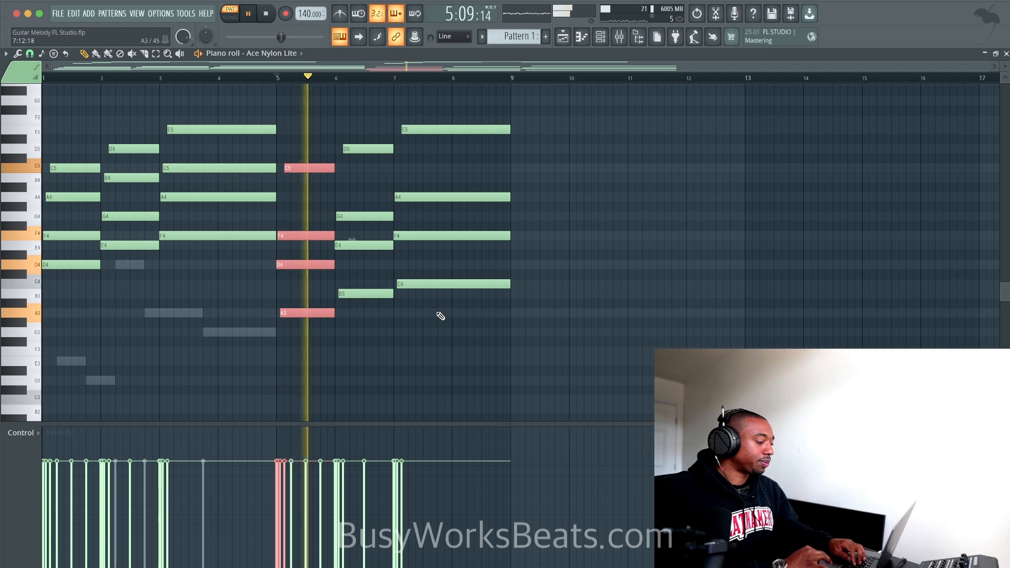
Transpose all four notes of the bar 7 chord down to B3, E4, G4 and D5, keeping their strummed timing unquantized
{"action": "left_click_drag", "start_coordinate": [438, 322], "coordinate": [436, 119]}
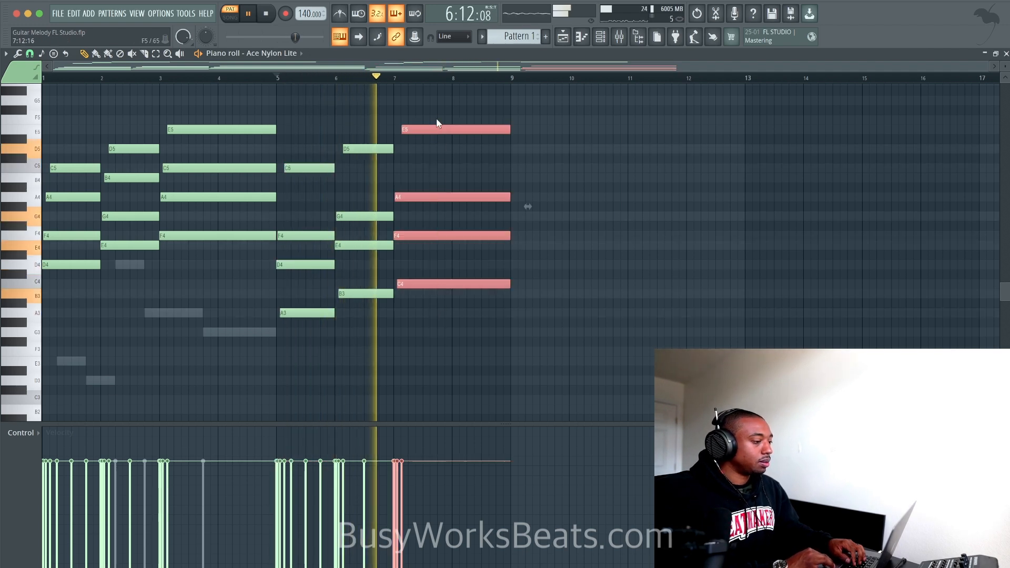
{"action": "key", "text": "space"}
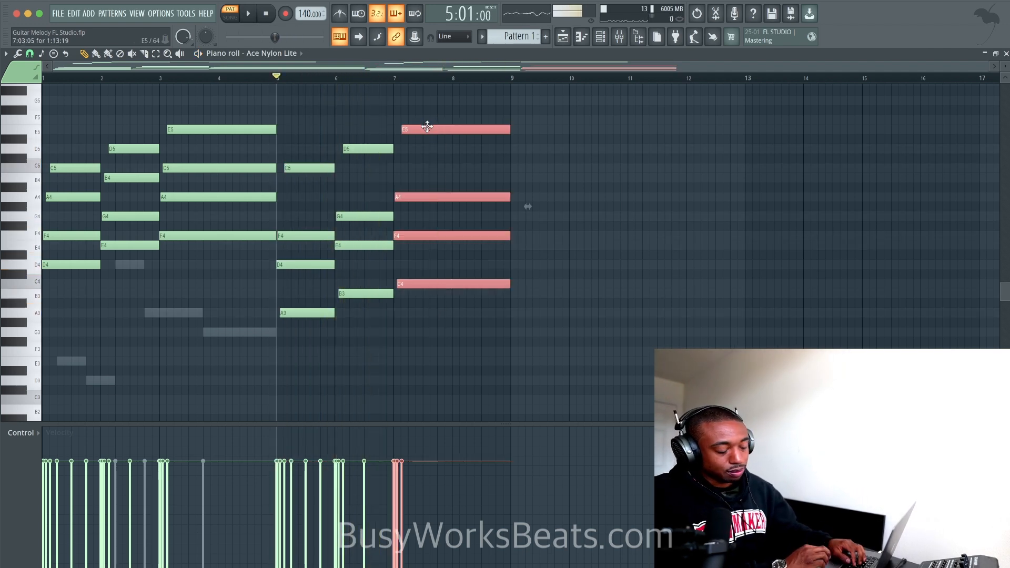
{"action": "key", "text": "Delete"}
{"action": "left_click_drag", "start_coordinate": [422, 125], "coordinate": [493, 292]}
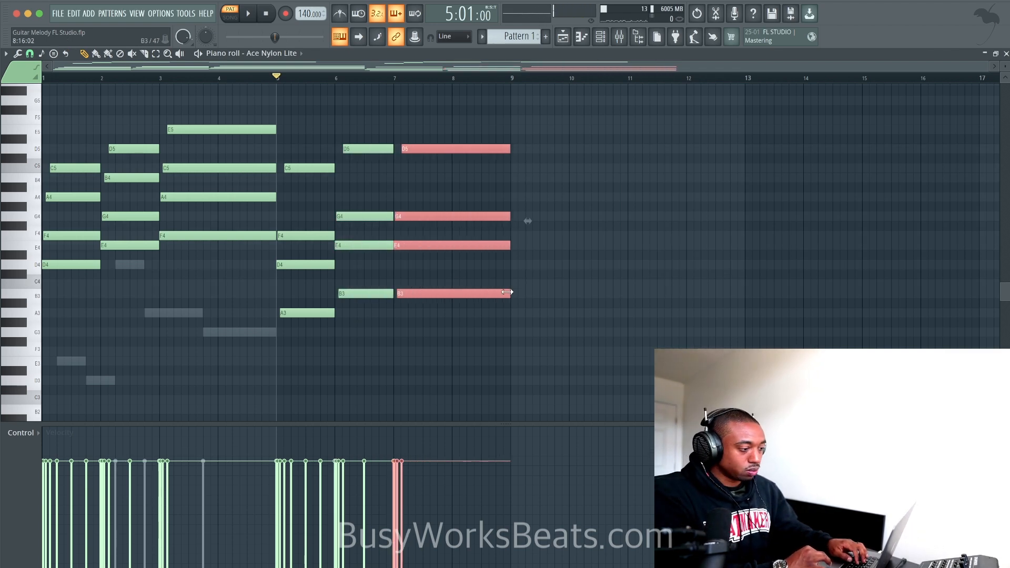
{"action": "key", "text": "ctrl+q"}
{"action": "key", "text": "ctrl+z"}
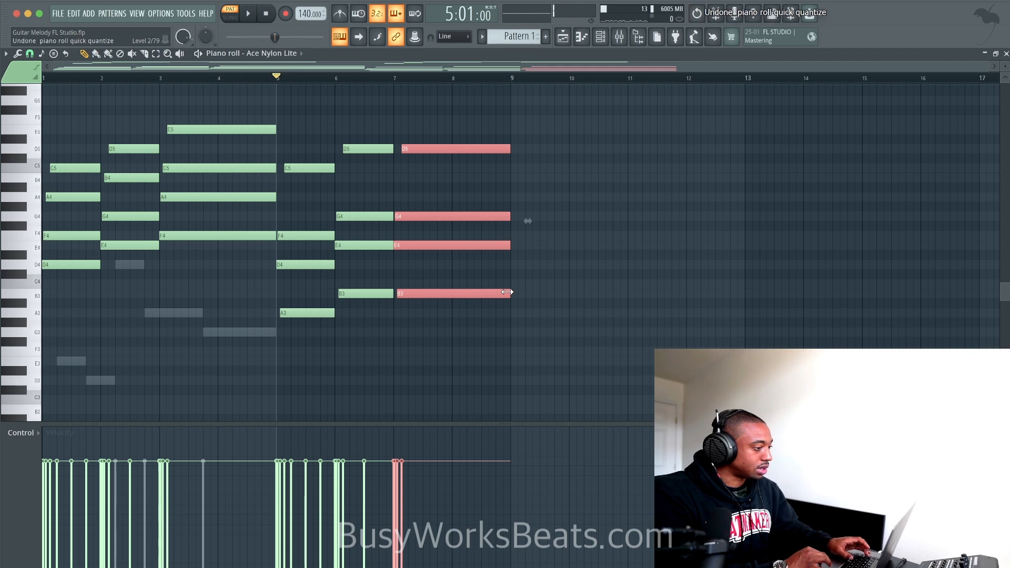
Lower the E4 and B3 notes of the bar 7 chord to D#4 and A#3 and play back bars 5 to 8
{"action": "right_click", "coordinate": [502, 323]}
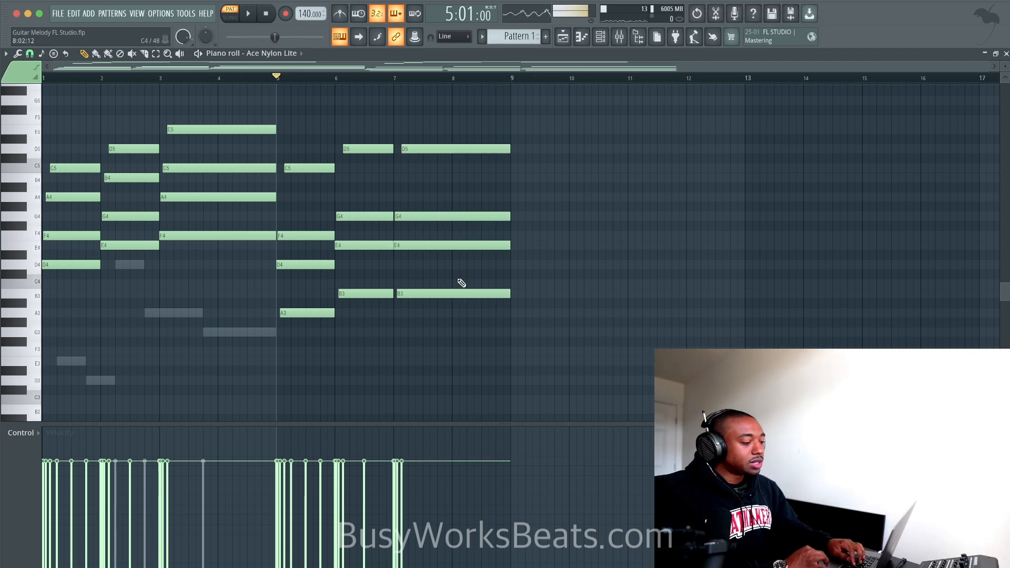
{"action": "left_click_drag", "start_coordinate": [445, 238], "coordinate": [444, 318]}
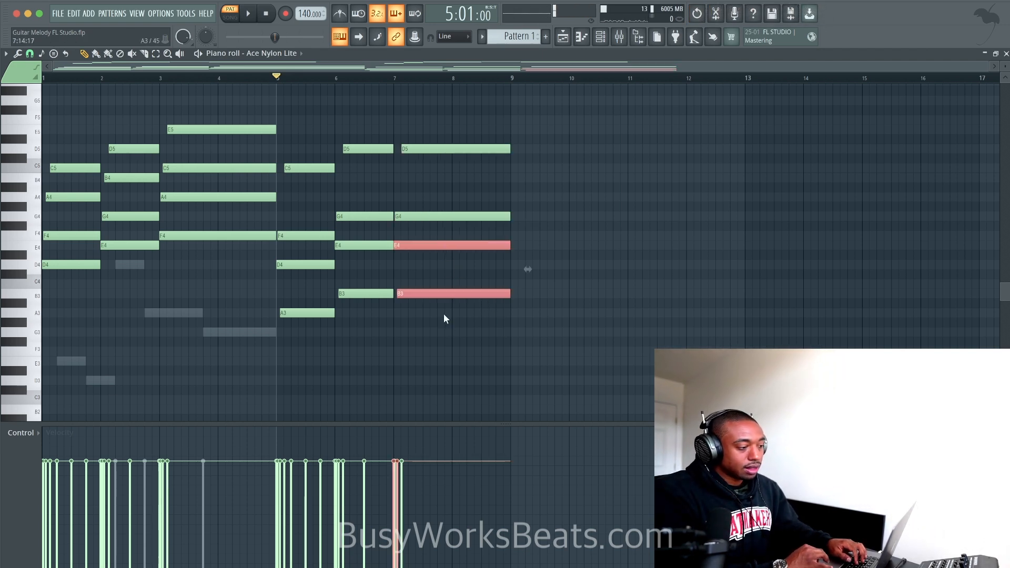
{"action": "key", "text": "shift+Down"}
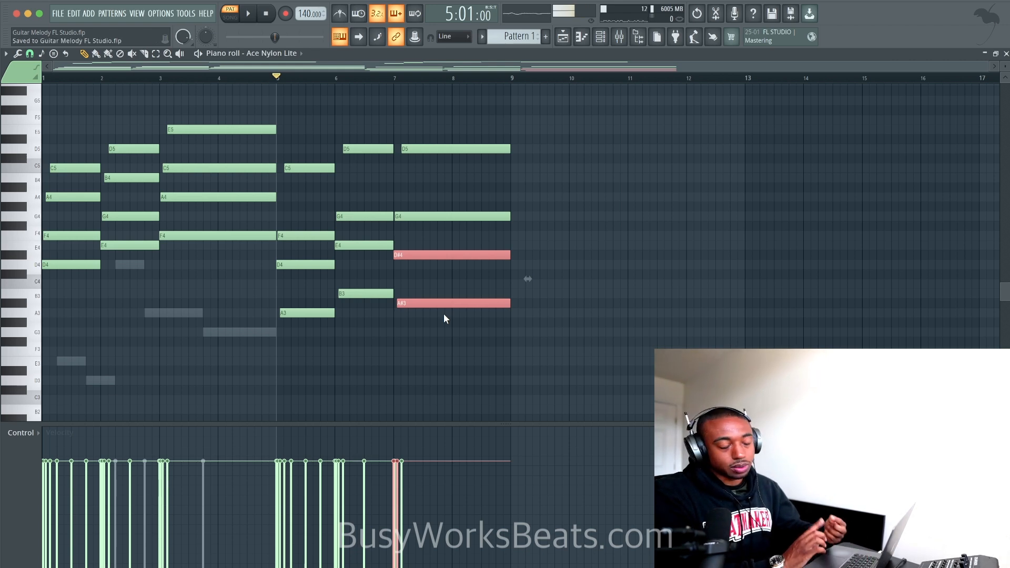
{"action": "key", "text": "space"}
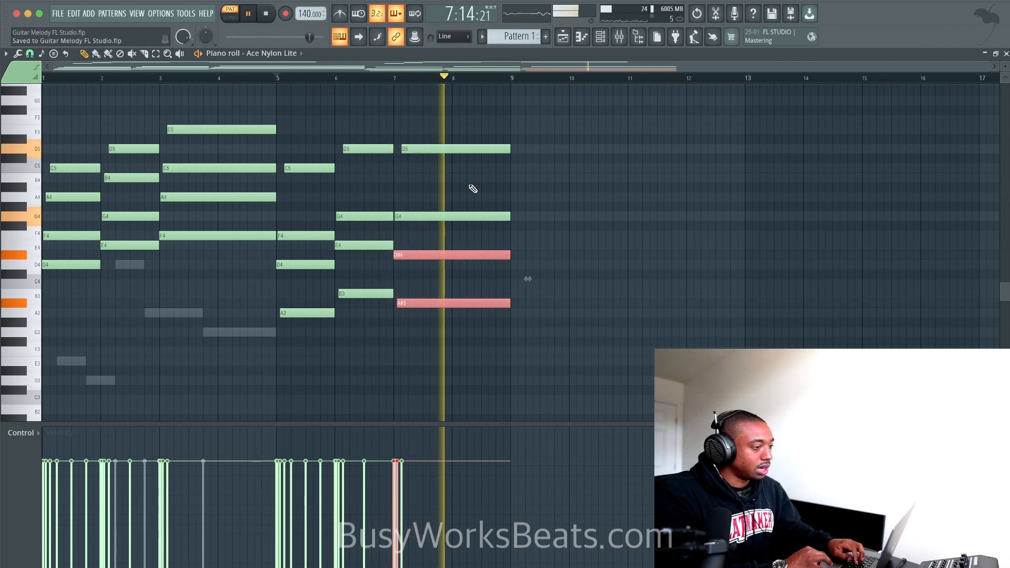
{"action": "key", "text": "space"}
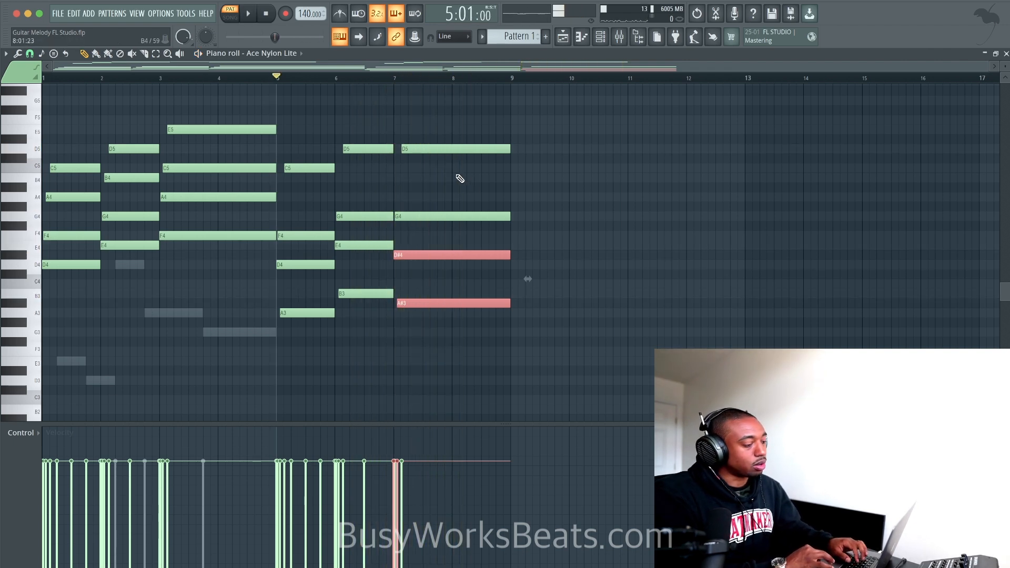
{"action": "key", "text": "space"}
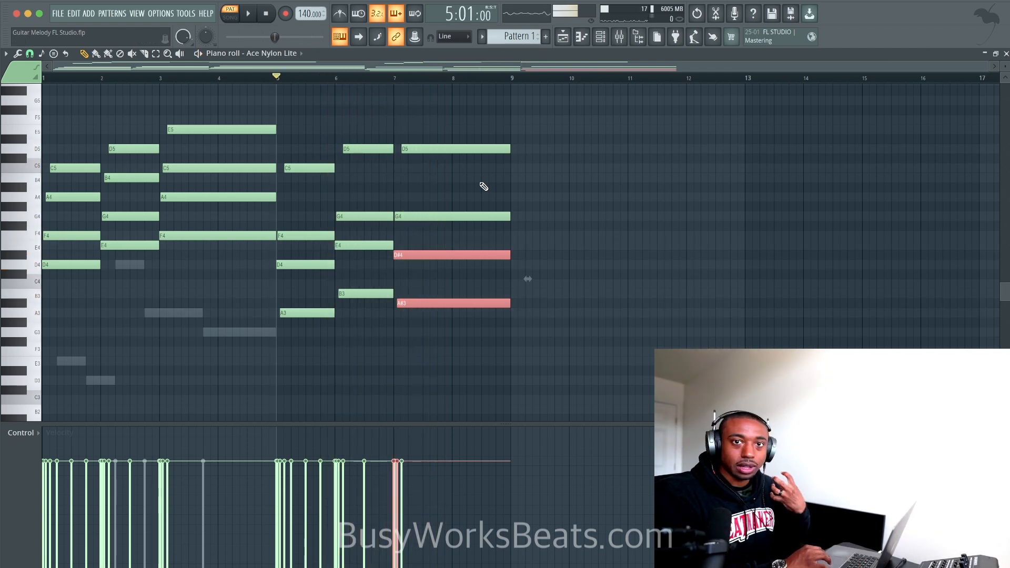
Play Ace Nylon Lite from bar 1, raise the A6 melody note in bar 2 to D7, and listen to the change
{"action": "key", "text": "space"}
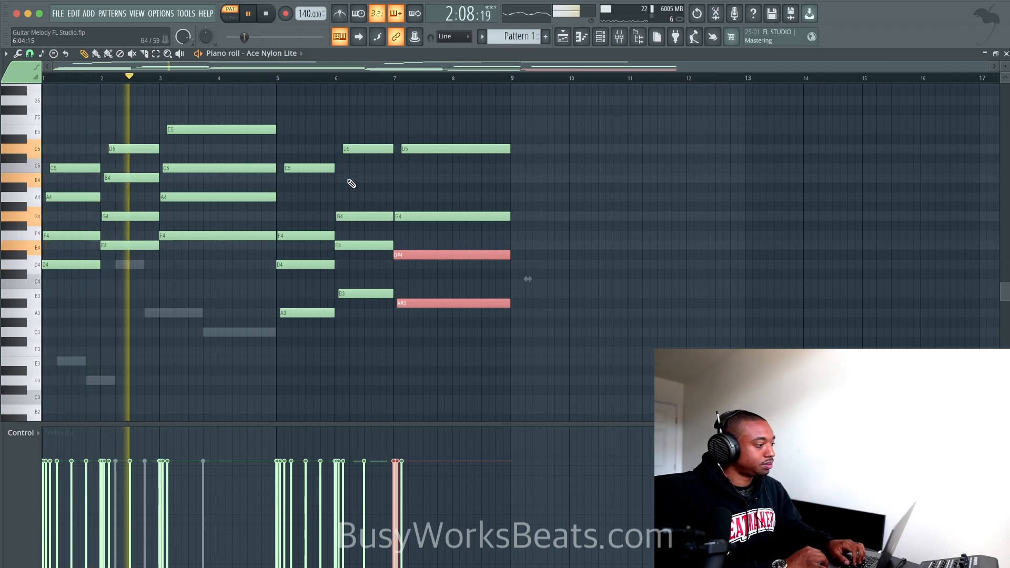
{"action": "scroll", "coordinate": [346, 171], "scroll_direction": "up", "scroll_amount": 2}
{"action": "scroll", "coordinate": [347, 169], "scroll_direction": "up", "scroll_amount": 6}
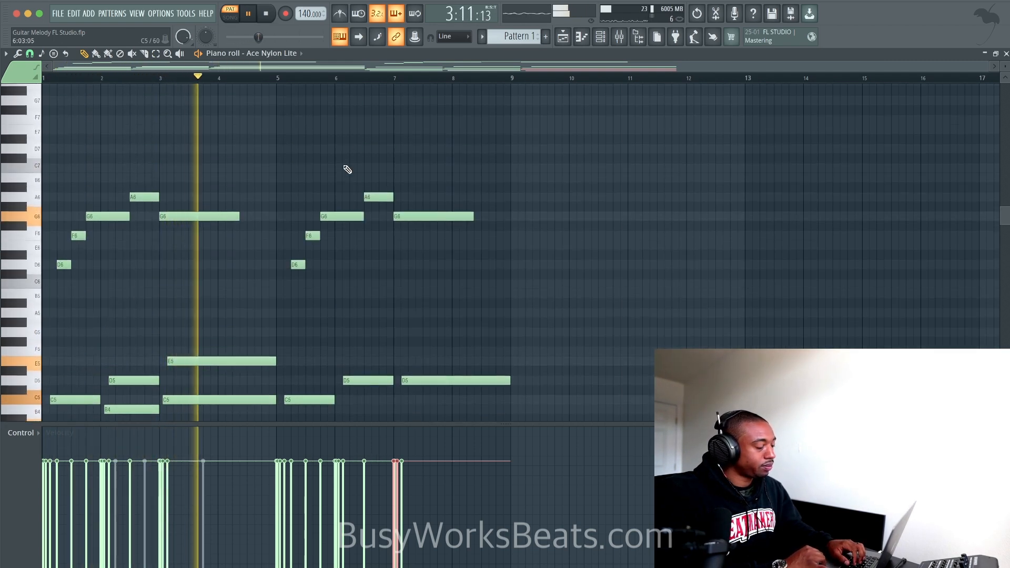
{"action": "key", "text": "space"}
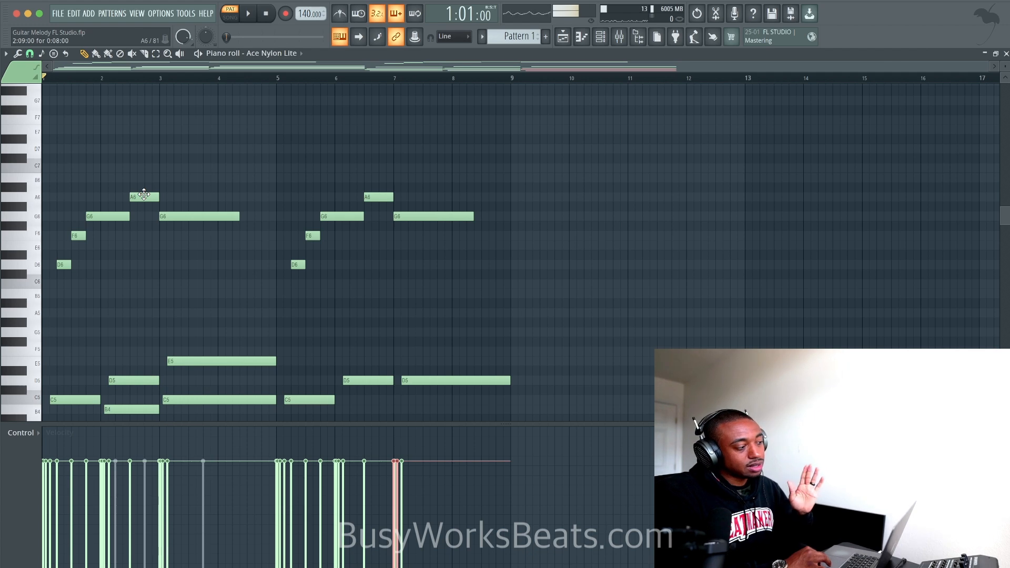
{"action": "left_click_drag", "start_coordinate": [144, 195], "coordinate": [144, 147]}
{"action": "key", "text": "space"}
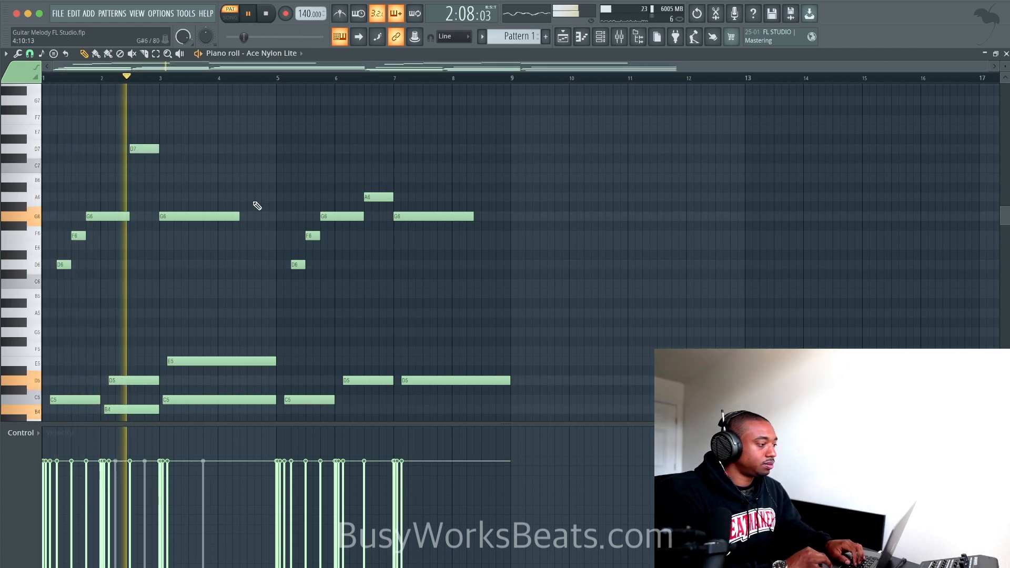
{"action": "key", "text": "space"}
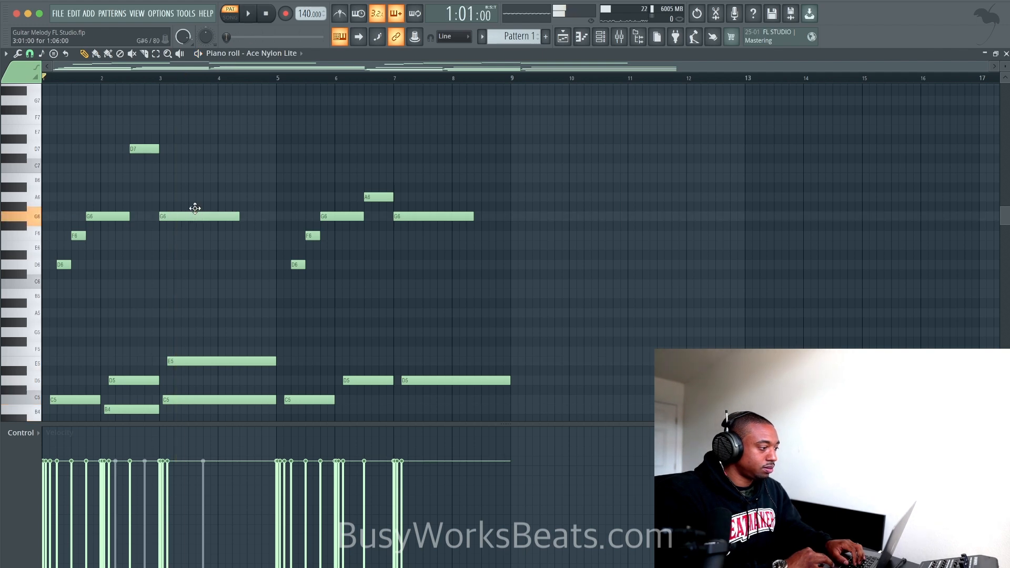
Raise the long G6 melody note at bar 3 to A6 and play the pattern through to bar 7
{"action": "left_click_drag", "start_coordinate": [195, 209], "coordinate": [196, 196]}
{"action": "key", "text": "space"}
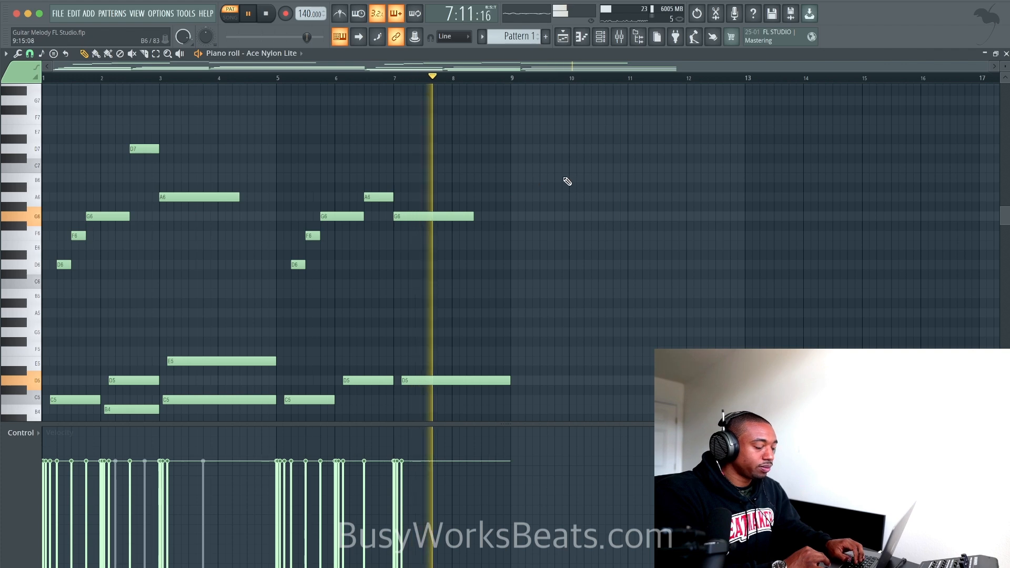
{"action": "key", "text": "space"}
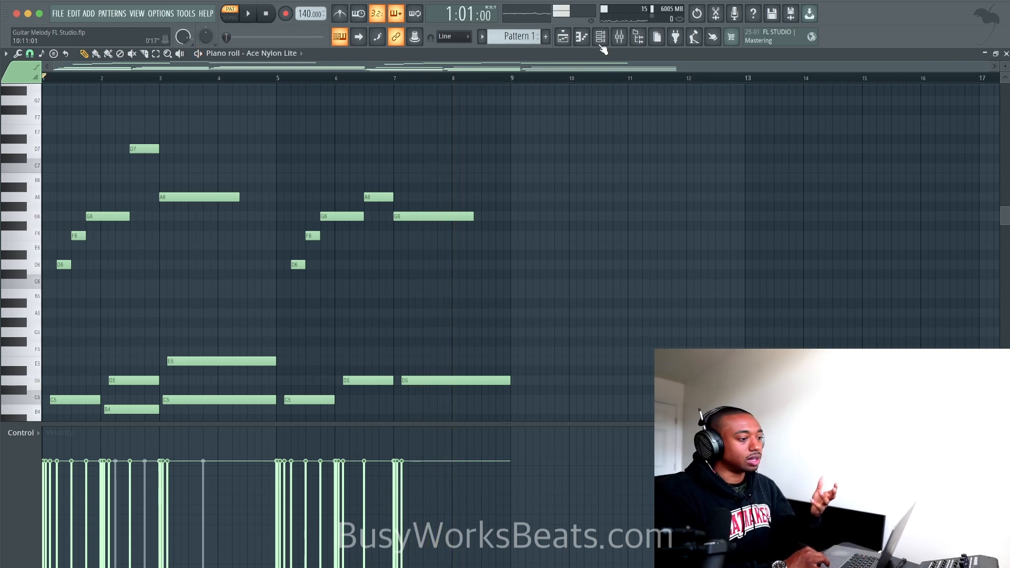
Duplicate the five Ace Nylon MK I notes from bars 1 to 4 into bars 5 to 8 and save the project
{"action": "left_click", "coordinate": [601, 38]}
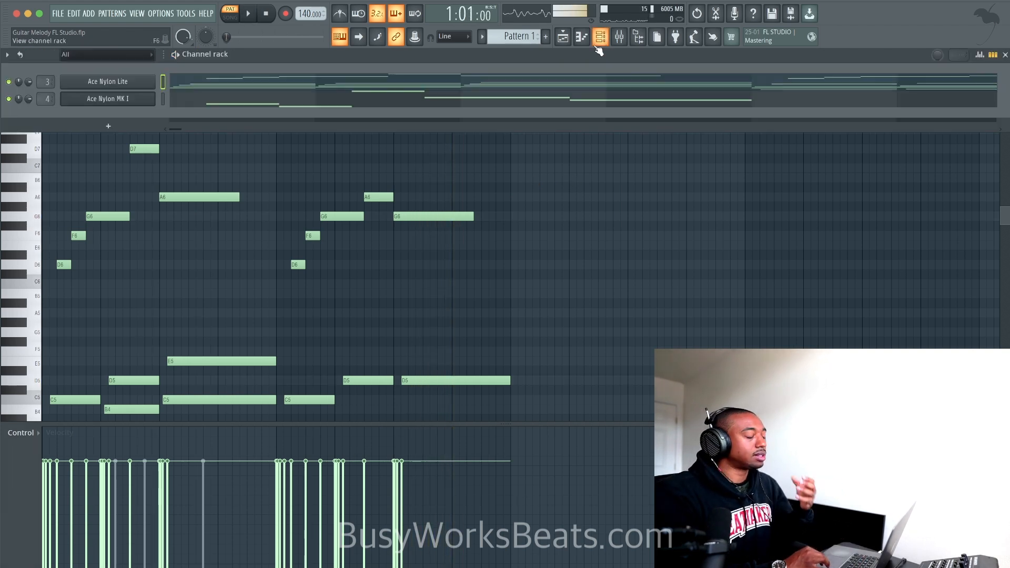
{"action": "left_click", "coordinate": [411, 103]}
{"action": "scroll", "coordinate": [377, 156], "scroll_direction": "down", "scroll_amount": 1}
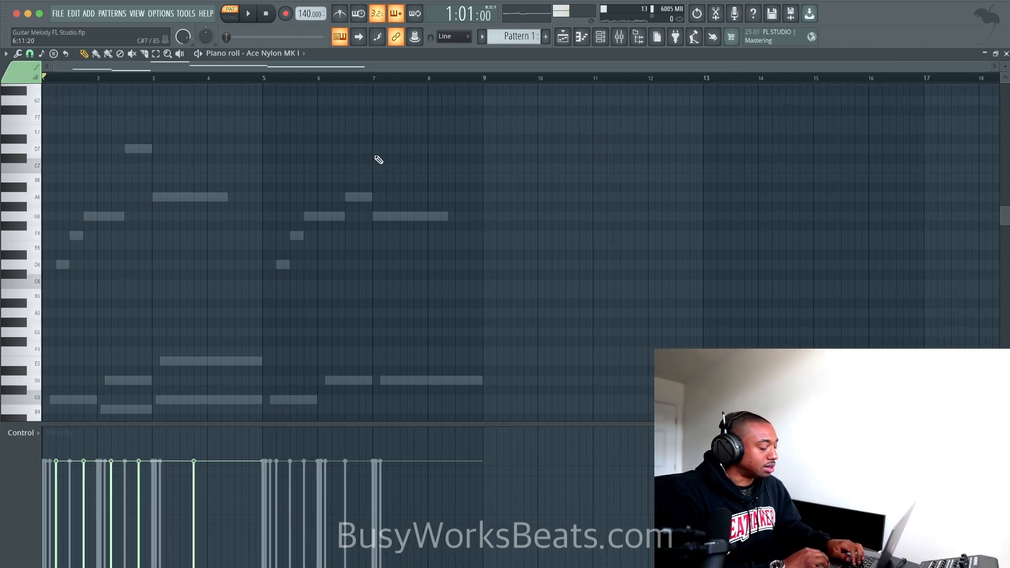
{"action": "scroll", "coordinate": [377, 158], "scroll_direction": "down", "scroll_amount": 9}
{"action": "left_click_drag", "start_coordinate": [333, 104], "coordinate": [140, 241]}
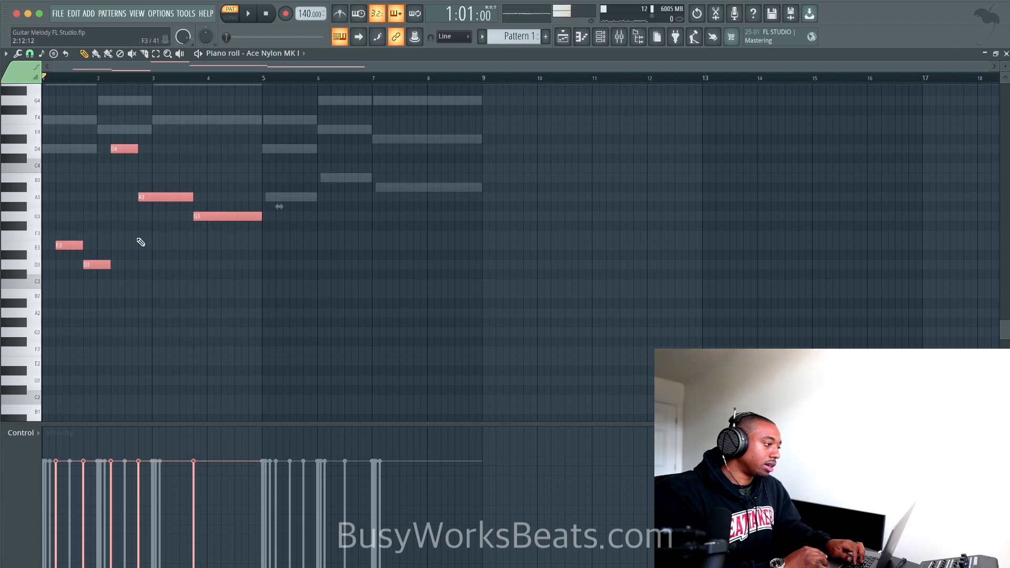
{"action": "scroll", "coordinate": [140, 241], "scroll_direction": "up", "scroll_amount": 2}
{"action": "scroll", "coordinate": [141, 242], "scroll_direction": "up", "scroll_amount": 3}
{"action": "scroll", "coordinate": [140, 242], "scroll_direction": "left", "scroll_amount": 1}
{"action": "scroll", "coordinate": [141, 242], "scroll_direction": "down", "scroll_amount": 1}
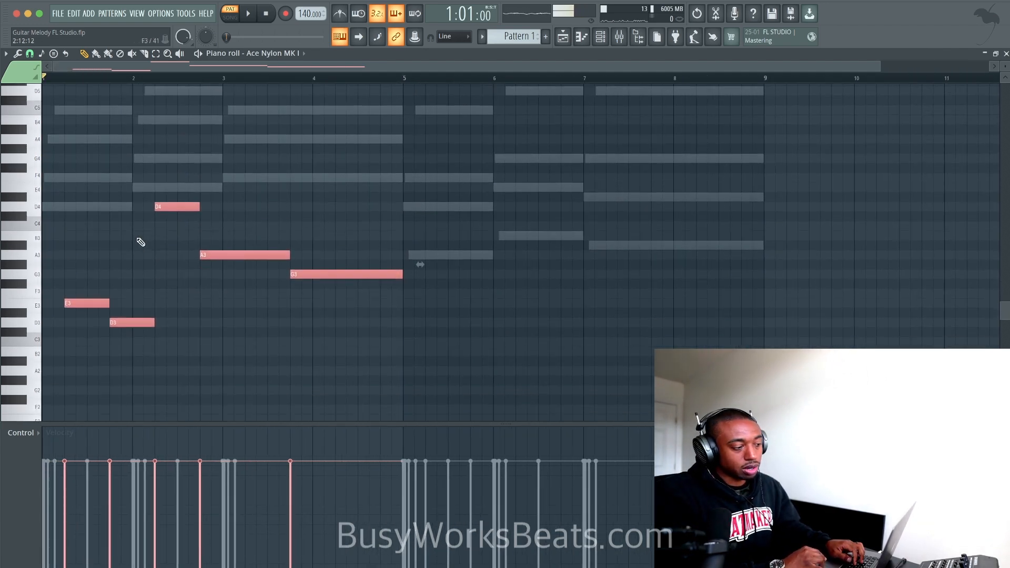
{"action": "scroll", "coordinate": [140, 242], "scroll_direction": "up", "scroll_amount": 1}
{"action": "scroll", "coordinate": [140, 242], "scroll_direction": "down", "scroll_amount": 2}
{"action": "scroll", "coordinate": [164, 247], "scroll_direction": "down", "scroll_amount": 1}
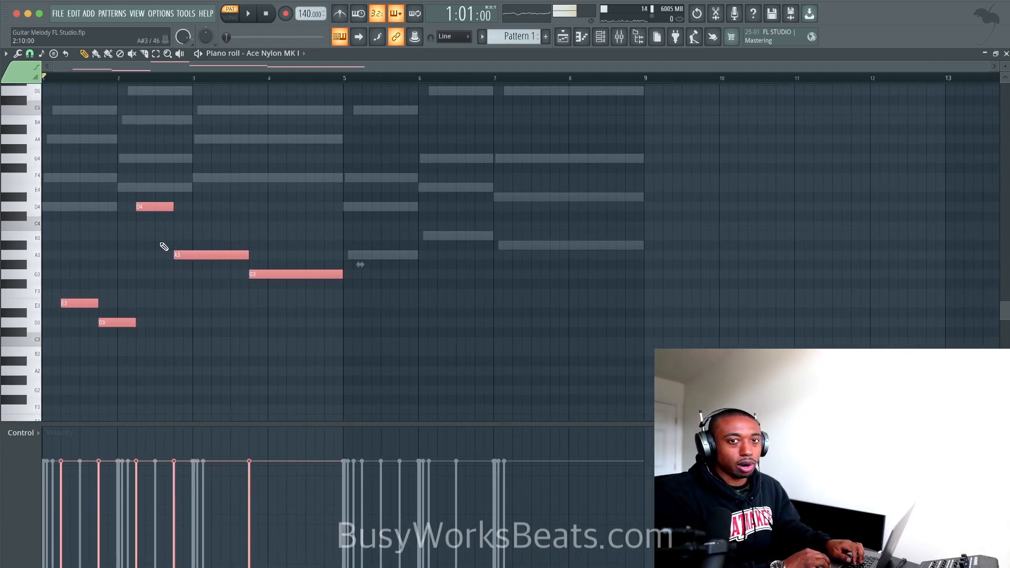
{"action": "scroll", "coordinate": [164, 247], "scroll_direction": "down", "scroll_amount": 1}
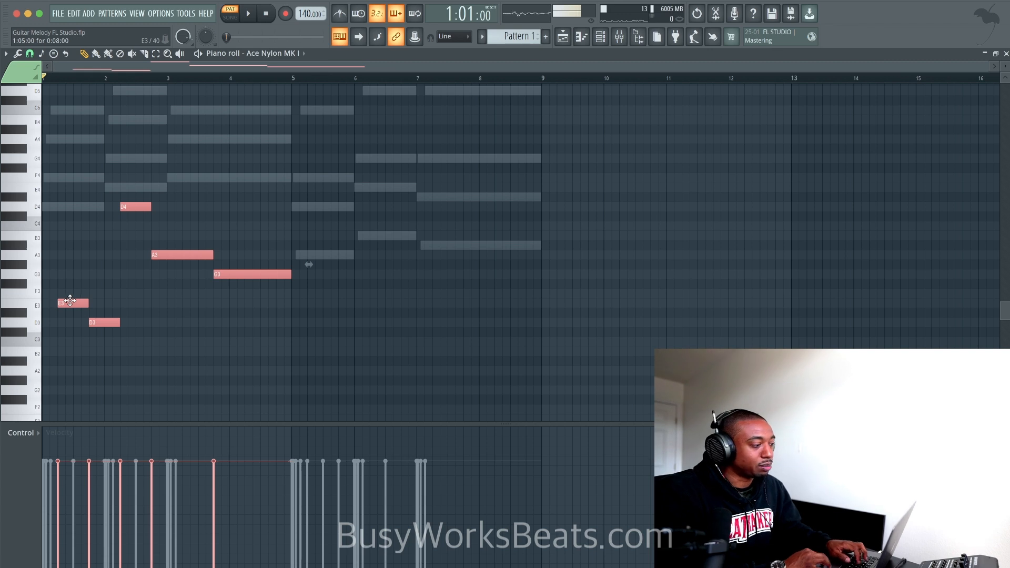
{"action": "left_click_drag", "start_coordinate": [70, 301], "coordinate": [322, 298]}
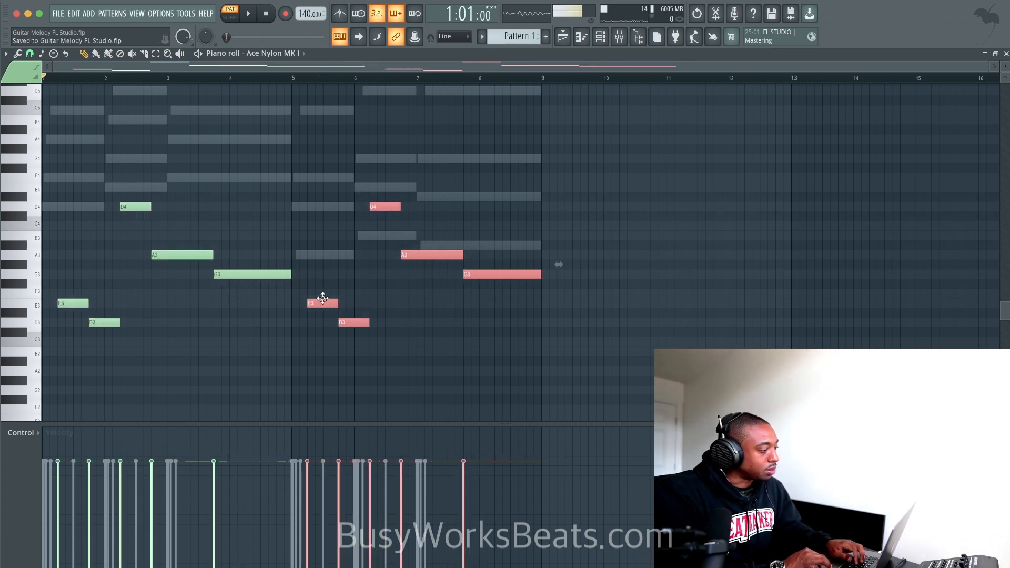
{"action": "key", "text": "ctrl+d"}
{"action": "key", "text": "ctrl+s"}
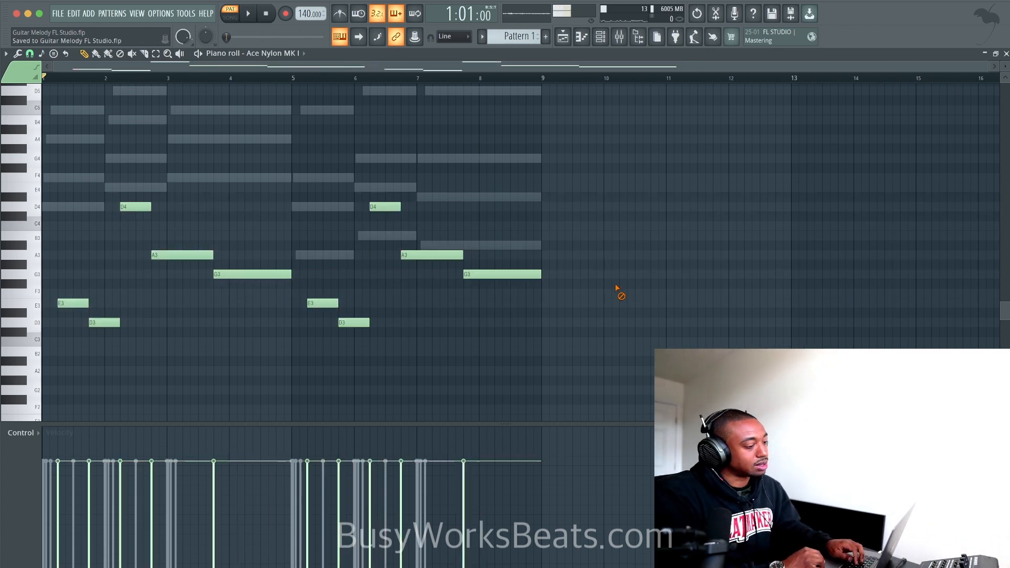
Play back the extended pattern briefly and place Pattern 1 at bar 1 of Track 1 in the playlist
{"action": "key", "text": "space"}
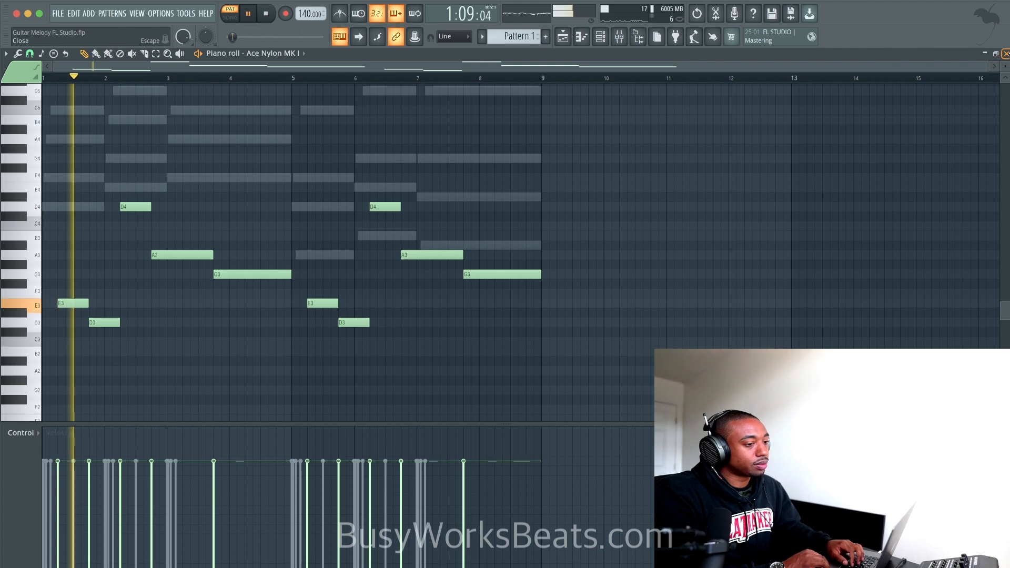
{"action": "left_click", "coordinate": [1005, 54]}
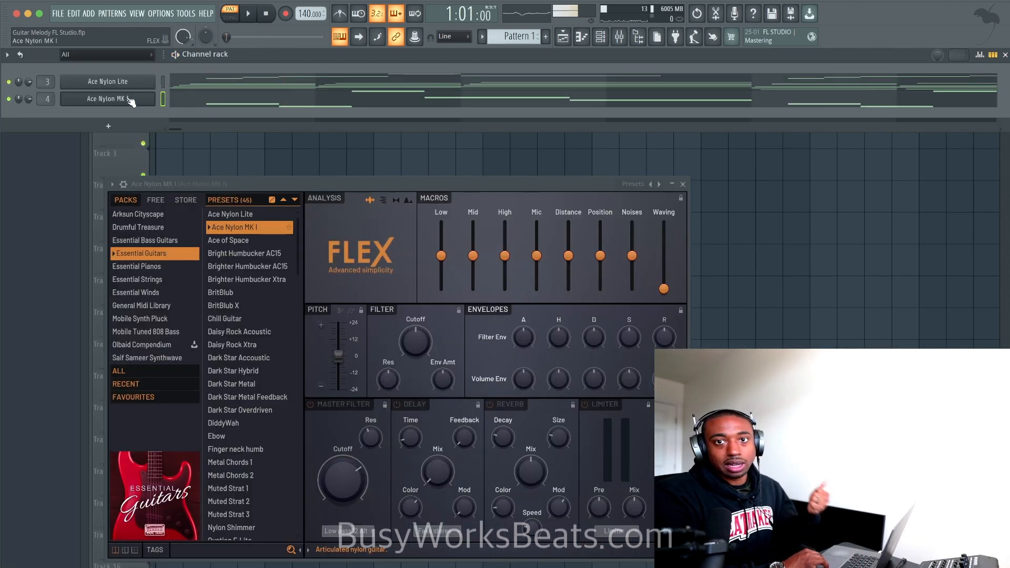
{"action": "key", "text": "F5"}
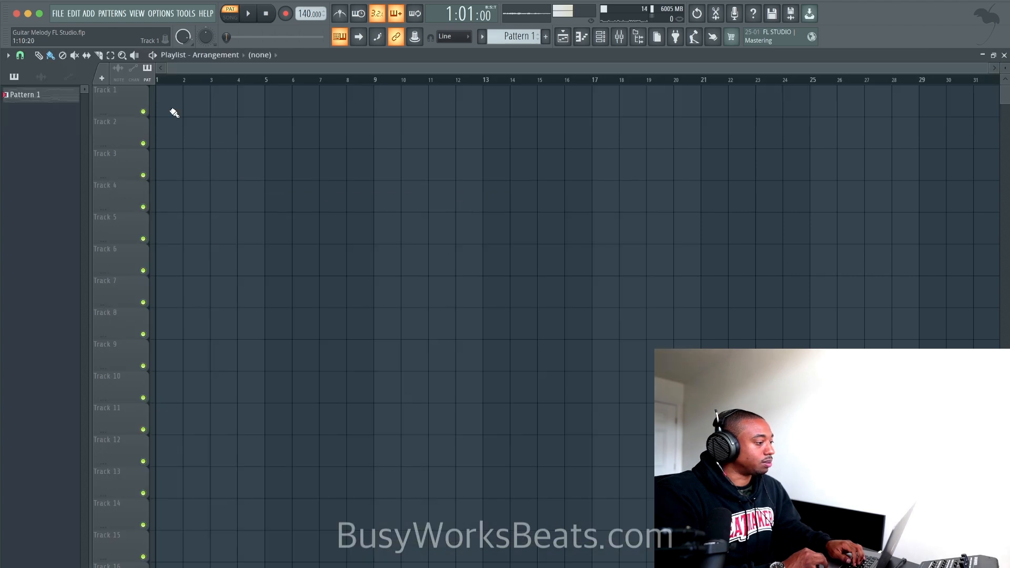
{"action": "left_click", "coordinate": [171, 108]}
Raise the last G3 note of Ace Nylon MK I in bar 7 to A#3 and listen to the phrase from bar 6
{"action": "left_click", "coordinate": [605, 40]}
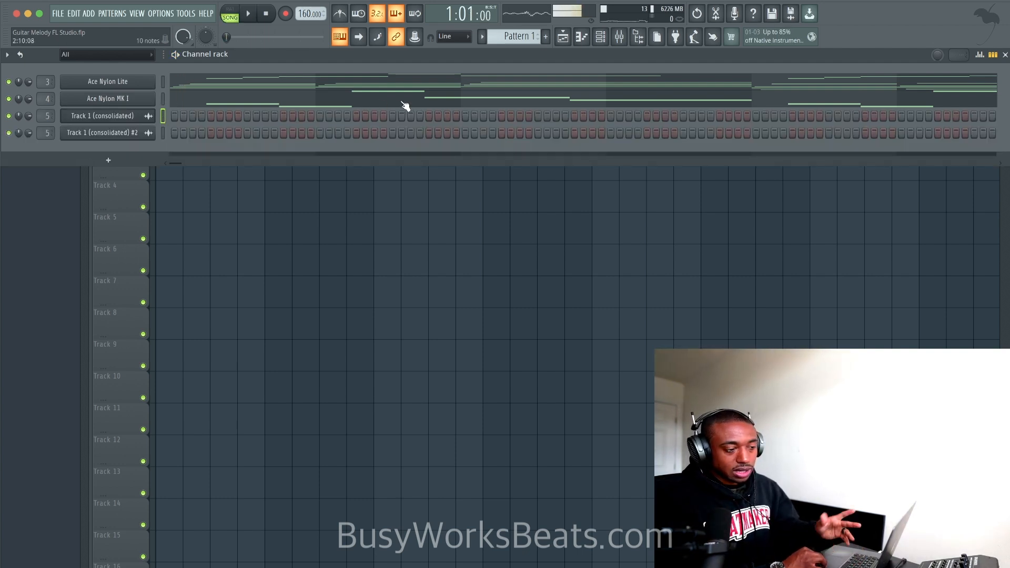
{"action": "left_click", "coordinate": [403, 104]}
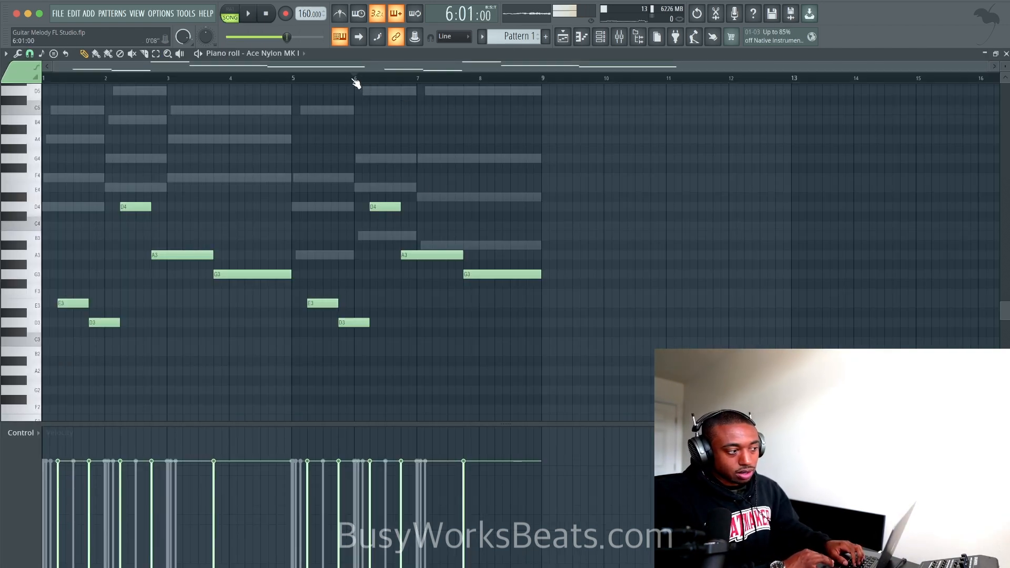
{"action": "key", "text": "space"}
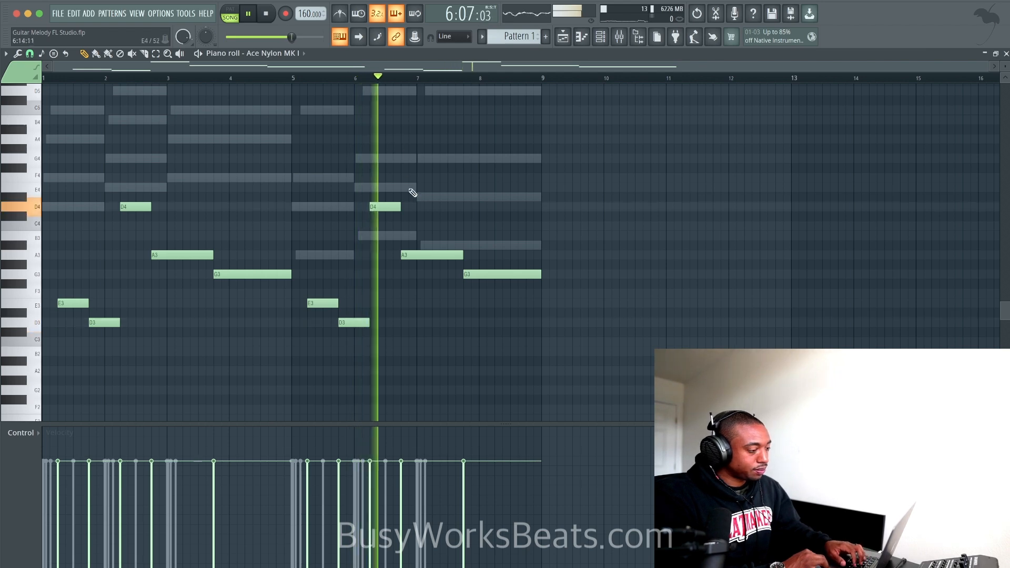
{"action": "key", "text": "space"}
{"action": "left_click_drag", "start_coordinate": [476, 273], "coordinate": [484, 243]}
{"action": "key", "text": "space"}
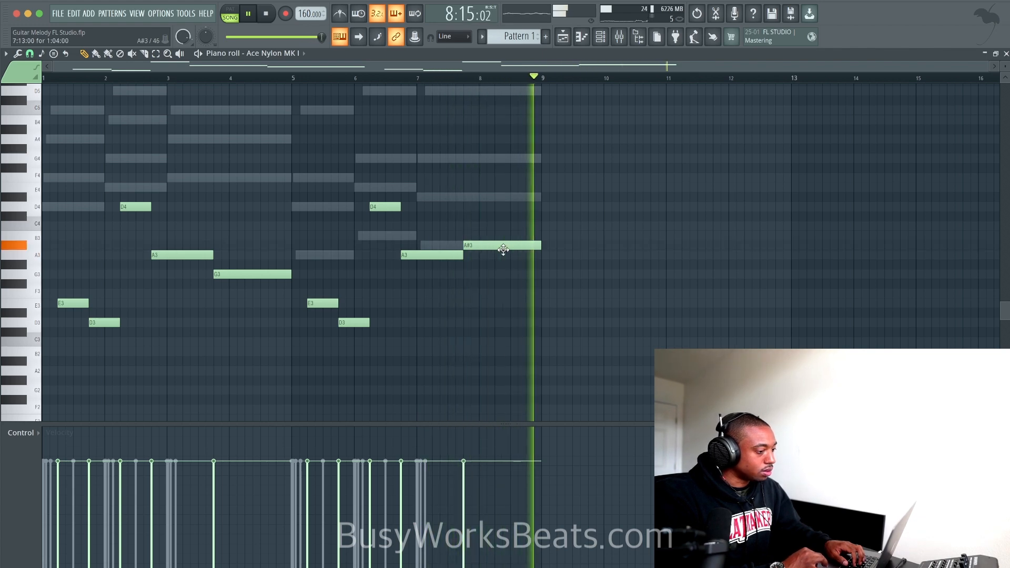
{"action": "key", "text": "space"}
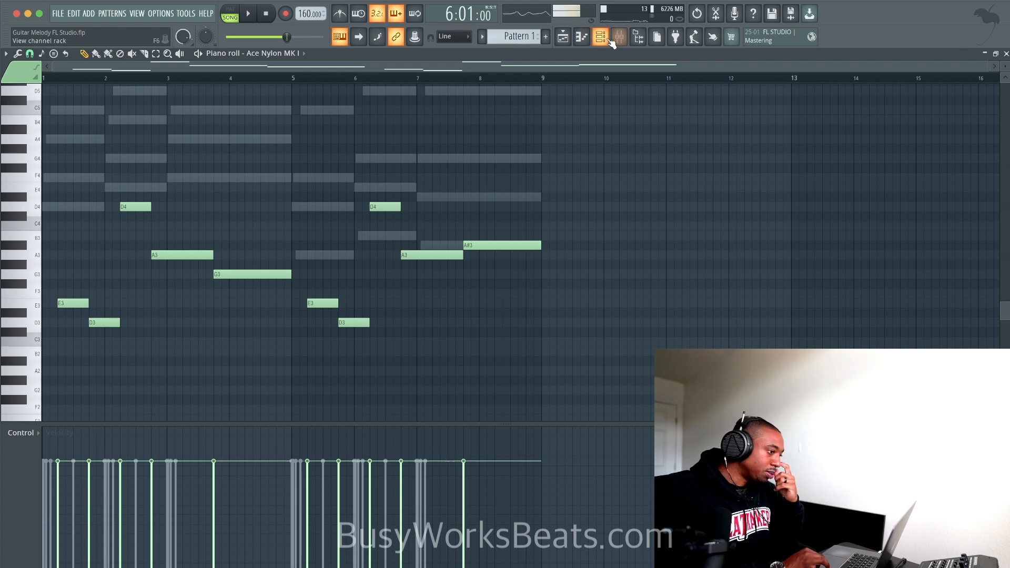
Add a B2 note at 1:07:00 in bar 1, make it a slide note, and shorten it to 0:06:00
{"action": "right_click", "coordinate": [246, 243]}
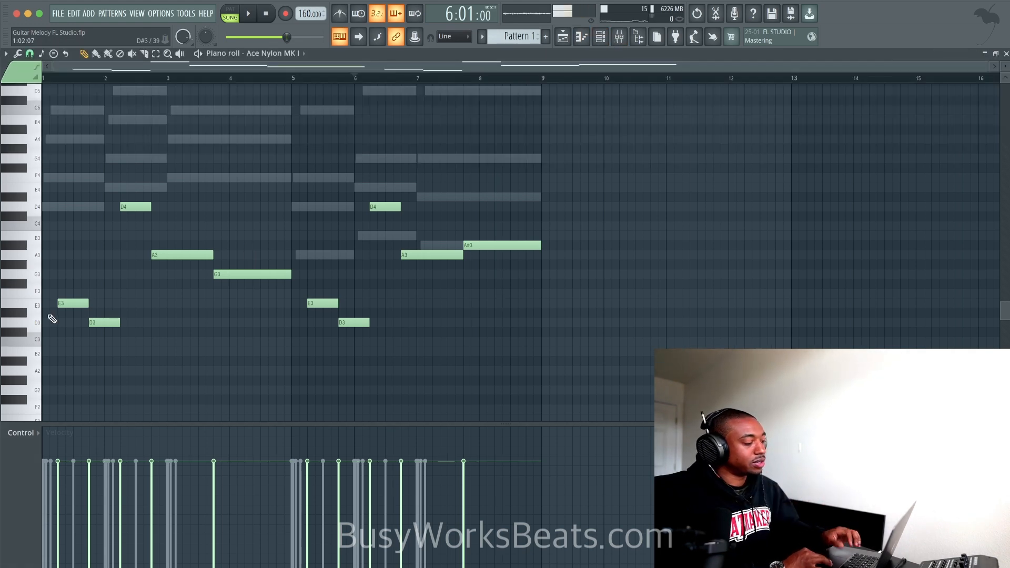
{"action": "left_click", "coordinate": [72, 357]}
{"action": "double_click", "coordinate": [76, 353]}
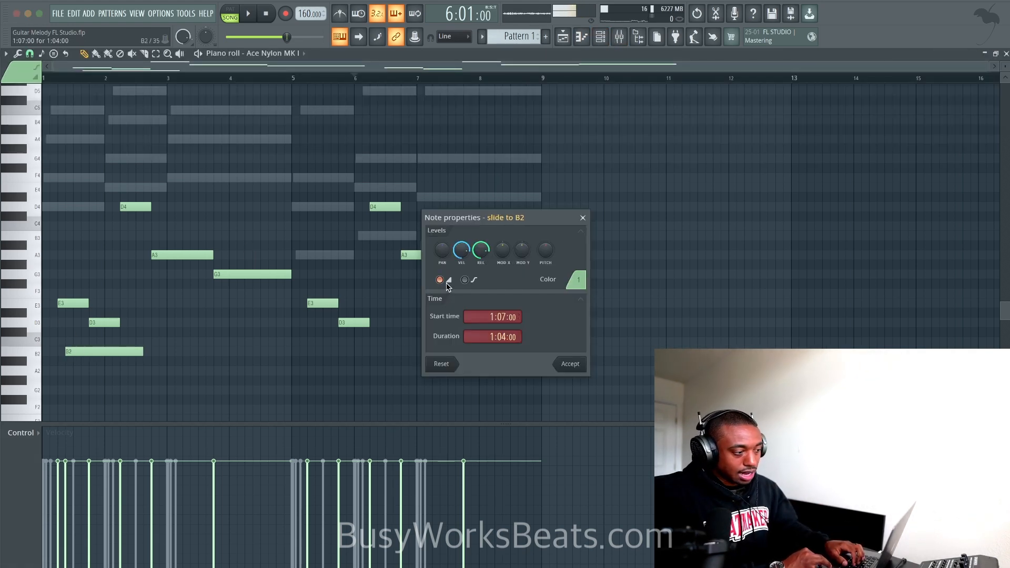
{"action": "left_click", "coordinate": [570, 363]}
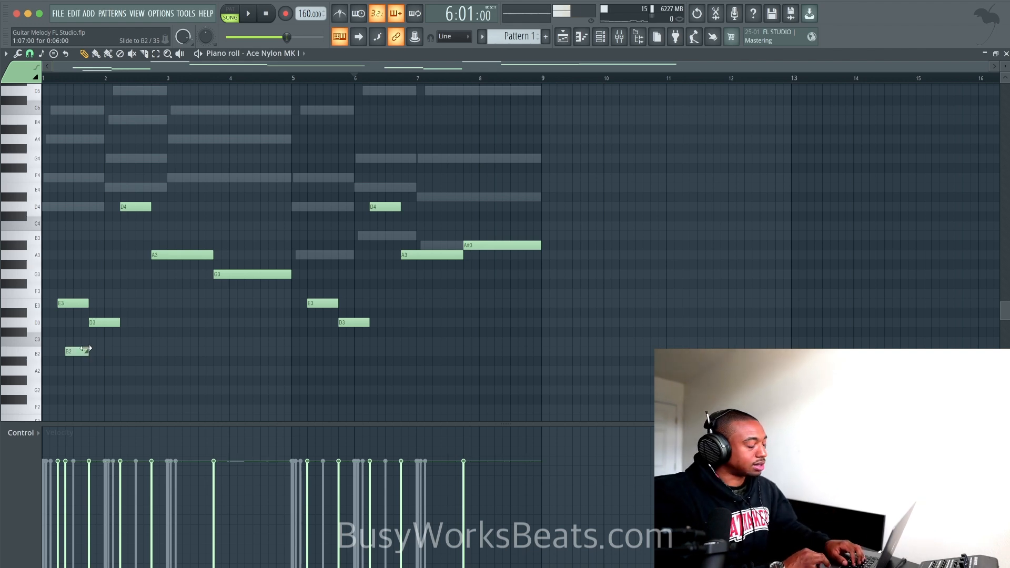
Play from bar 1 to hear the B2 slide, and adjust it to start at 1:09:00 with a length of 0:04:00
{"action": "key", "text": "space"}
{"action": "key", "text": "space"}
{"action": "left_click", "coordinate": [267, 15]}
{"action": "key", "text": "space"}
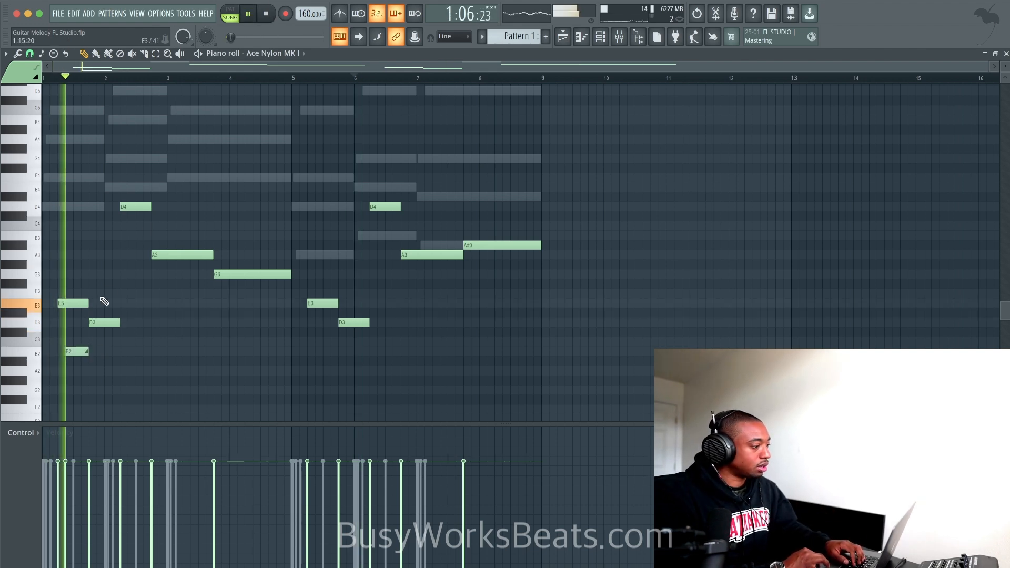
{"action": "key", "text": "space"}
{"action": "key", "text": "space"}
{"action": "left_click_drag", "start_coordinate": [82, 351], "coordinate": [82, 351]}
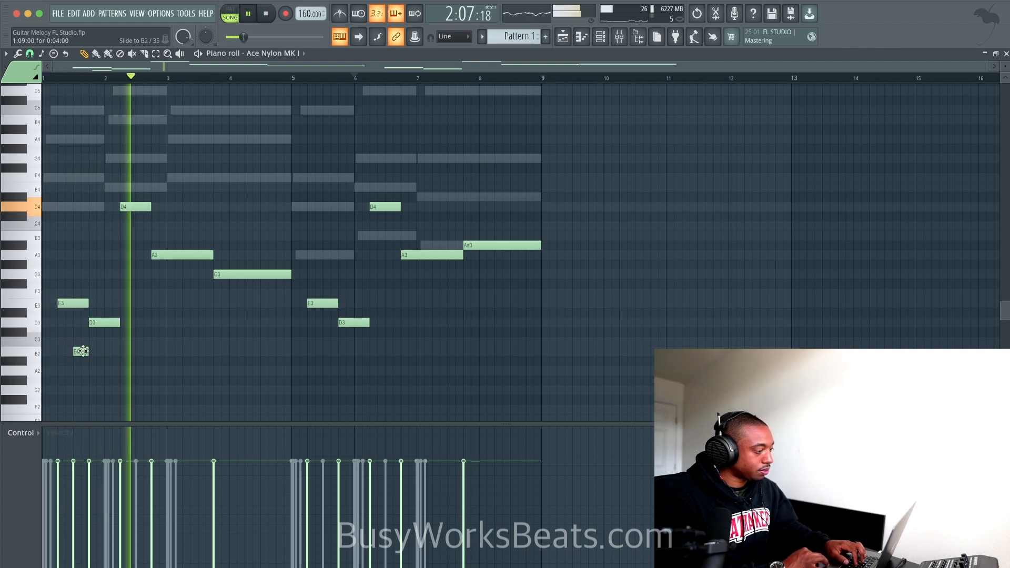
Add matching slide notes at B2 in bar 5 and at E3 in bar 7, ending the latter where A#3 starts
{"action": "left_click", "coordinate": [329, 351]}
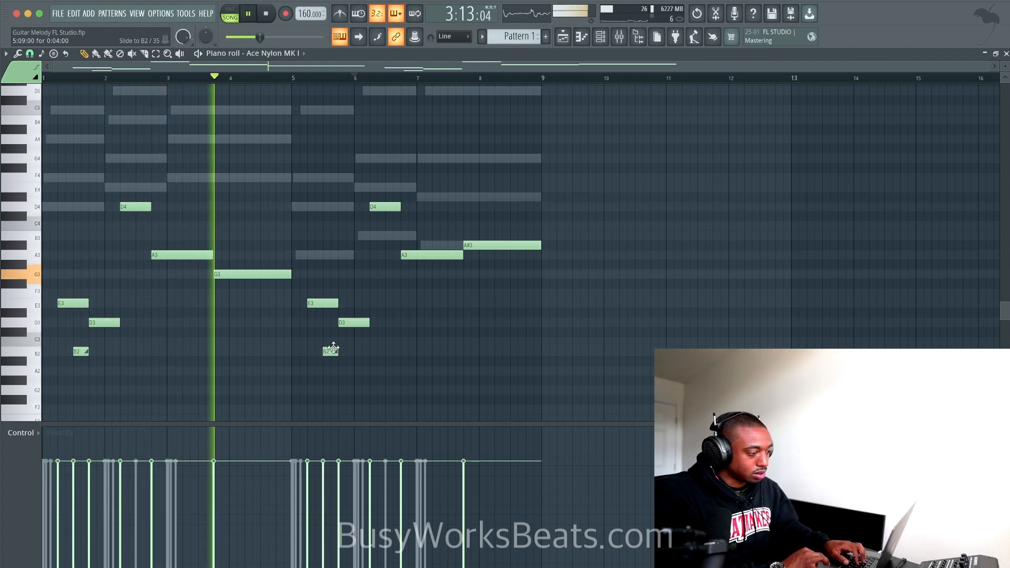
{"action": "left_click", "coordinate": [440, 302]}
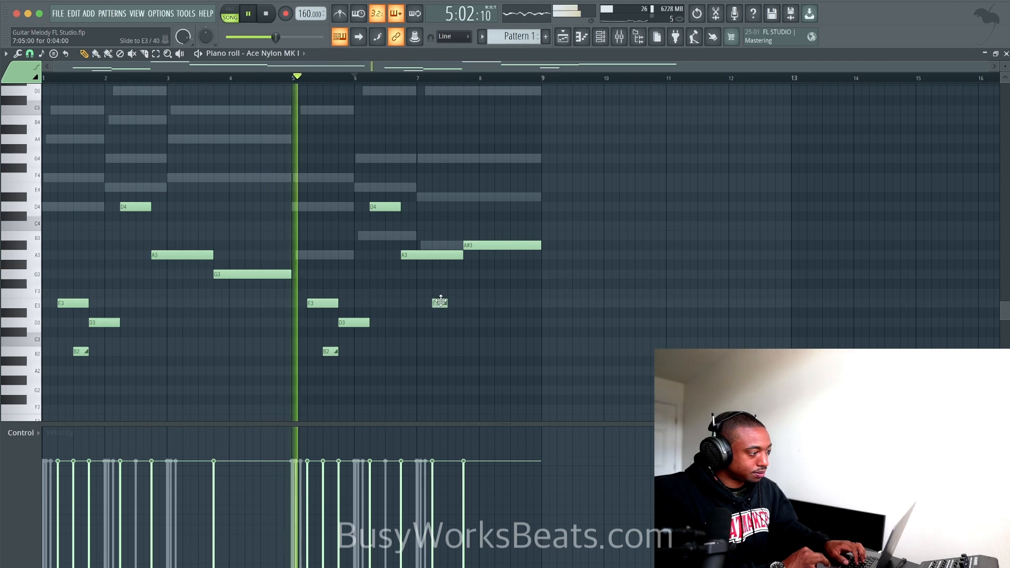
{"action": "left_click_drag", "start_coordinate": [440, 302], "coordinate": [455, 301]}
{"action": "key", "text": "space"}
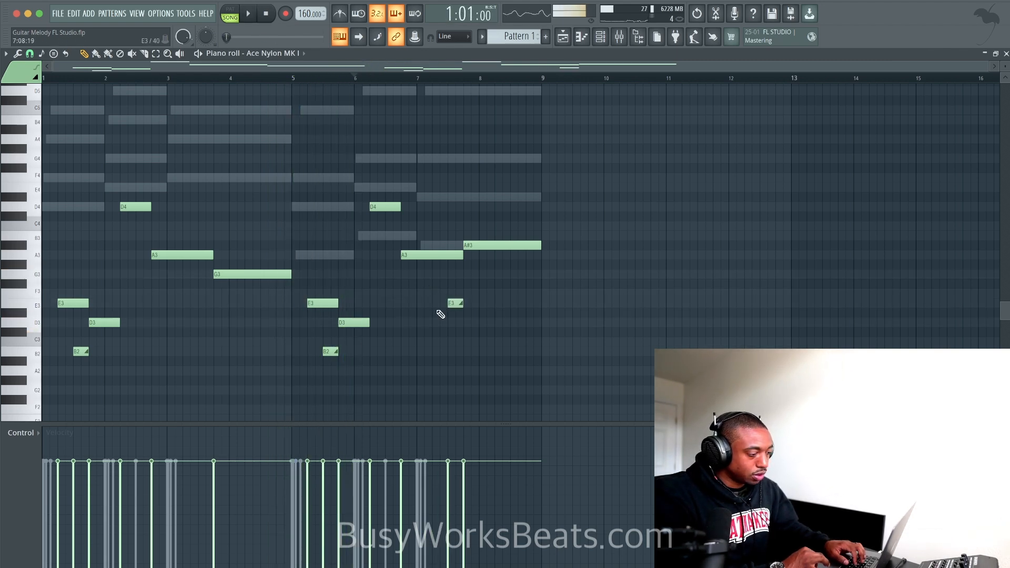
Play the pattern from bar 1 to bar 8 to check the slides, and open Ace Nylon Lite in the piano roll
{"action": "left_click_drag", "start_coordinate": [334, 362], "coordinate": [334, 365]}
{"action": "right_click", "coordinate": [335, 365]}
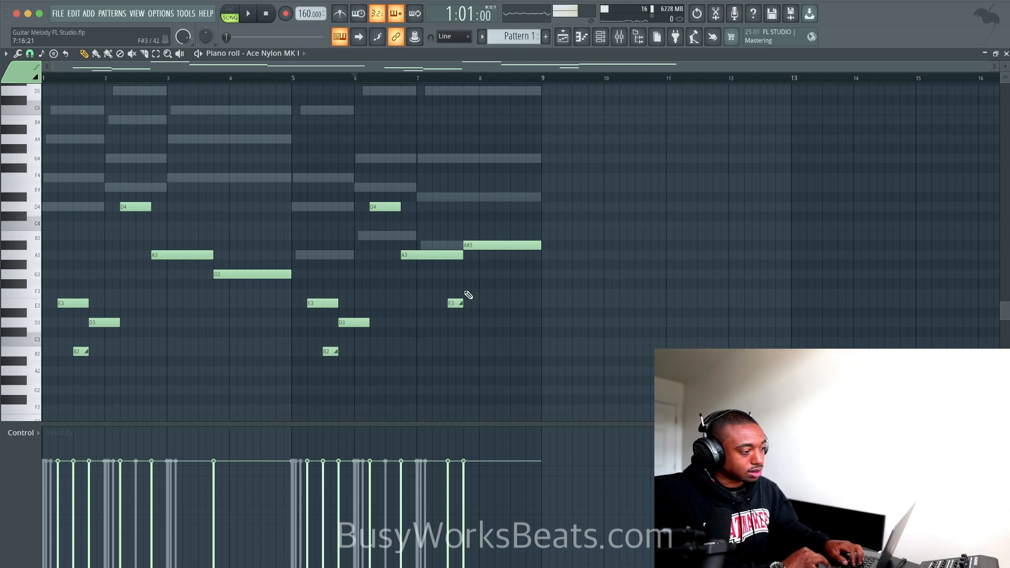
{"action": "key", "text": "space"}
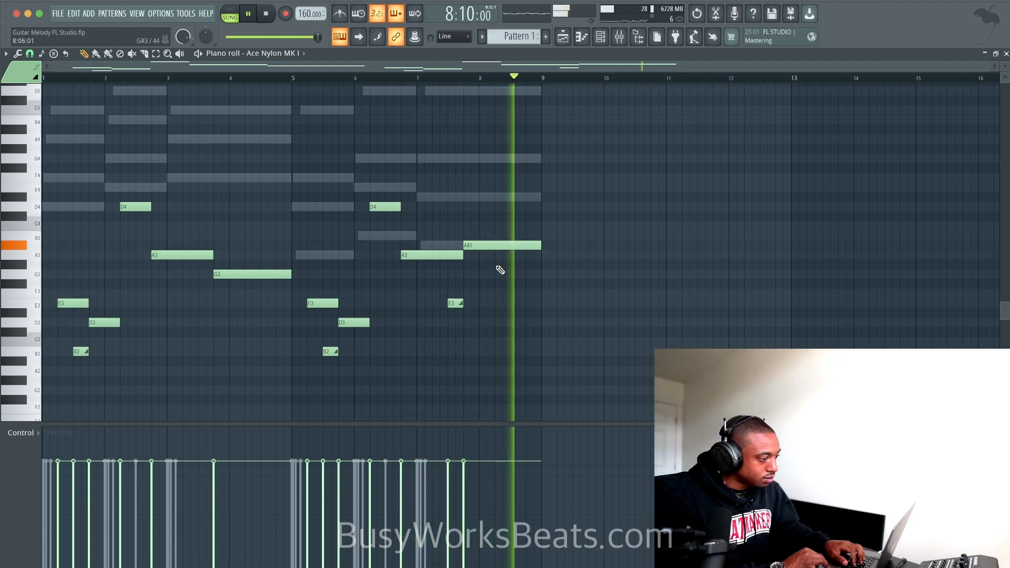
{"action": "key", "text": "space"}
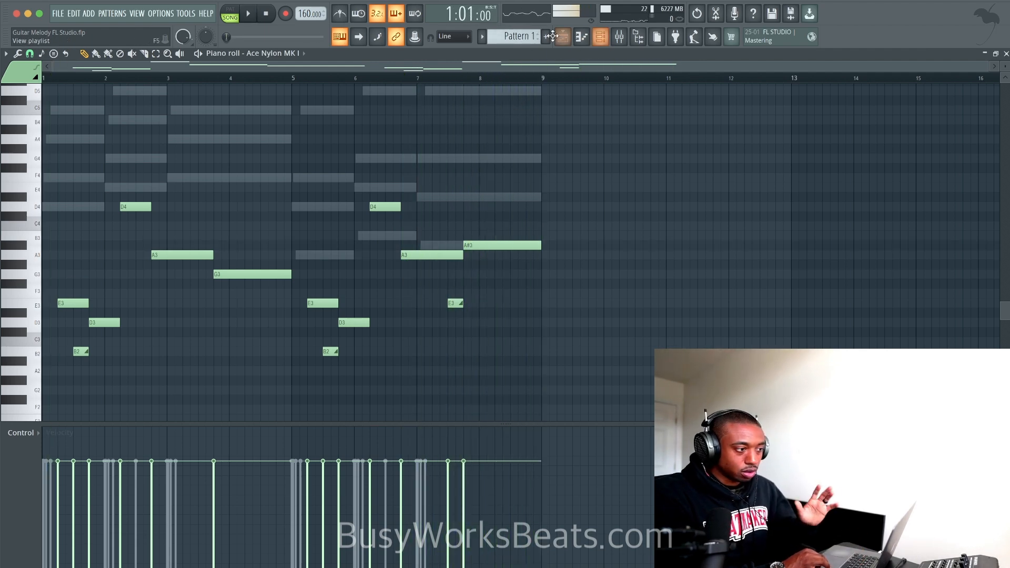
{"action": "left_click", "coordinate": [601, 36]}
{"action": "left_click", "coordinate": [225, 82]}
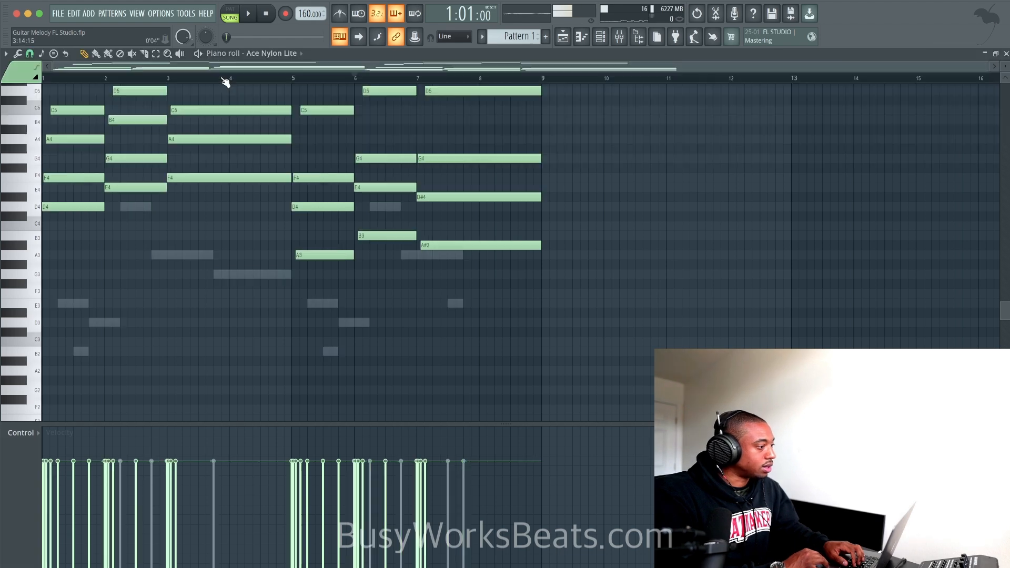
Try an F#5 slide note at the end of the first Ace Nylon Lite chord and listen to it
{"action": "scroll", "coordinate": [221, 176], "scroll_direction": "up", "scroll_amount": 5}
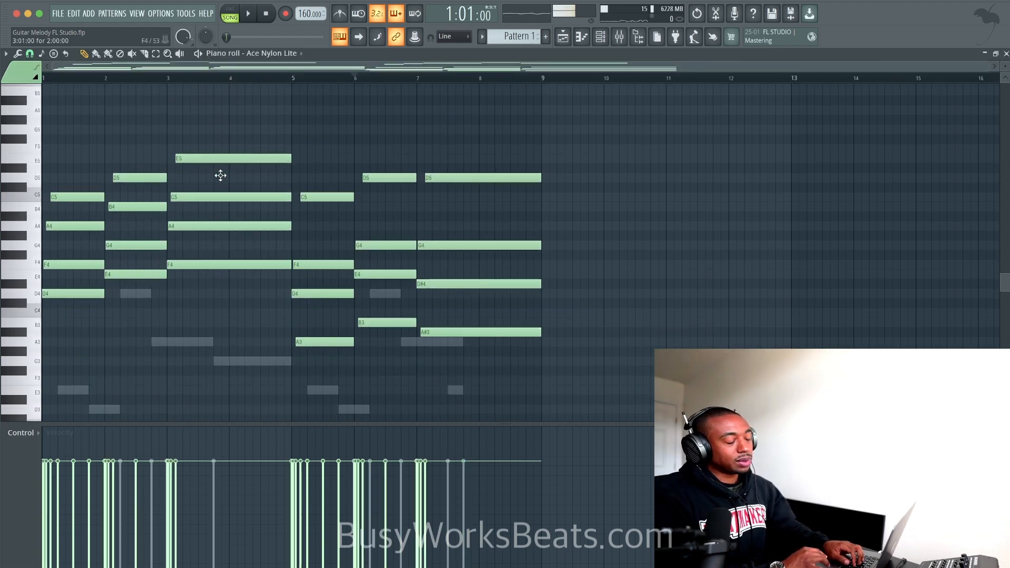
{"action": "scroll", "coordinate": [220, 176], "scroll_direction": "up", "scroll_amount": 6}
{"action": "scroll", "coordinate": [341, 146], "scroll_direction": "down", "scroll_amount": 5}
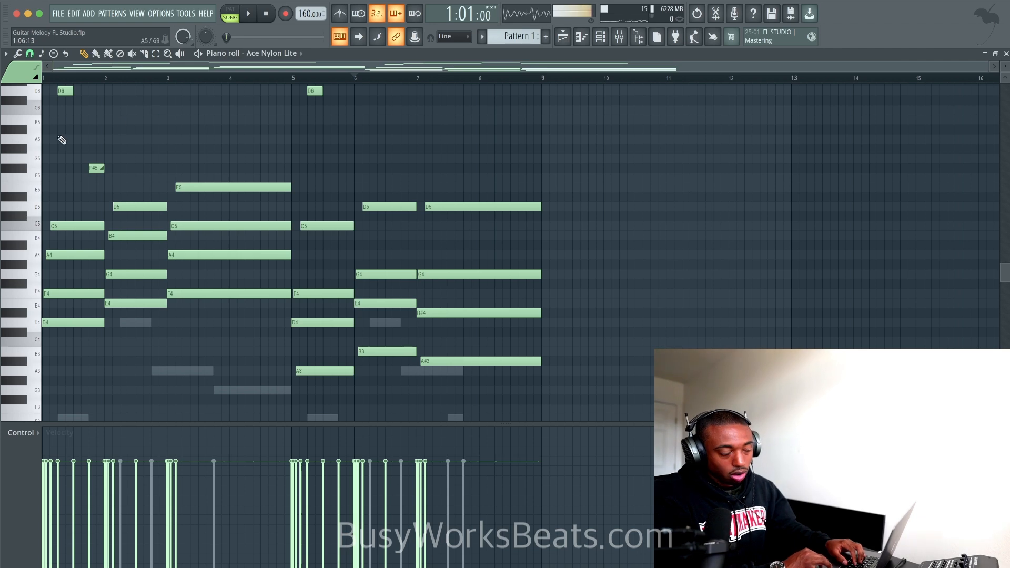
{"action": "key", "text": "space"}
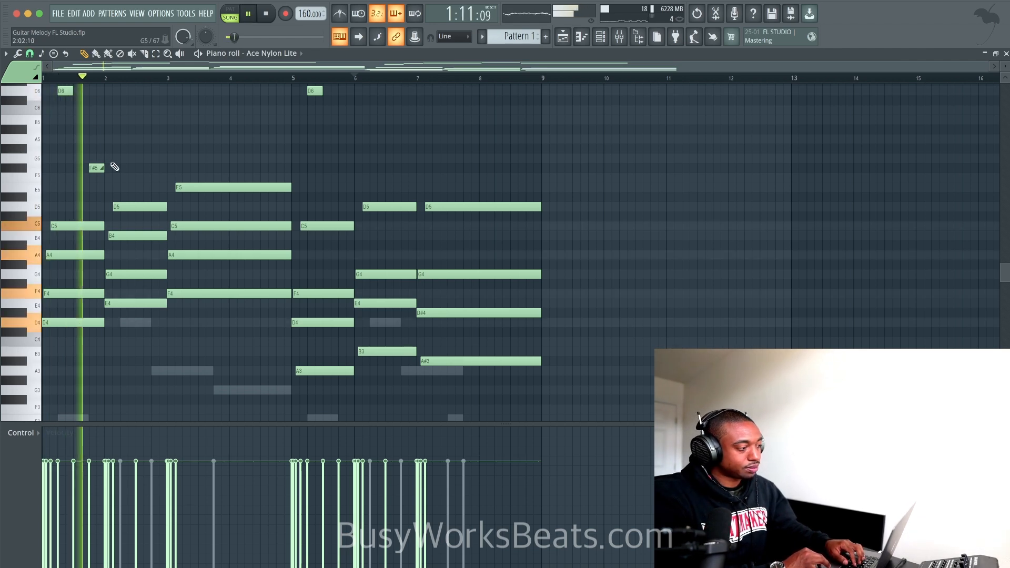
{"action": "key", "text": "space"}
{"action": "key", "text": "space"}
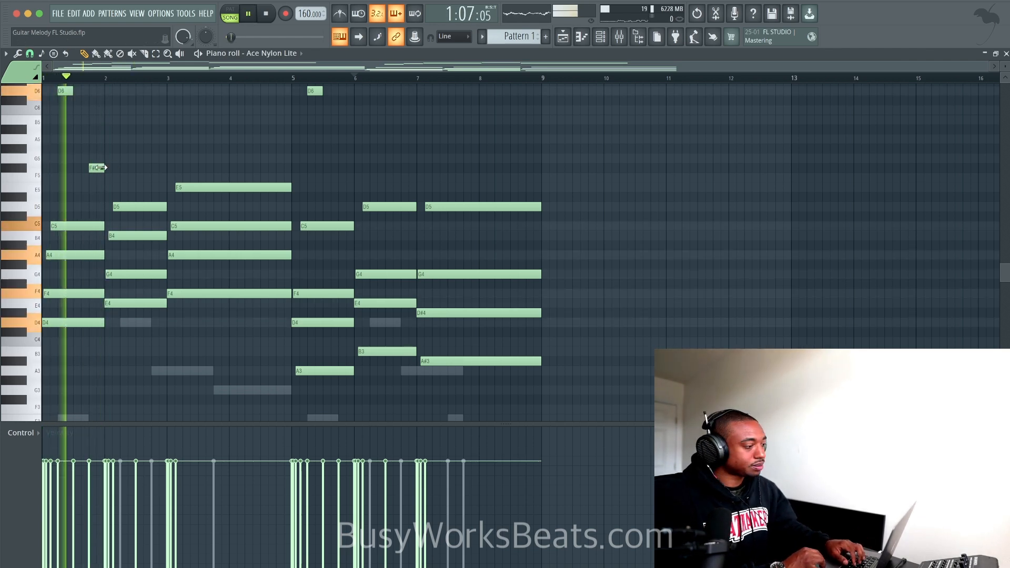
{"action": "key", "text": "space"}
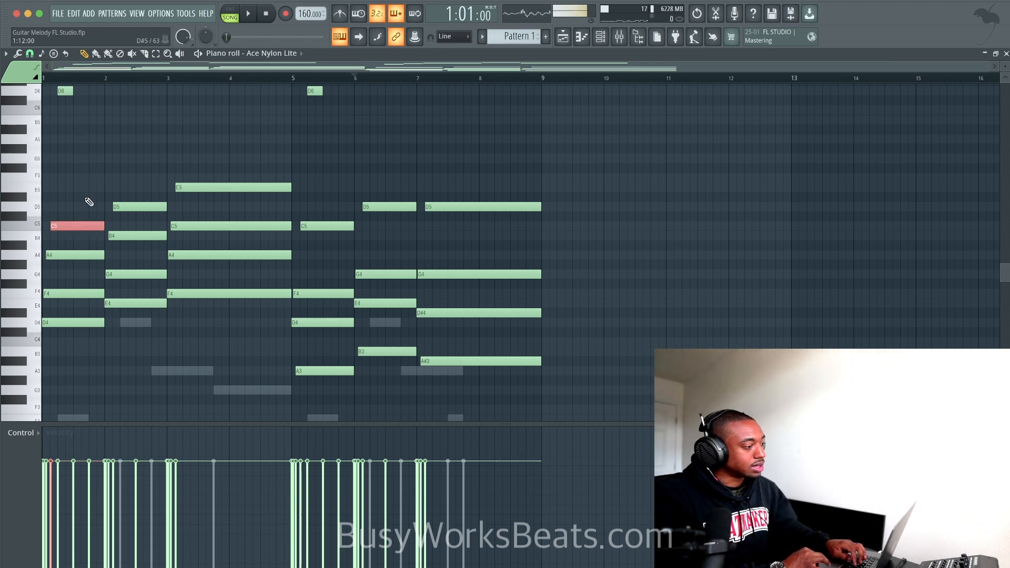
Assign note color 9 to the C5 note of the first chord in bar 1
{"action": "double_click", "coordinate": [82, 227]}
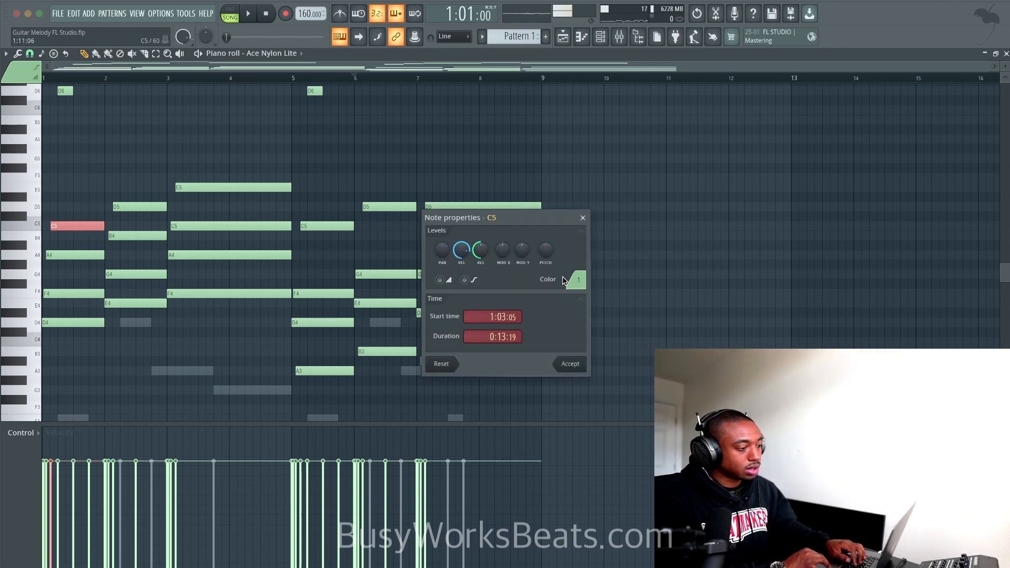
{"action": "left_click", "coordinate": [577, 282]}
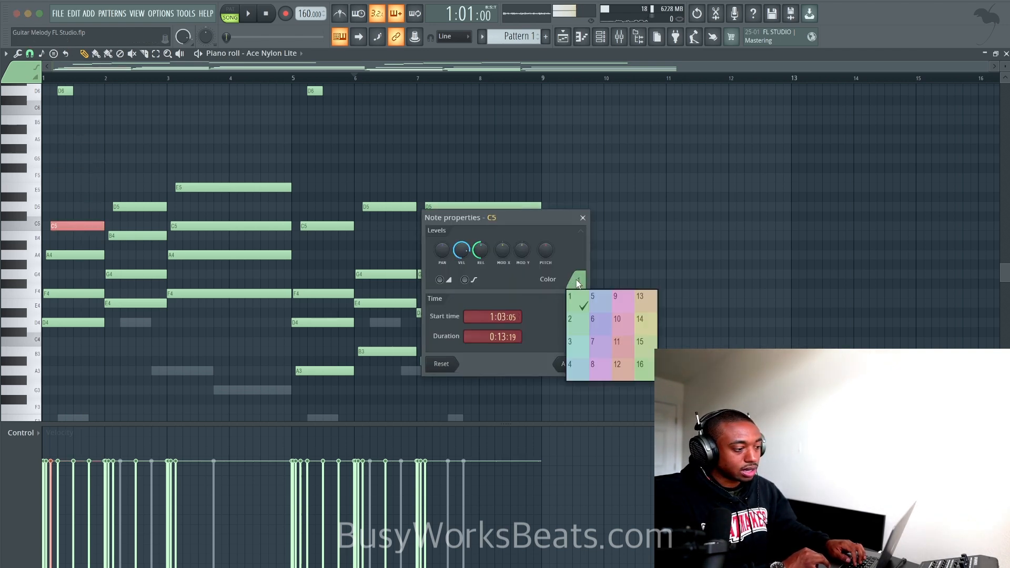
{"action": "left_click", "coordinate": [620, 304]}
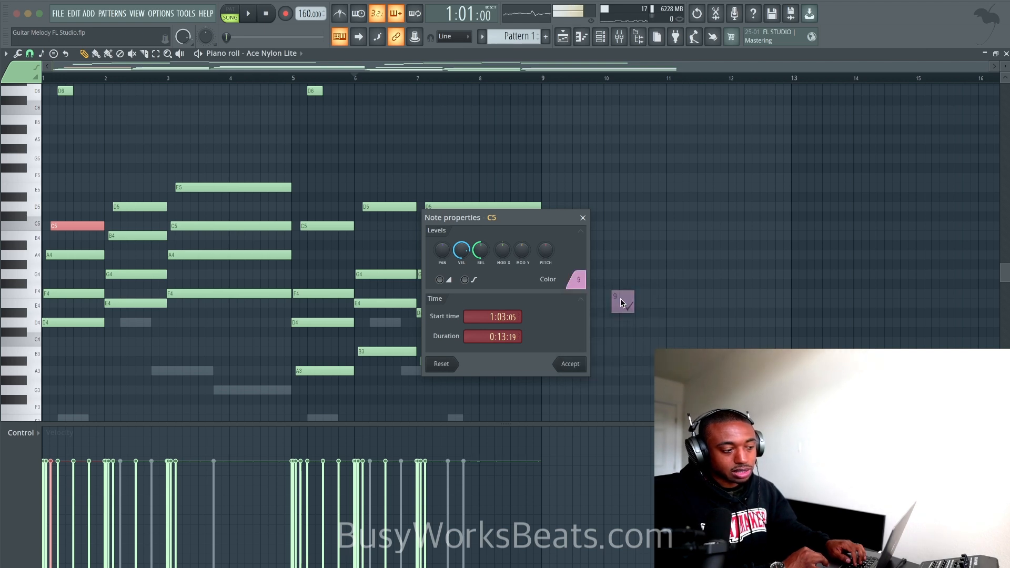
{"action": "left_click", "coordinate": [571, 364]}
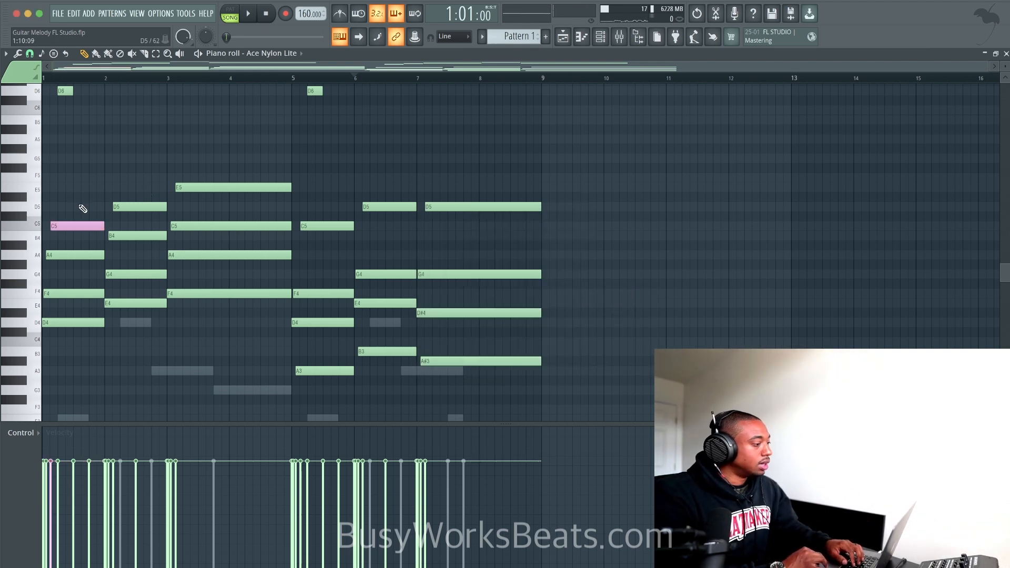
Add an E5 note at 1:11:00 in bar 1 and make it a slide note with color 9
{"action": "left_click", "coordinate": [80, 188]}
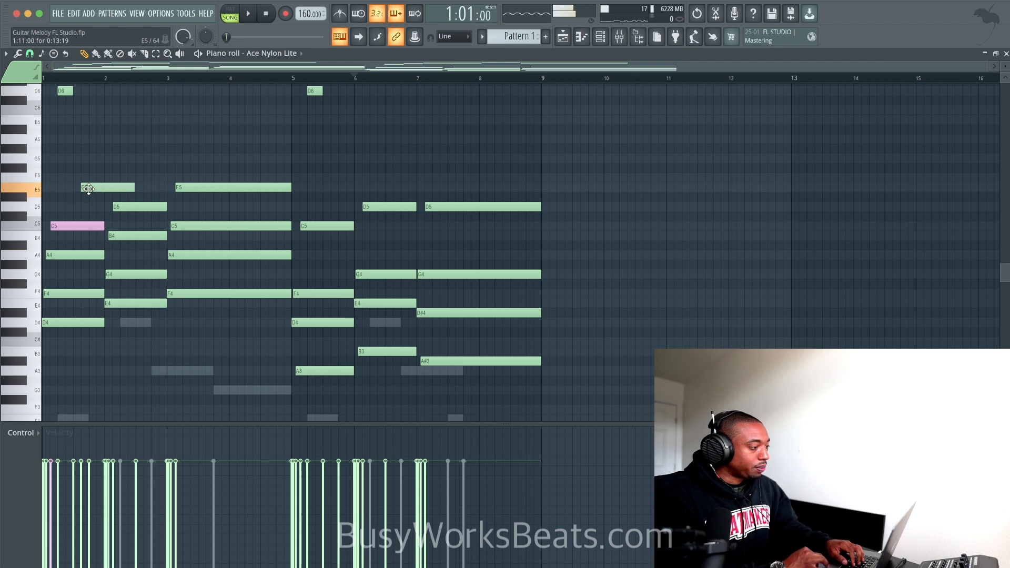
{"action": "double_click", "coordinate": [88, 189]}
{"action": "left_click", "coordinate": [578, 281]}
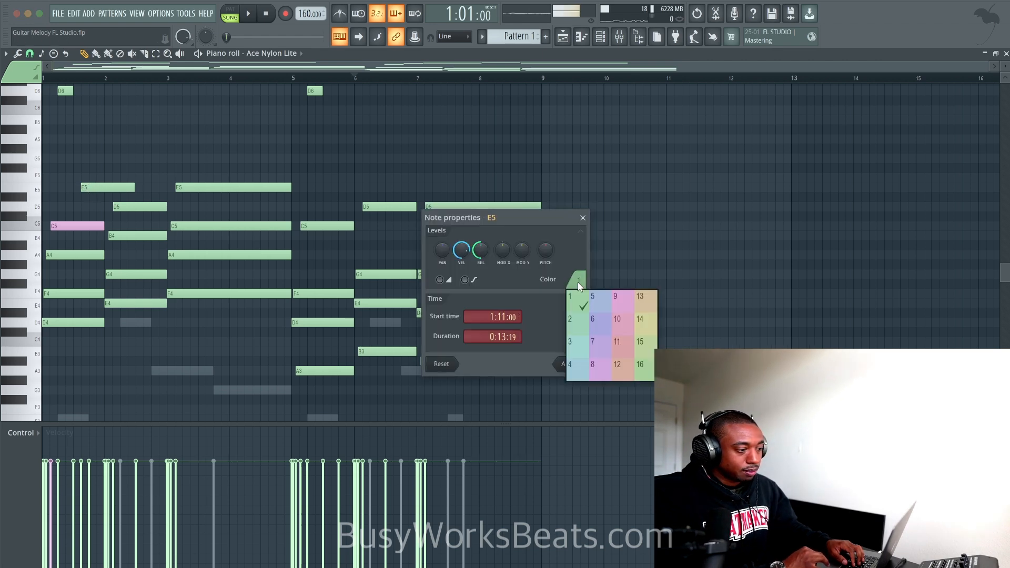
{"action": "left_click", "coordinate": [622, 305]}
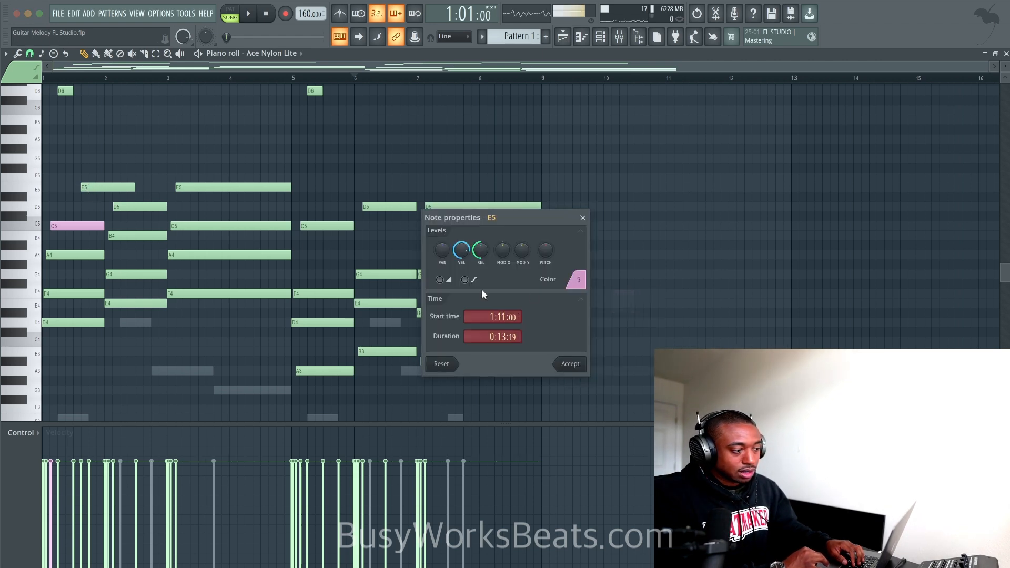
{"action": "left_click", "coordinate": [568, 363]}
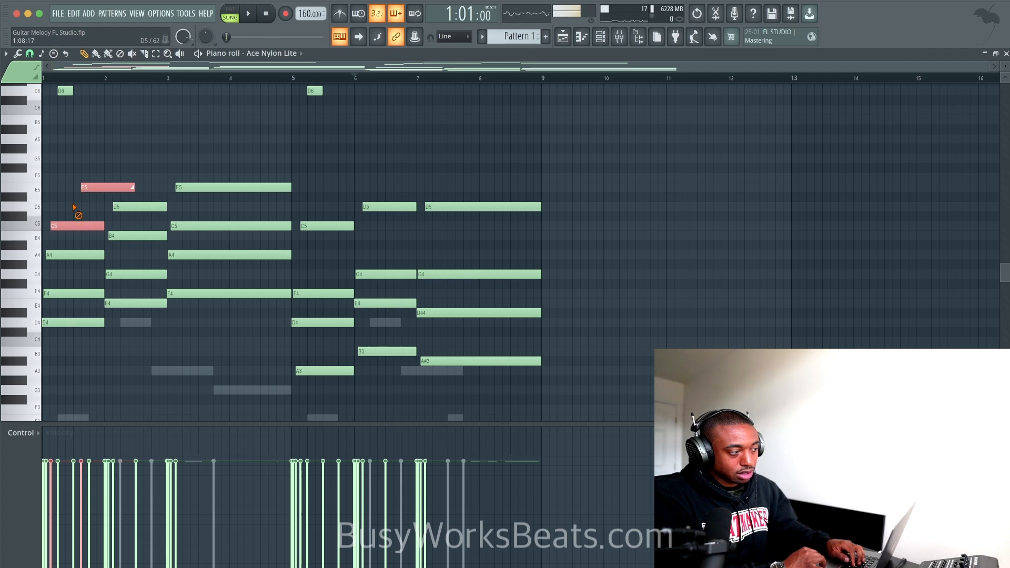
Shorten the E5 slide note to 0:05:19 so it ends with the first chord, and listen to bar 1
{"action": "key", "text": "space"}
{"action": "left_click_drag", "start_coordinate": [129, 186], "coordinate": [103, 187]}
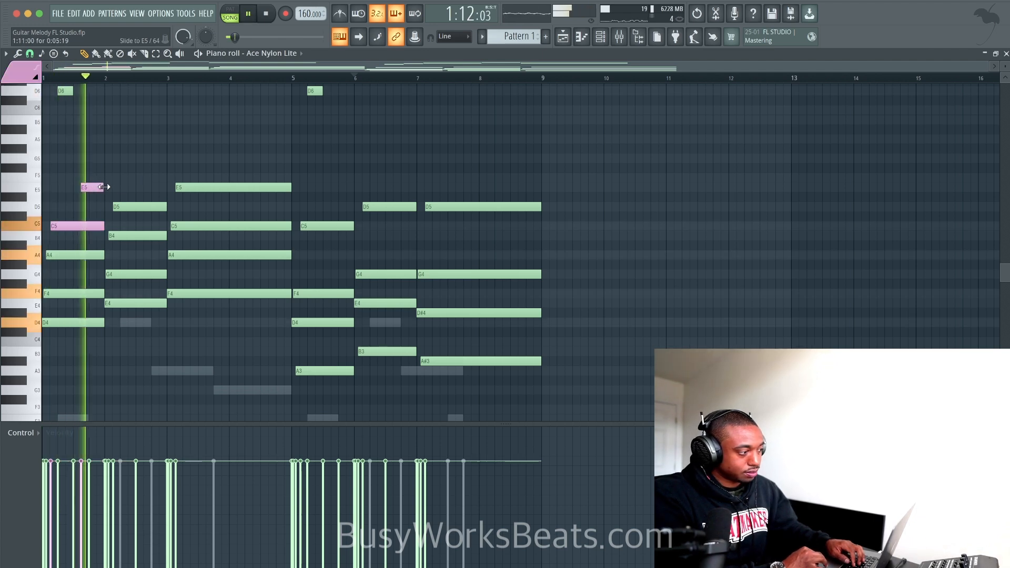
{"action": "key", "text": "space"}
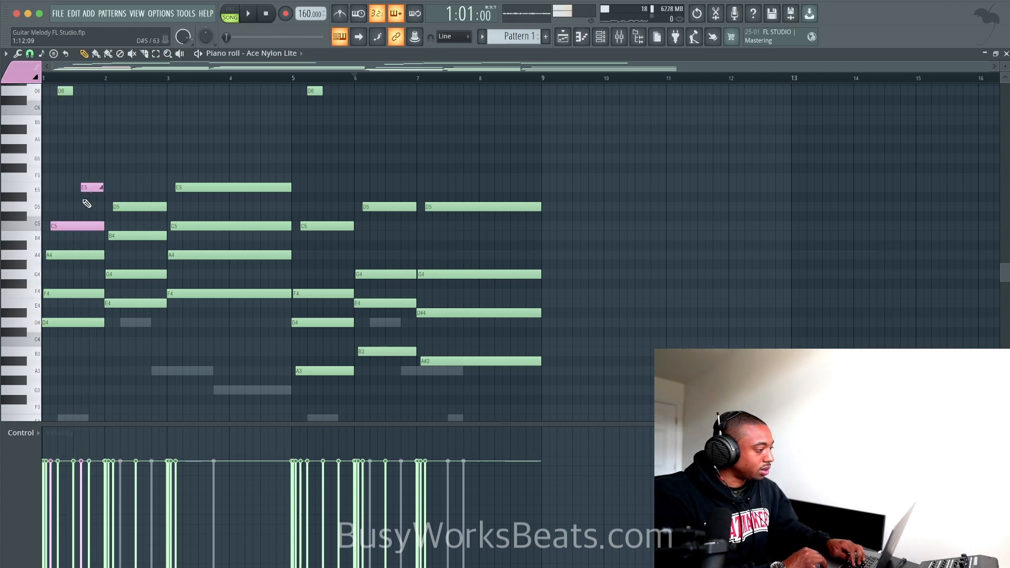
Select the C5 note and E5 slide note in bar 1, raise their velocity to about 88%, and listen to the change
{"action": "key", "text": "space"}
{"action": "left_click", "coordinate": [75, 226], "text": "super"}
{"action": "key", "text": "space"}
{"action": "left_click_drag", "start_coordinate": [99, 176], "coordinate": [72, 242]}
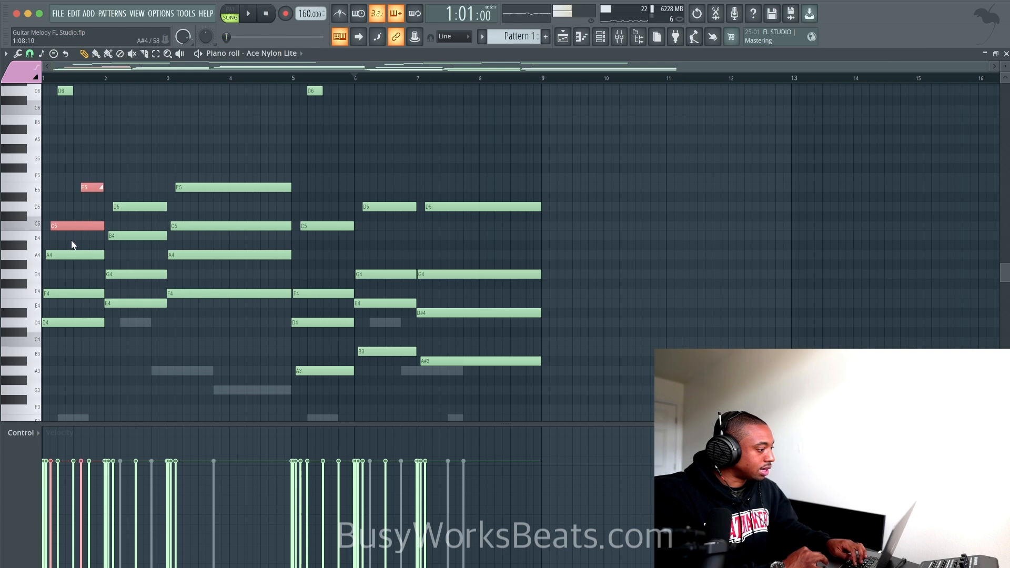
{"action": "key", "text": "space"}
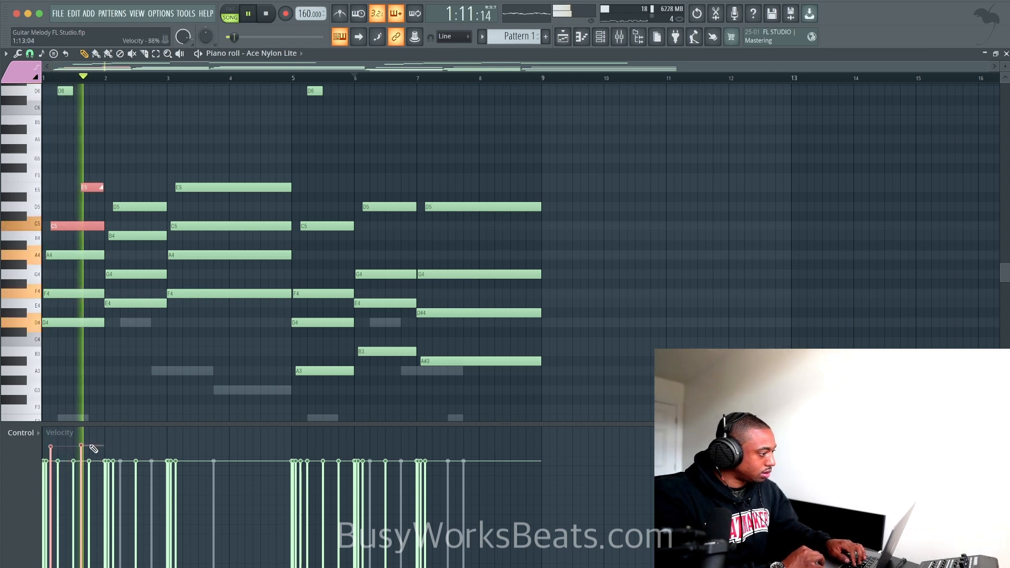
{"action": "key", "text": "space"}
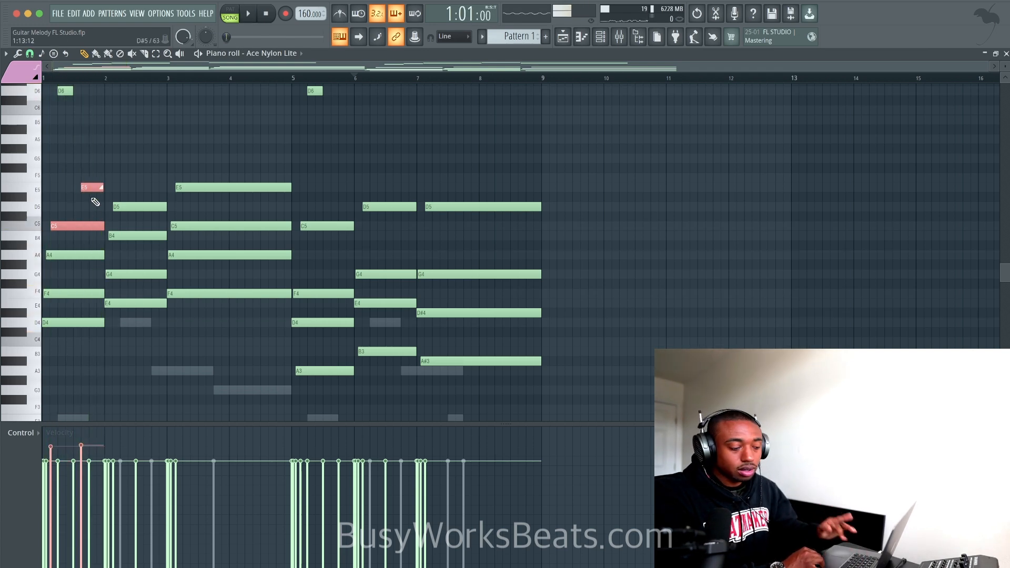
Replace the D5 note in bar 2 with a copy of bar 1's note-and-slide pair at D5 and F#5, and listen
{"action": "key", "text": "space"}
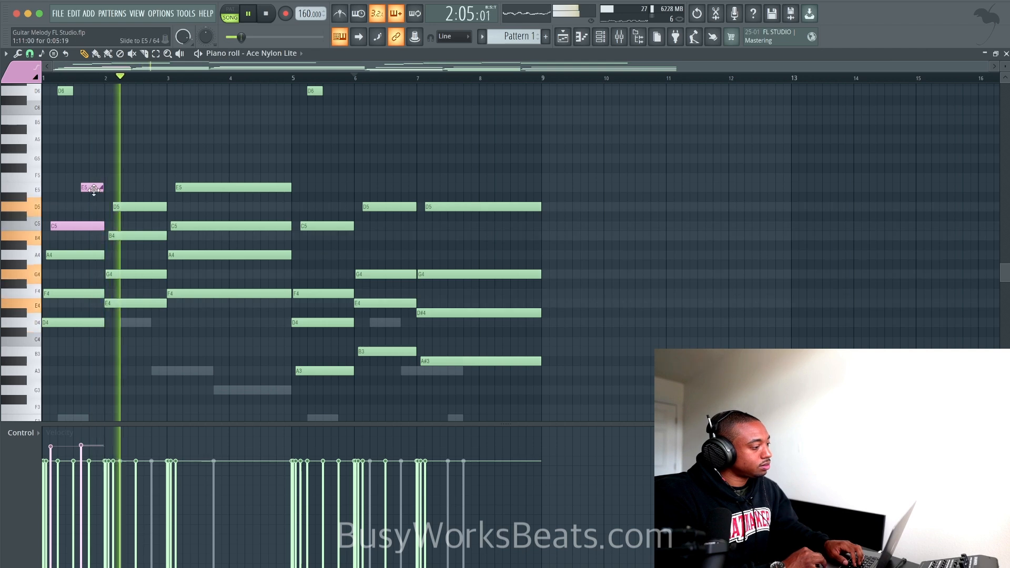
{"action": "key", "text": "space"}
{"action": "right_click", "coordinate": [147, 209]}
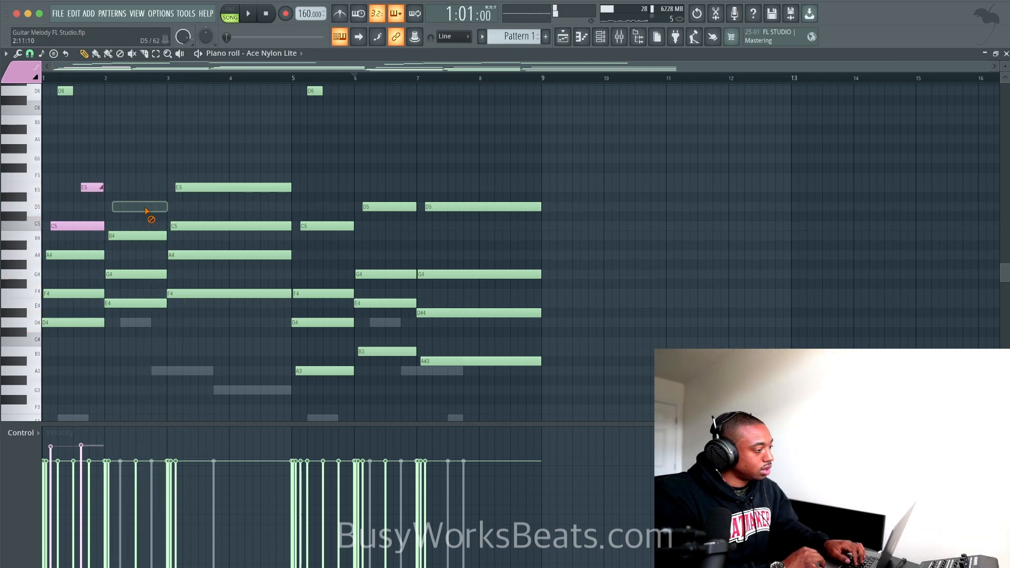
{"action": "left_click_drag", "start_coordinate": [73, 230], "coordinate": [137, 208]}
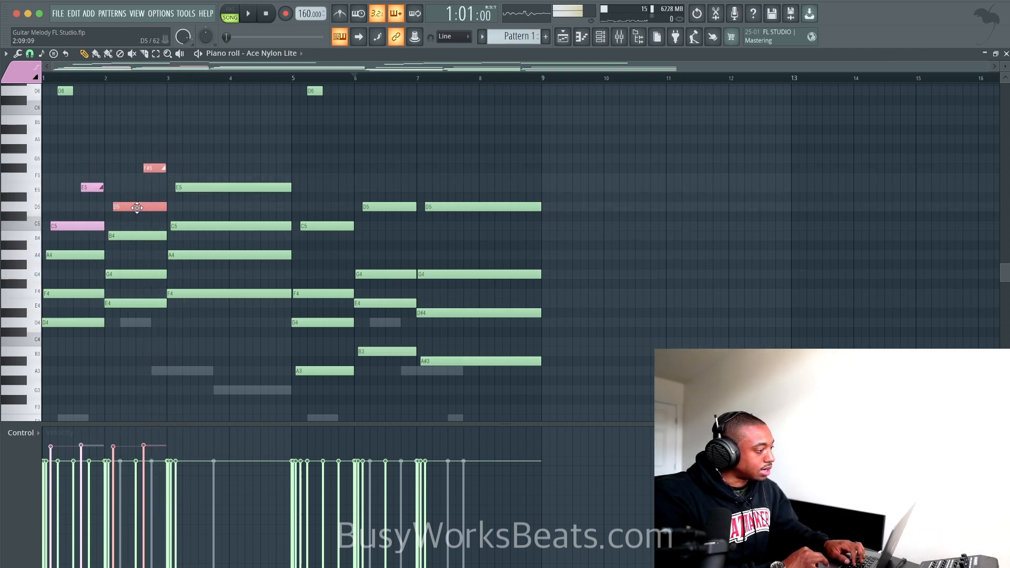
{"action": "key", "text": "space"}
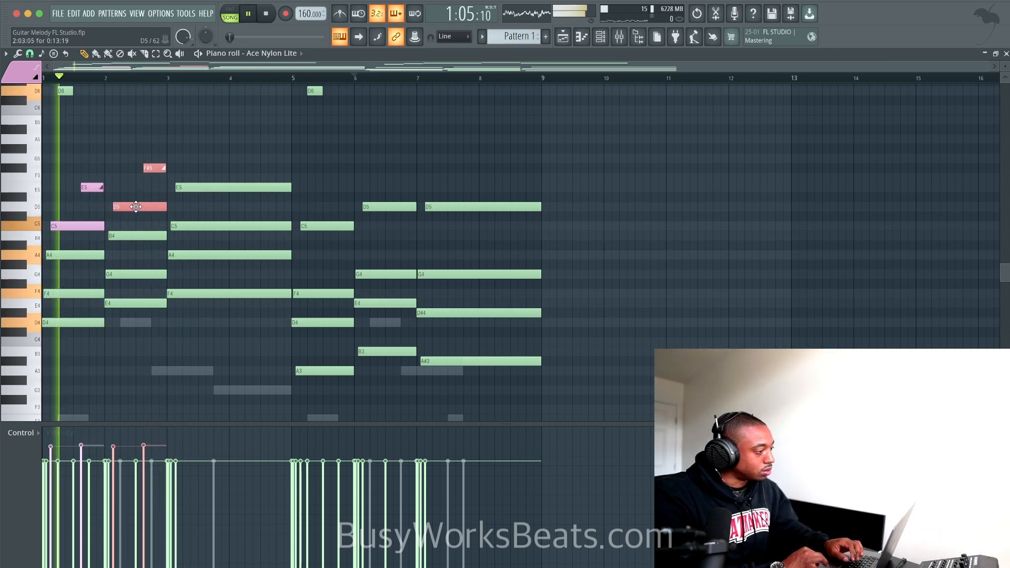
{"action": "key", "text": "space"}
Replace the E5 note in bar 3 with the copied note-and-slide pair at E5 and G#5, and lengthen the E5 to 1:11:19
{"action": "right_click", "coordinate": [182, 189]}
{"action": "mouse_move", "coordinate": [149, 205]}
{"action": "left_mouse_down"}
{"action": "mouse_move", "coordinate": [218, 186]}
{"action": "mouse_move", "coordinate": [266, 191]}
{"action": "mouse_move", "coordinate": [232, 196]}
{"action": "mouse_move", "coordinate": [286, 186]}
{"action": "left_mouse_up"}
{"action": "key", "text": "space"}
{"action": "left_click", "coordinate": [233, 203], "text": "super"}
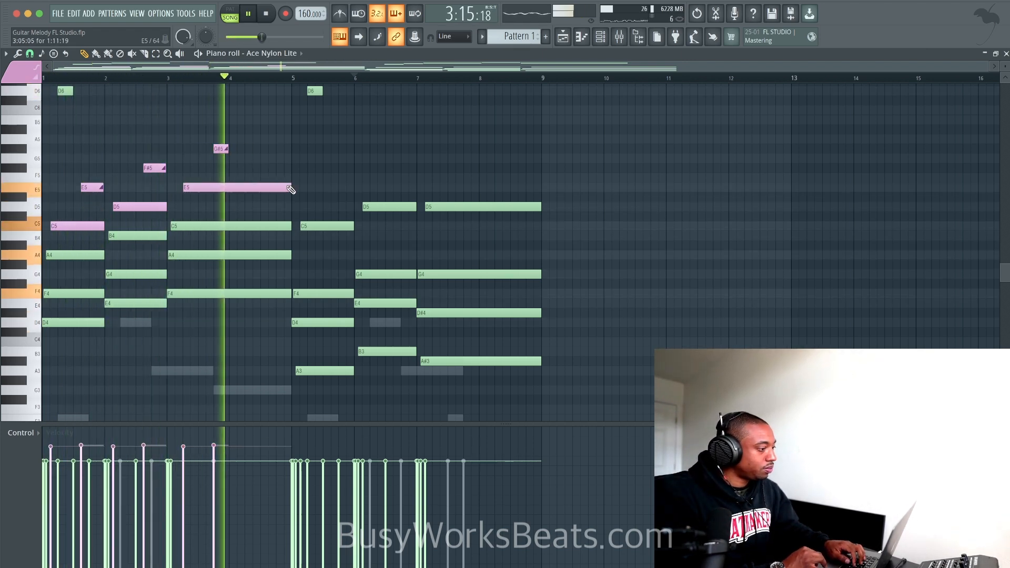
{"action": "key", "text": "space"}
Raise the slide note in bar 3 to A5 and the slide note in bar 2 to G5, and listen
{"action": "left_click_drag", "start_coordinate": [221, 148], "coordinate": [221, 138]}
{"action": "key", "text": "space"}
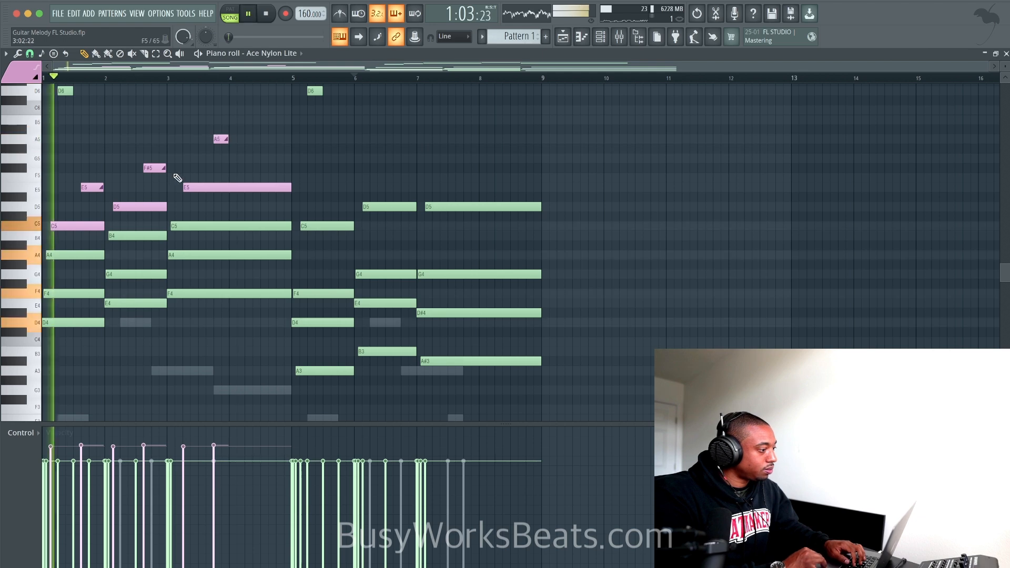
{"action": "left_click", "coordinate": [161, 167], "text": "super"}
{"action": "key", "text": "shift+Up"}
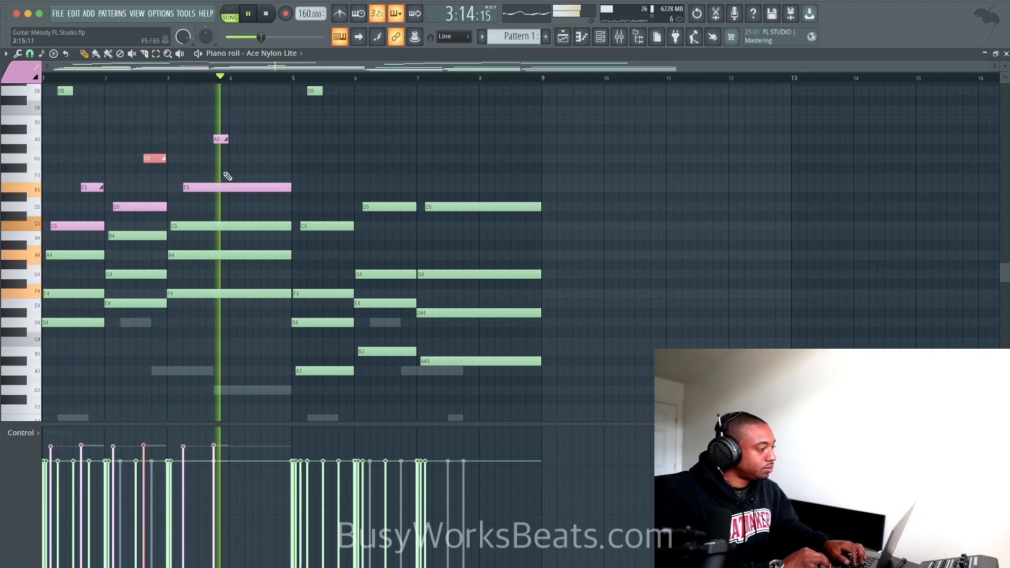
{"action": "left_click", "coordinate": [226, 187], "text": "super"}
{"action": "key", "text": "space"}
Listen to the melody in the piano roll and playlist, and review the guitar channels' notes in the channel rack
{"action": "scroll", "coordinate": [209, 159], "scroll_direction": "down", "scroll_amount": 1}
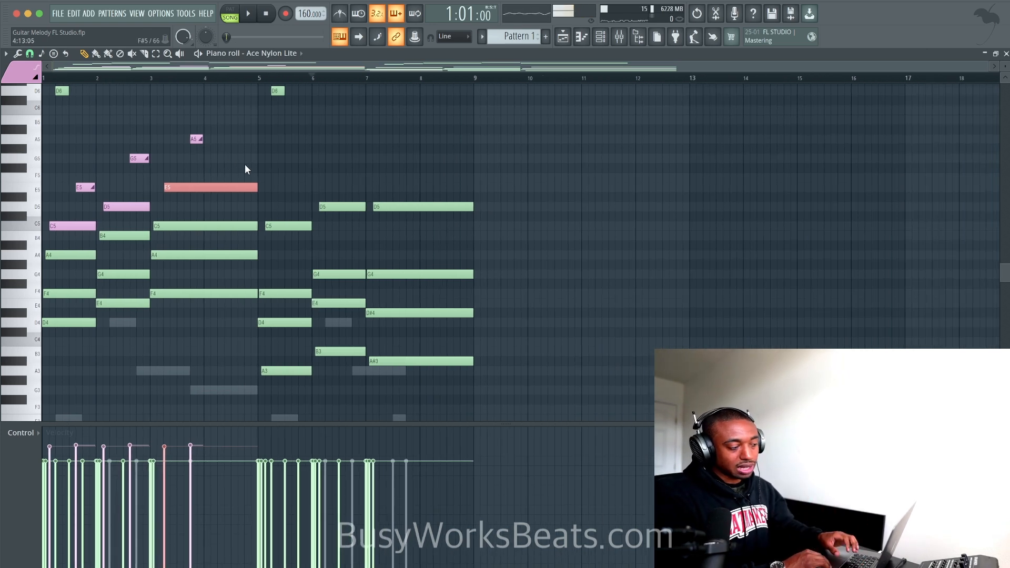
{"action": "right_click", "coordinate": [361, 152]}
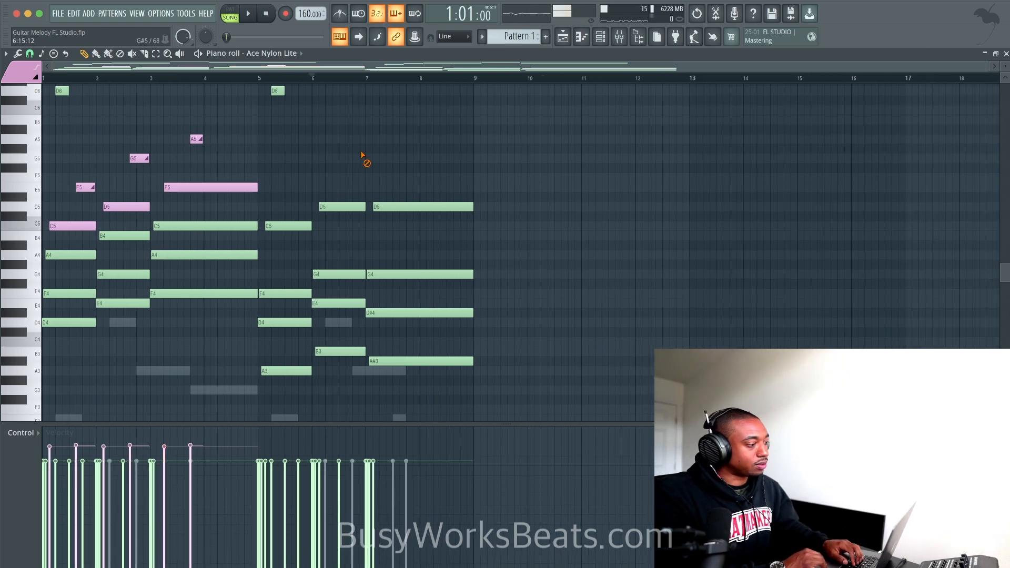
{"action": "left_click_drag", "start_coordinate": [219, 138], "coordinate": [129, 146]}
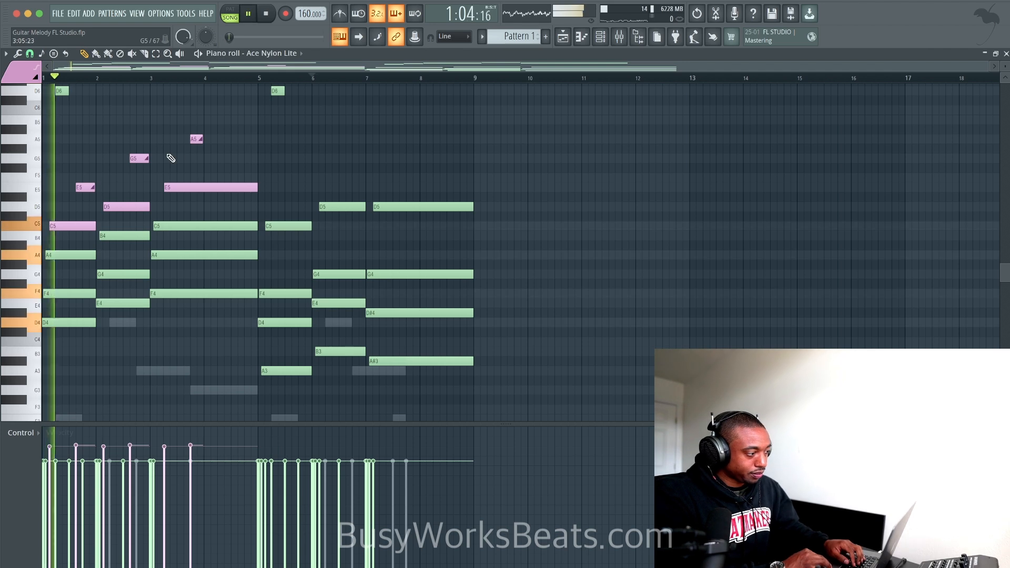
{"action": "key", "text": "space"}
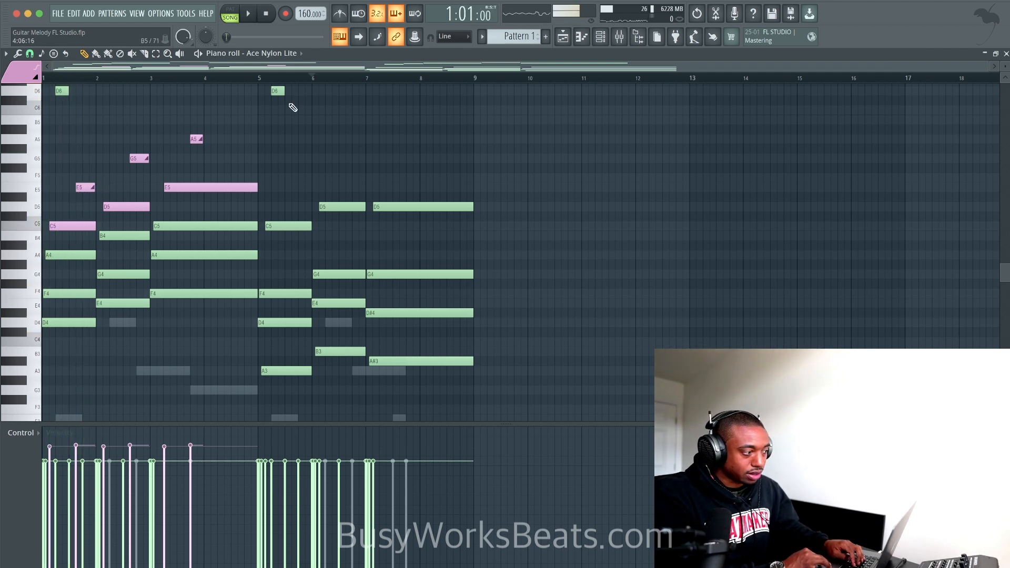
{"action": "left_click", "coordinate": [564, 37]}
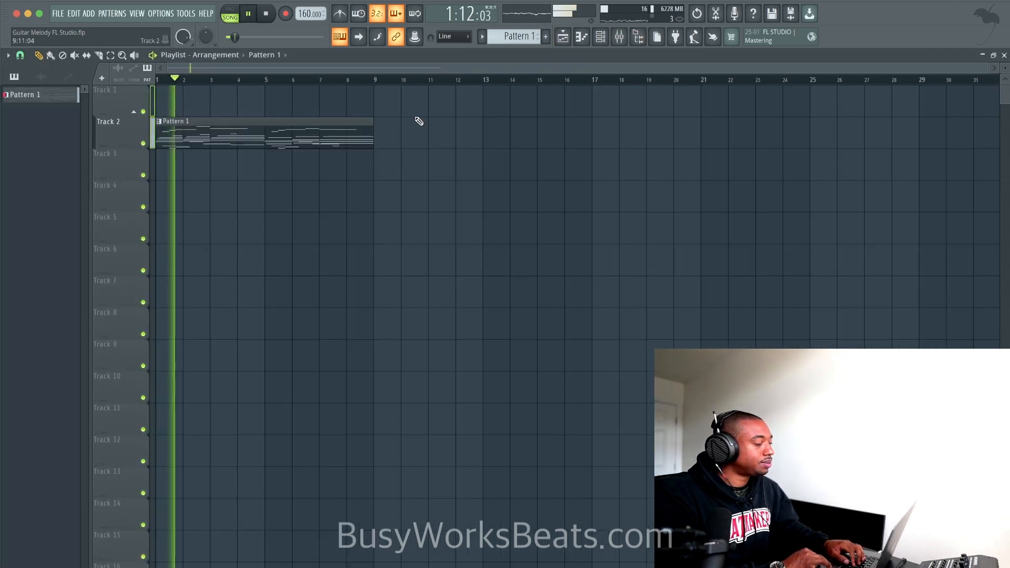
{"action": "key", "text": "space"}
{"action": "left_click", "coordinate": [605, 40]}
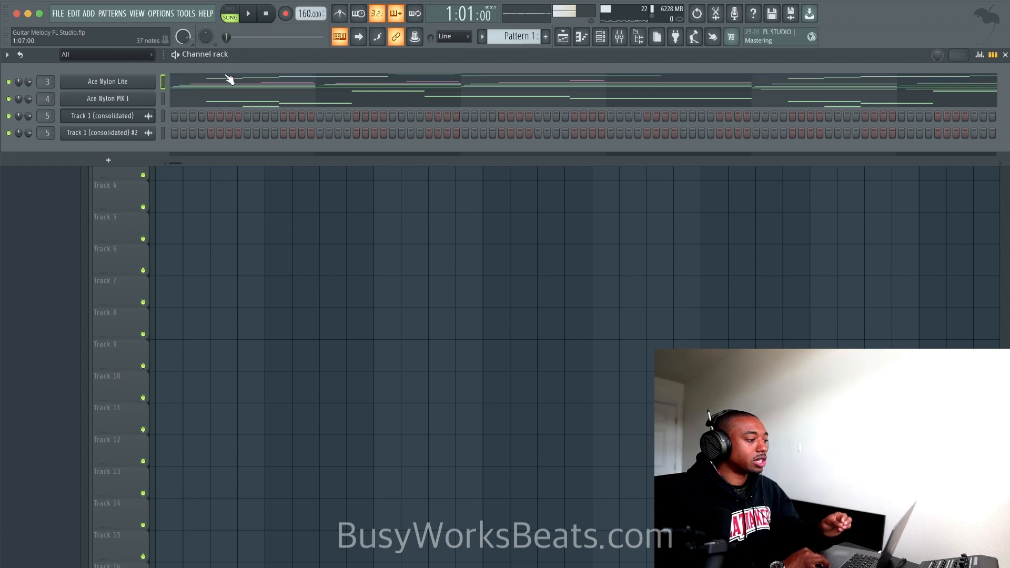
{"action": "left_click", "coordinate": [229, 79]}
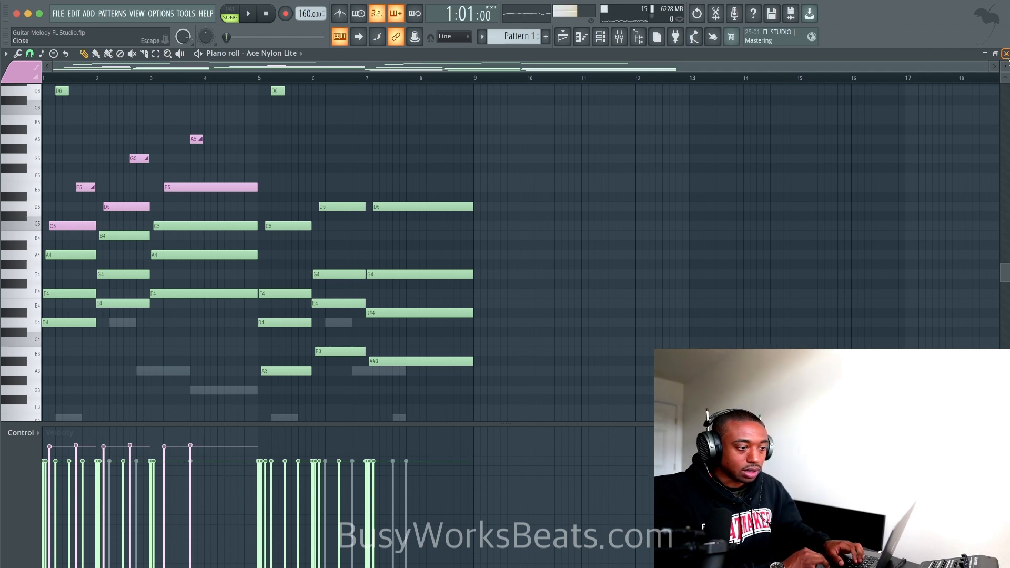
{"action": "left_click", "coordinate": [1006, 54]}
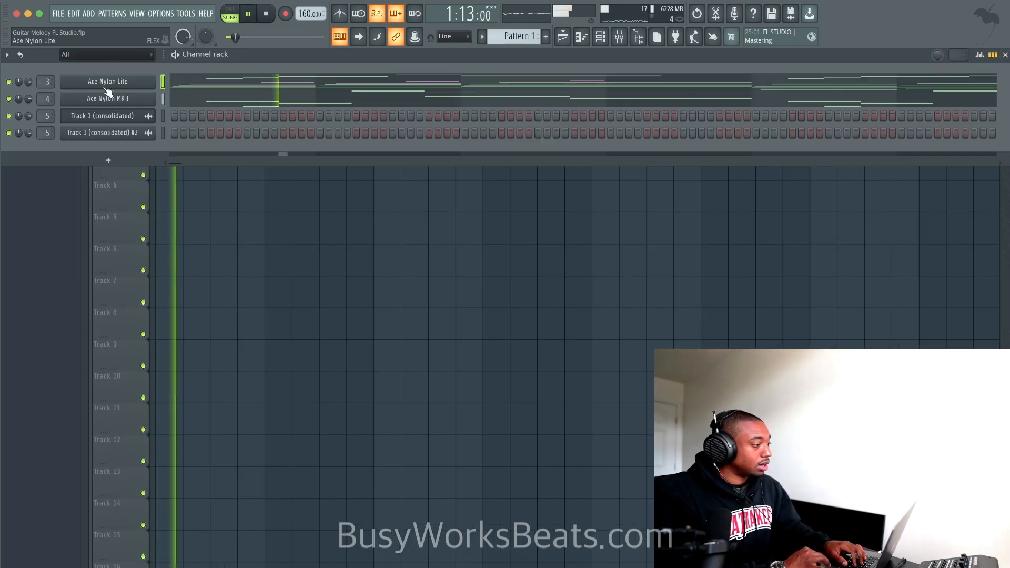
Select all color 9 notes and slides in bars 1 to 4 of Ace Nylon Lite and lower their velocity to match the chord notes
{"action": "left_click", "coordinate": [194, 91]}
{"action": "key", "text": "space"}
{"action": "left_click_drag", "start_coordinate": [225, 200], "coordinate": [130, 125]}
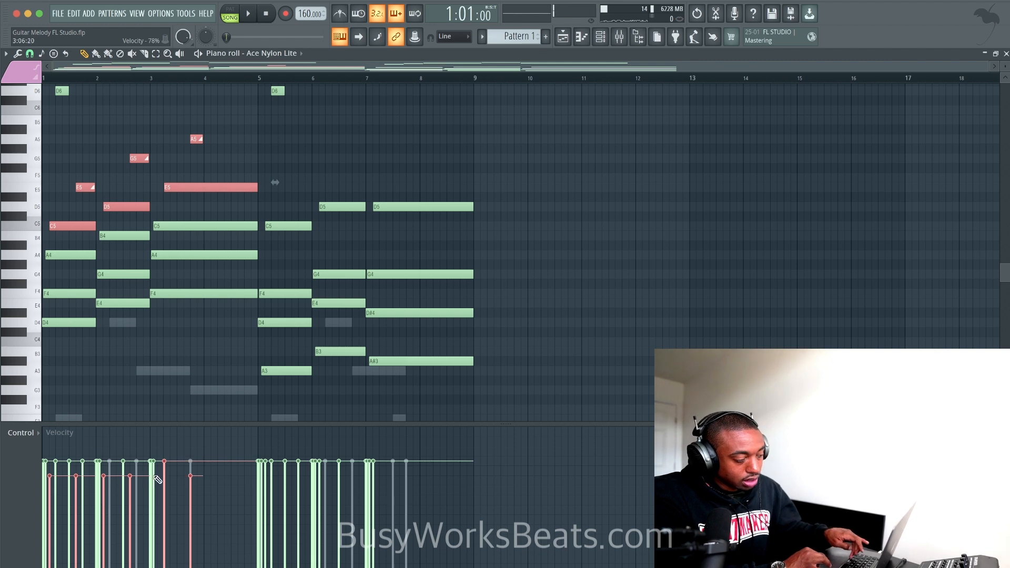
{"action": "key", "text": "space"}
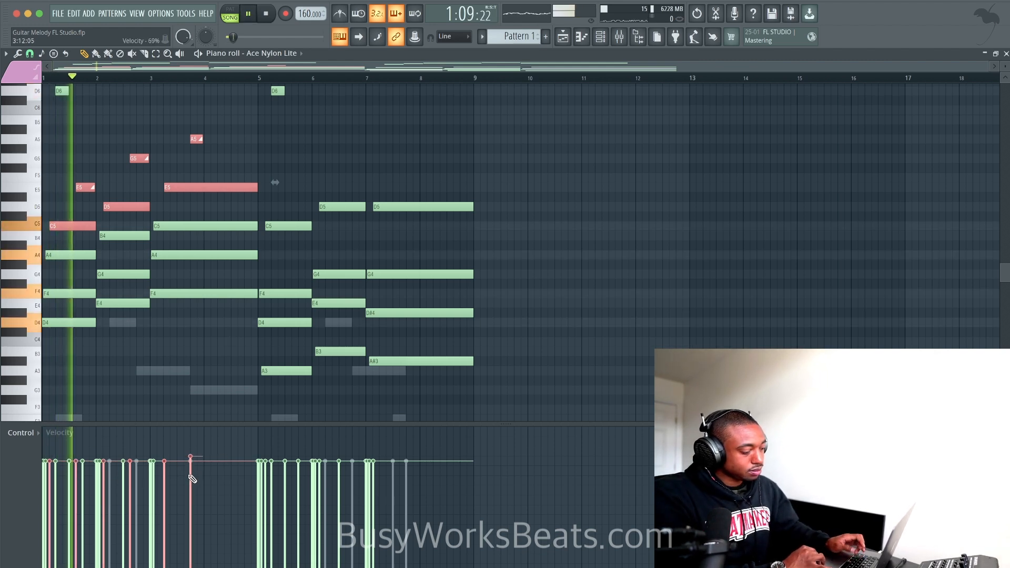
{"action": "key", "text": "space"}
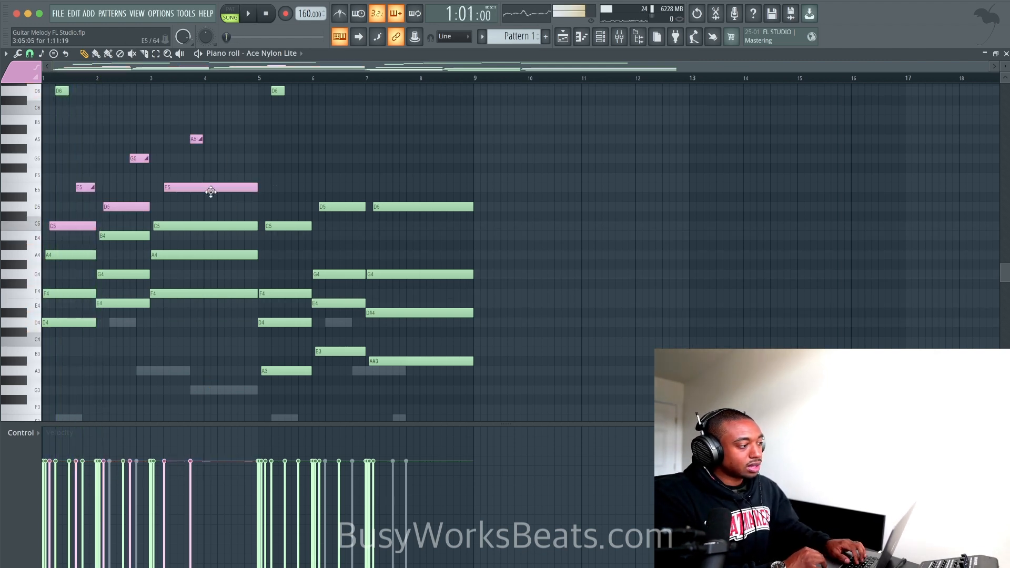
Try all Ace Nylon Lite notes one octave lower and listen to them
{"action": "scroll", "coordinate": [210, 191], "scroll_direction": "up", "scroll_amount": 1}
{"action": "key", "text": "space"}
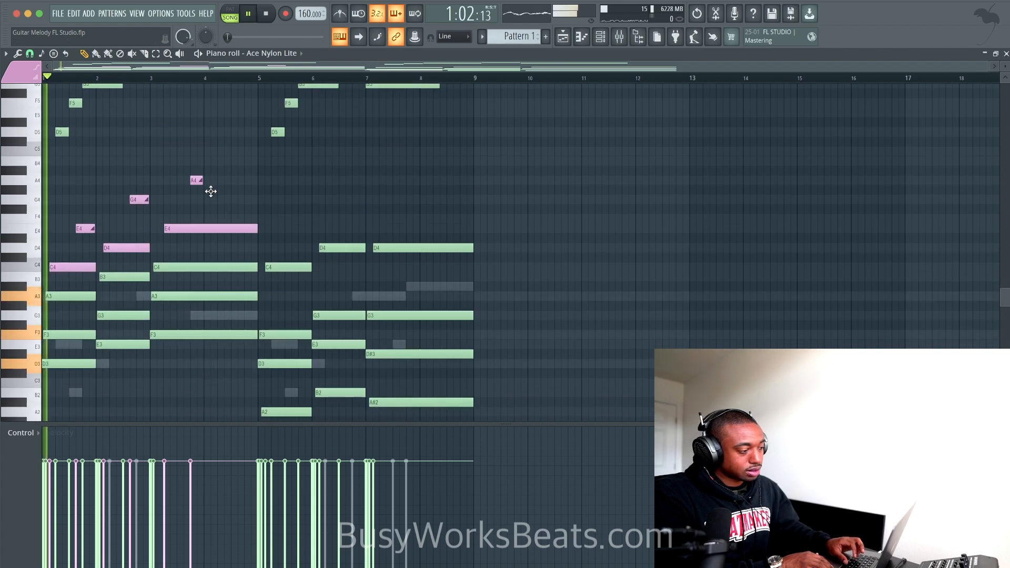
{"action": "scroll", "coordinate": [210, 191], "scroll_direction": "down", "scroll_amount": 3}
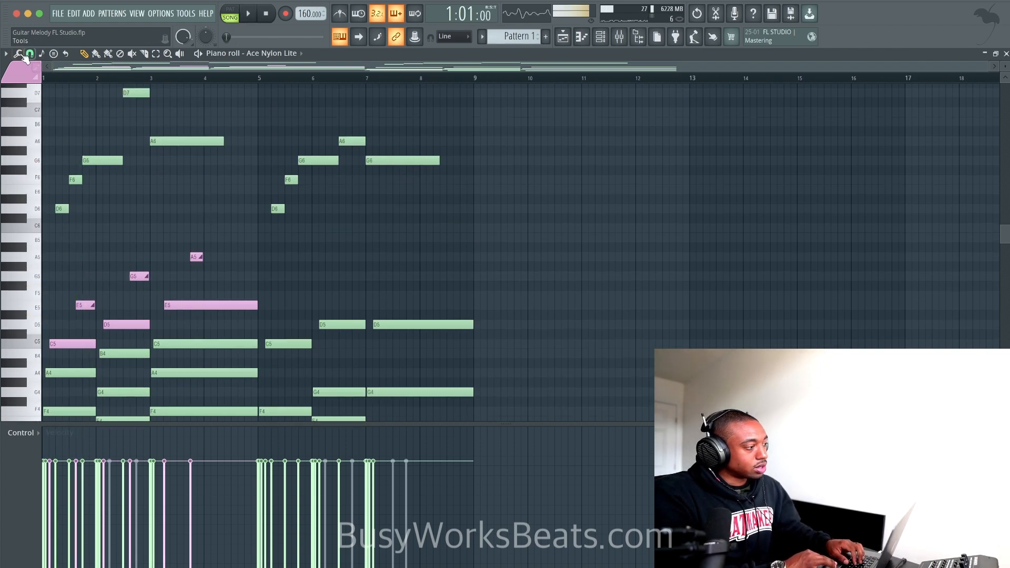
Humanize the Ace Nylon Lite notes with start time range 0.164, duration range 0.100 and velocity range 0.381, and listen
{"action": "left_click", "coordinate": [18, 54]}
{"action": "left_click", "coordinate": [170, 144]}
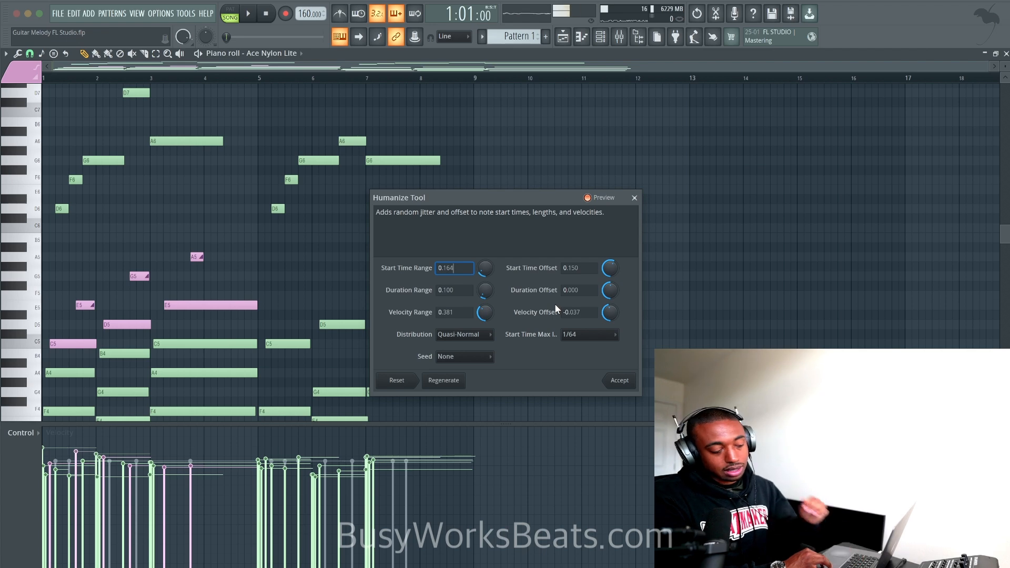
{"action": "left_click", "coordinate": [620, 380]}
{"action": "key", "text": "space"}
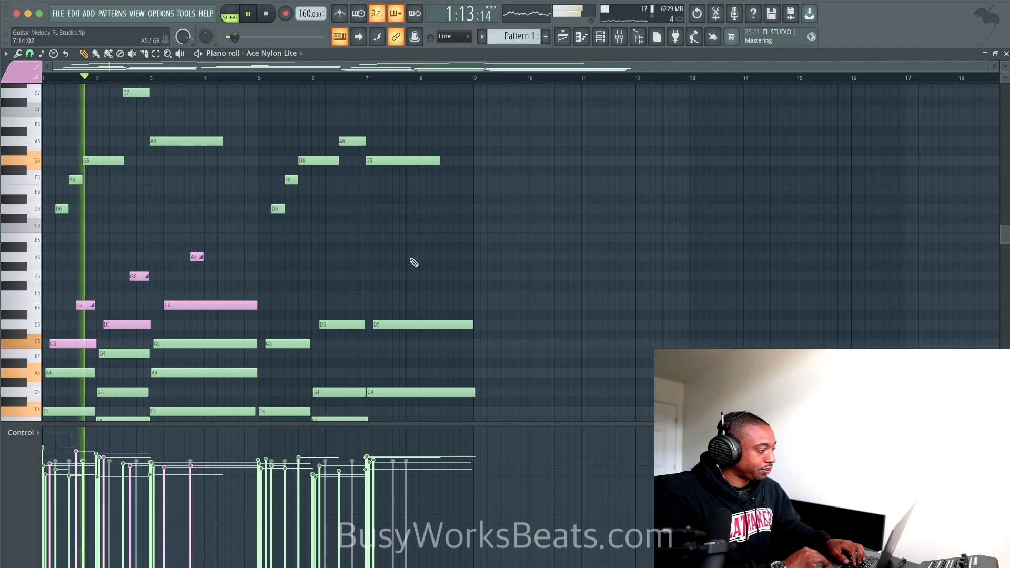
Slice off and remove the note tails that extend past the start of bar 9, and listen to the pattern
{"action": "scroll", "coordinate": [279, 283], "scroll_direction": "down", "scroll_amount": 3}
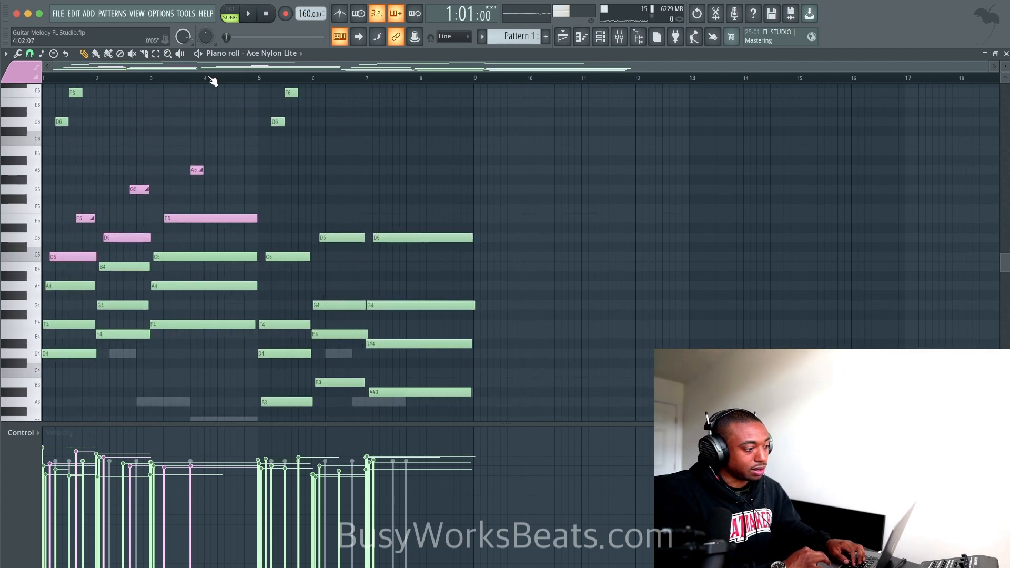
{"action": "key", "text": "space"}
{"action": "left_click", "coordinate": [144, 54]}
{"action": "left_click_drag", "start_coordinate": [476, 195], "coordinate": [474, 397]}
{"action": "scroll", "coordinate": [316, 138], "scroll_direction": "up", "scroll_amount": 3}
{"action": "key", "text": "space"}
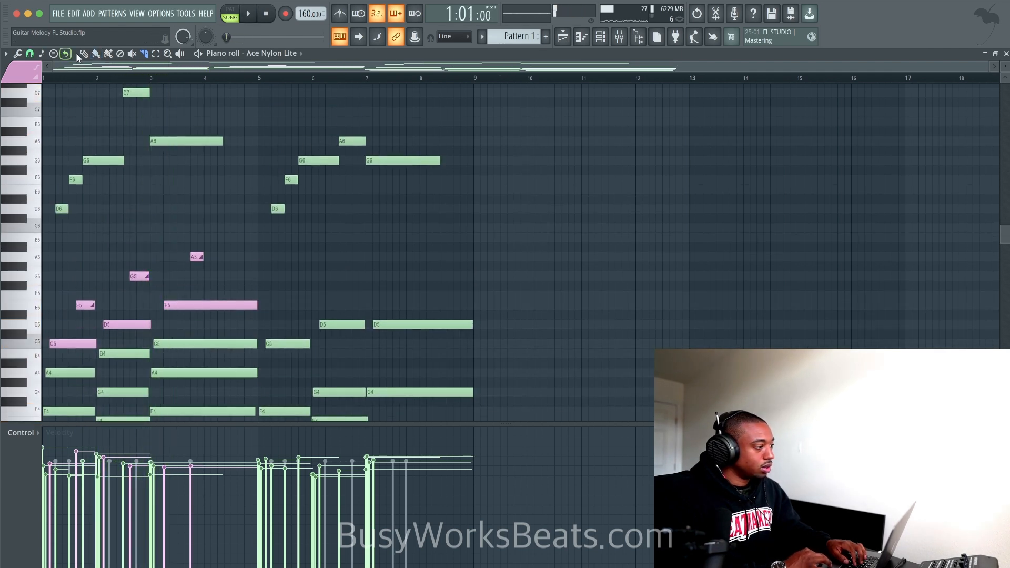
{"action": "key", "text": "space"}
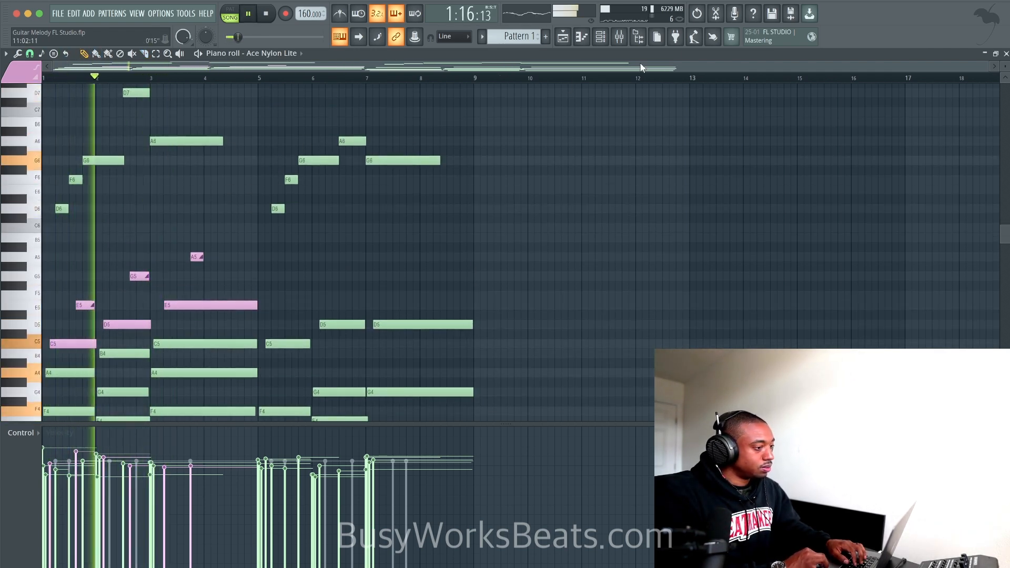
Set the Ace Nylon MK I channel volume to 71% and transpose all of its notes down one octave
{"action": "left_click", "coordinate": [604, 38]}
{"action": "left_click_drag", "start_coordinate": [29, 99], "coordinate": [29, 104]}
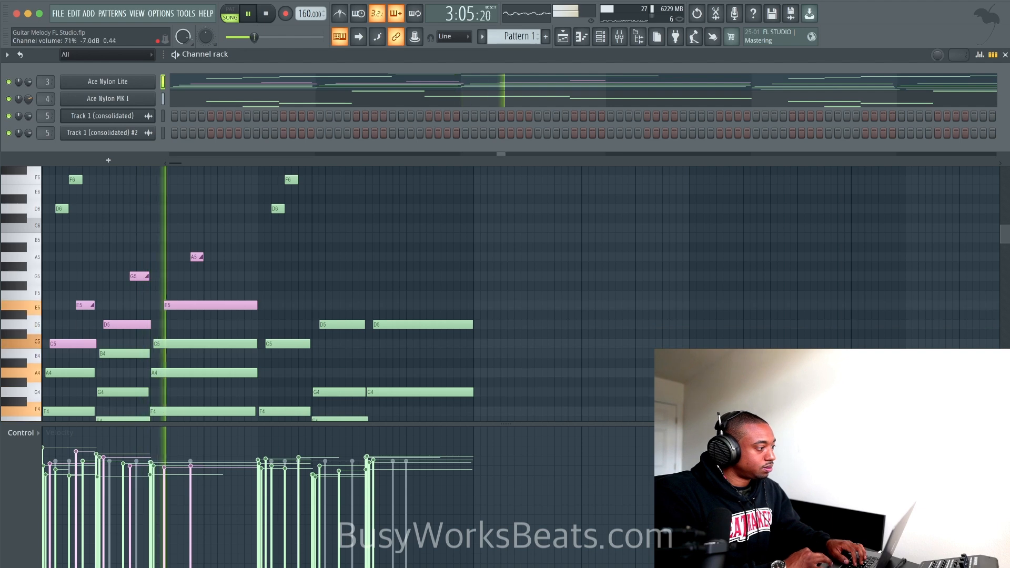
{"action": "left_click", "coordinate": [212, 100]}
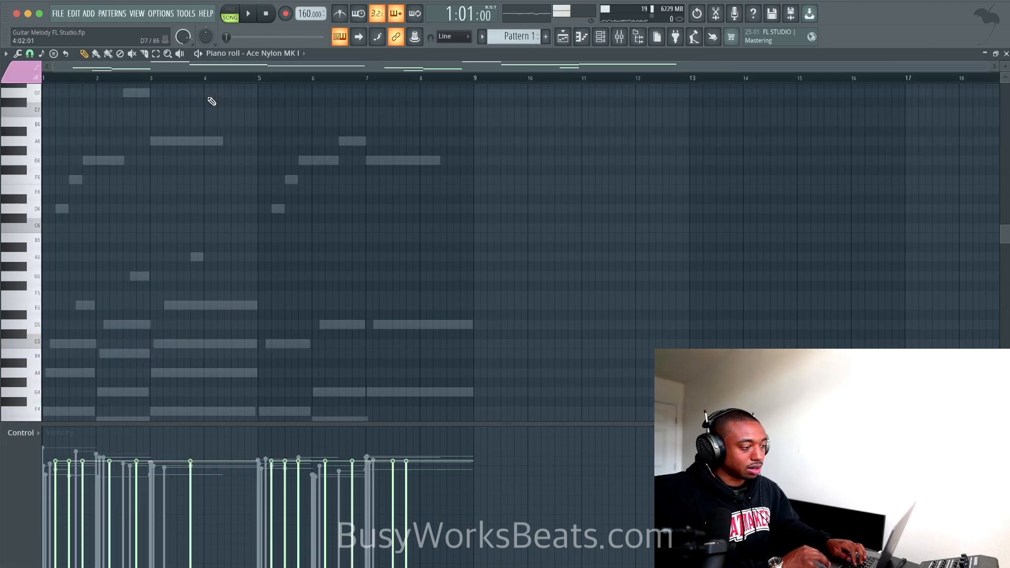
{"action": "scroll", "coordinate": [277, 212], "scroll_direction": "down", "scroll_amount": 8}
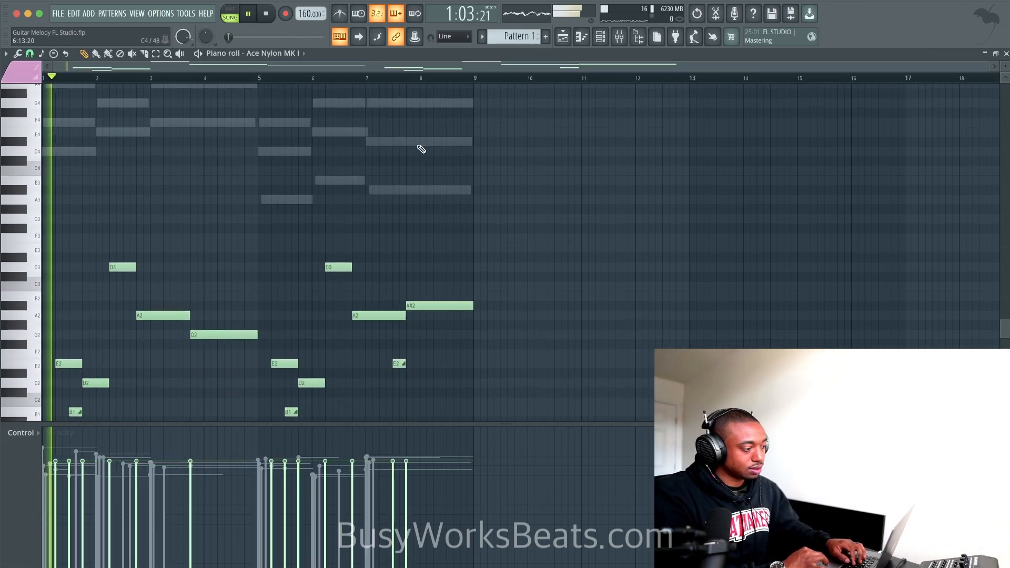
Listen to both nylon guitar layers from the channel rack and save the project
{"action": "key", "text": "F6"}
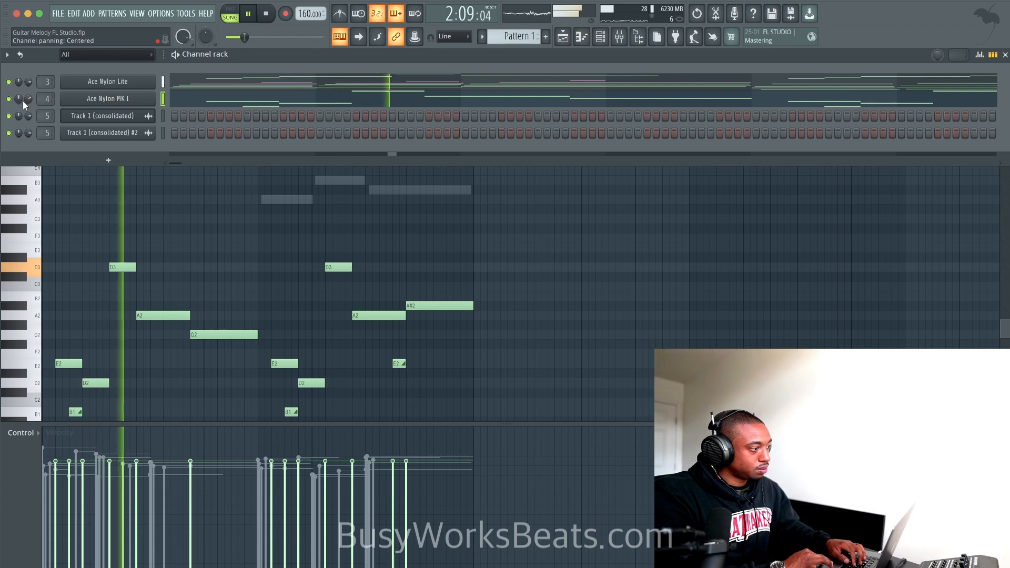
{"action": "key", "text": "space"}
{"action": "key", "text": "ctrl+s"}
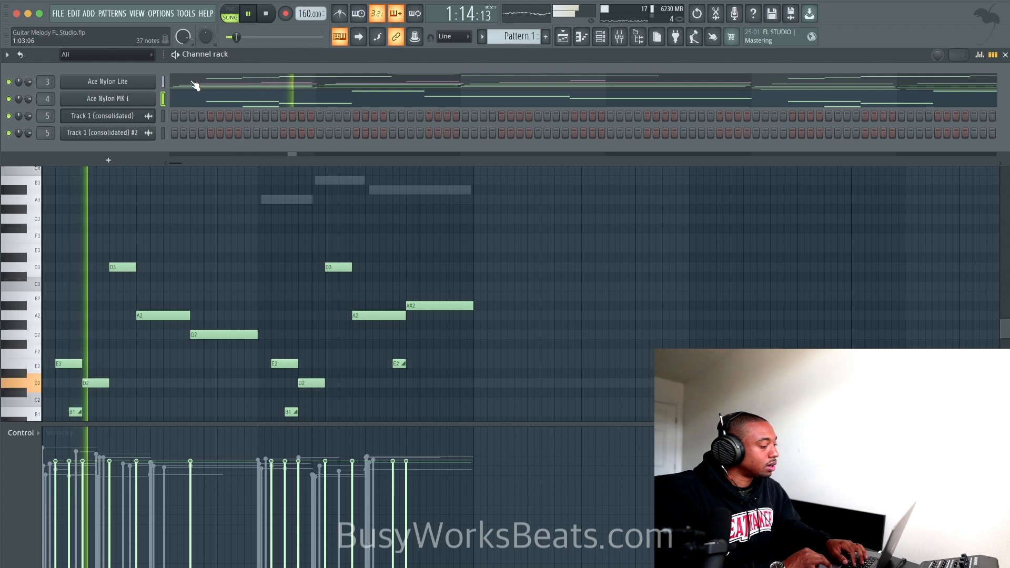
Delete the E5, G5 and A5 slide notes from Ace Nylon Lite in bars 1 to 3, and listen
{"action": "key", "text": "F6"}
{"action": "scroll", "coordinate": [142, 137], "scroll_direction": "up", "scroll_amount": 5}
{"action": "key", "text": "space"}
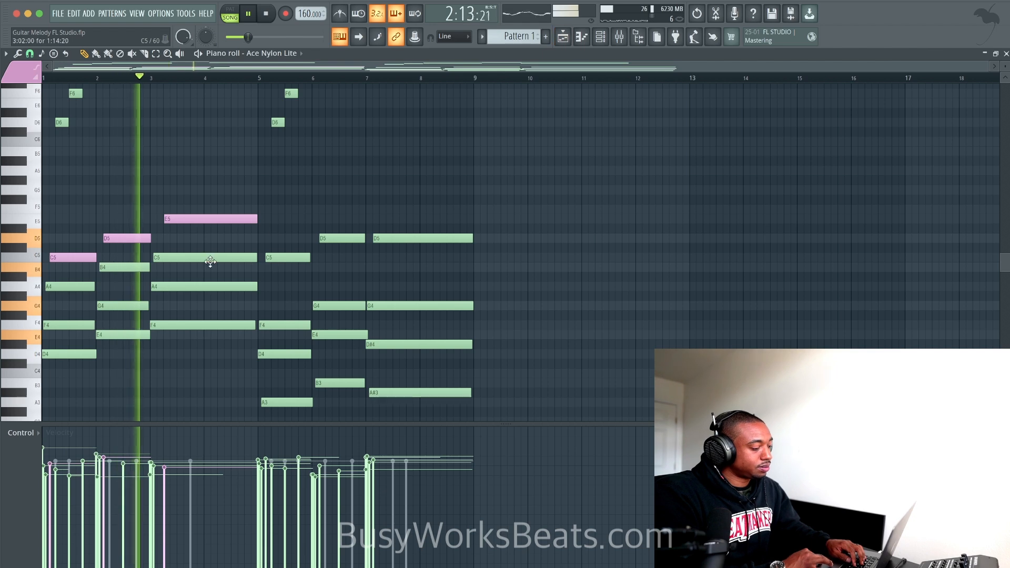
{"action": "left_click_drag", "start_coordinate": [258, 196], "coordinate": [50, 263]}
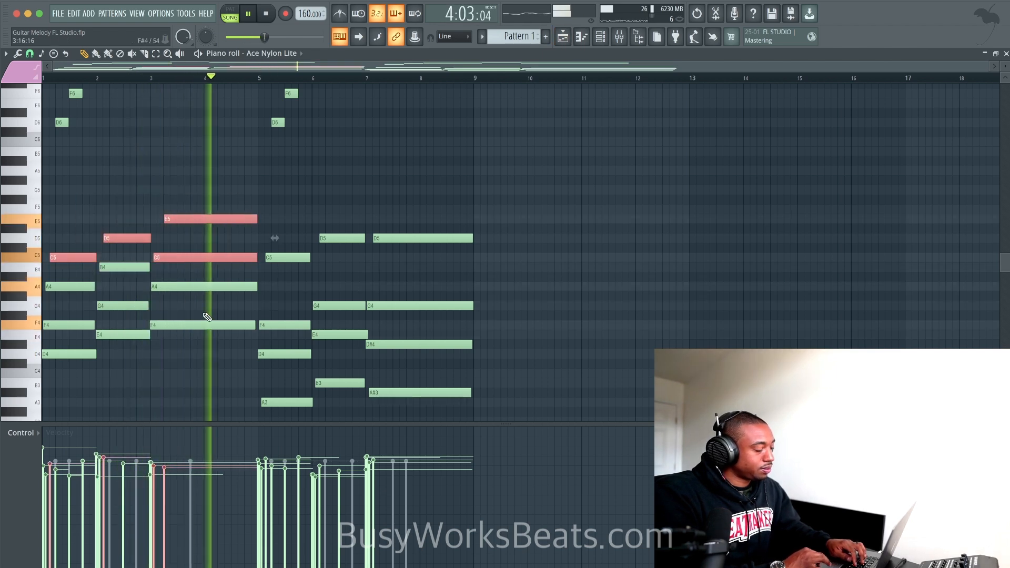
{"action": "left_click", "coordinate": [228, 367], "text": "ctrl"}
{"action": "scroll", "coordinate": [231, 363], "scroll_direction": "down", "scroll_amount": 3}
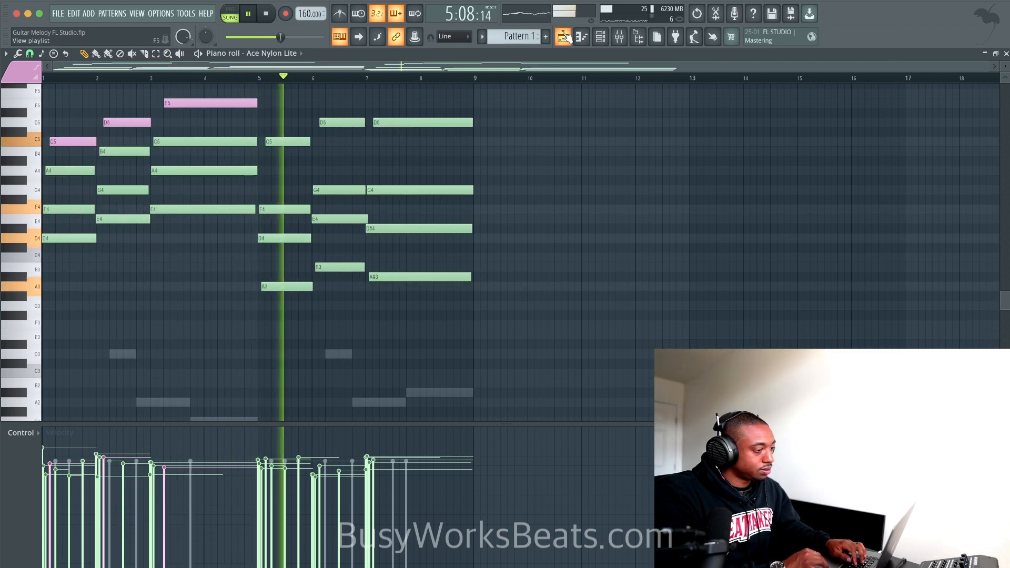
Select the high melody notes from D6 to D7 above the Ace Nylon Lite chords and delete them
{"action": "left_click", "coordinate": [600, 36]}
{"action": "right_click", "coordinate": [196, 298]}
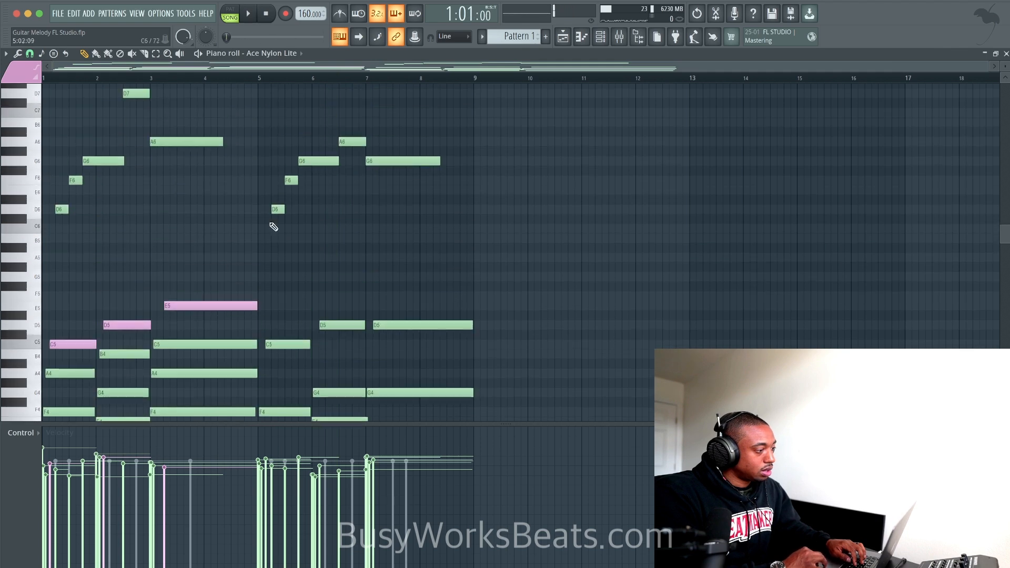
{"action": "left_click_drag", "start_coordinate": [439, 231], "coordinate": [48, 87]}
{"action": "key", "text": "Delete"}
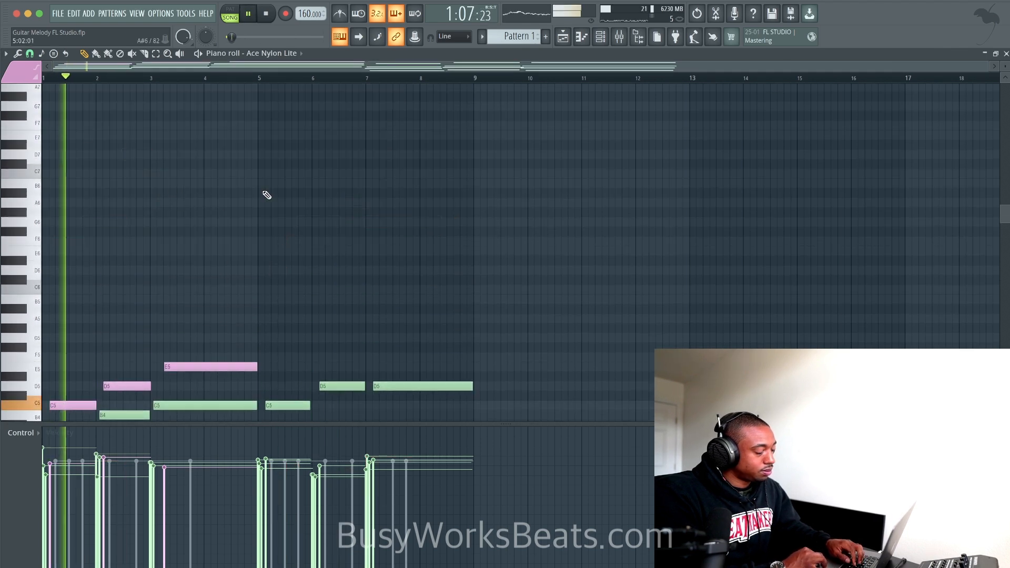
{"action": "scroll", "coordinate": [279, 187], "scroll_direction": "down", "scroll_amount": 3}
{"action": "scroll", "coordinate": [346, 159], "scroll_direction": "down", "scroll_amount": 2}
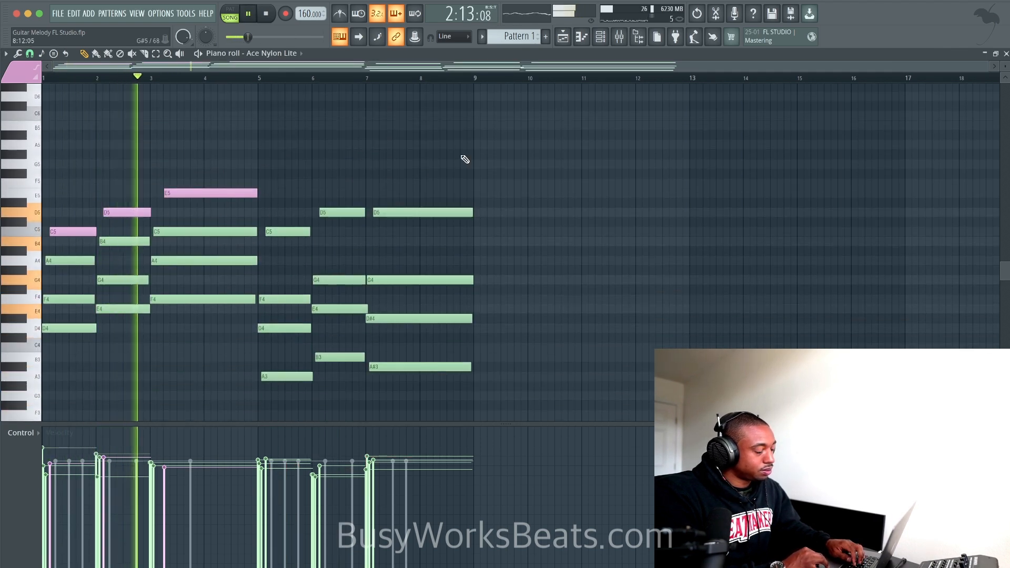
{"action": "key", "text": "ctrl+a"}
{"action": "key", "text": "Delete"}
{"action": "key", "text": "ctrl+z"}
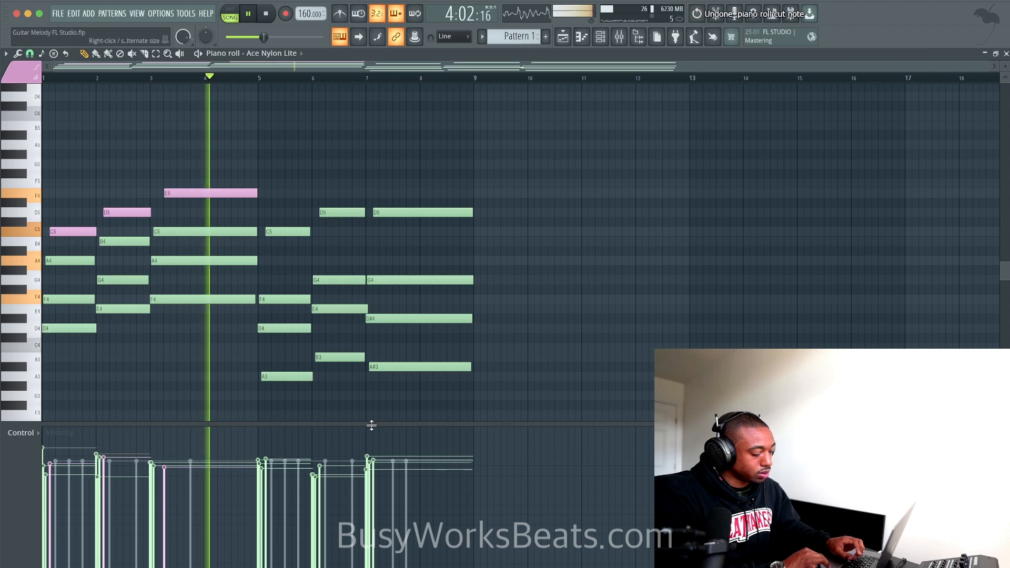
Scale down the velocities of all Ace Nylon Lite notes by lowering the Multiply amount in level scaling
{"action": "key", "text": "alt+x"}
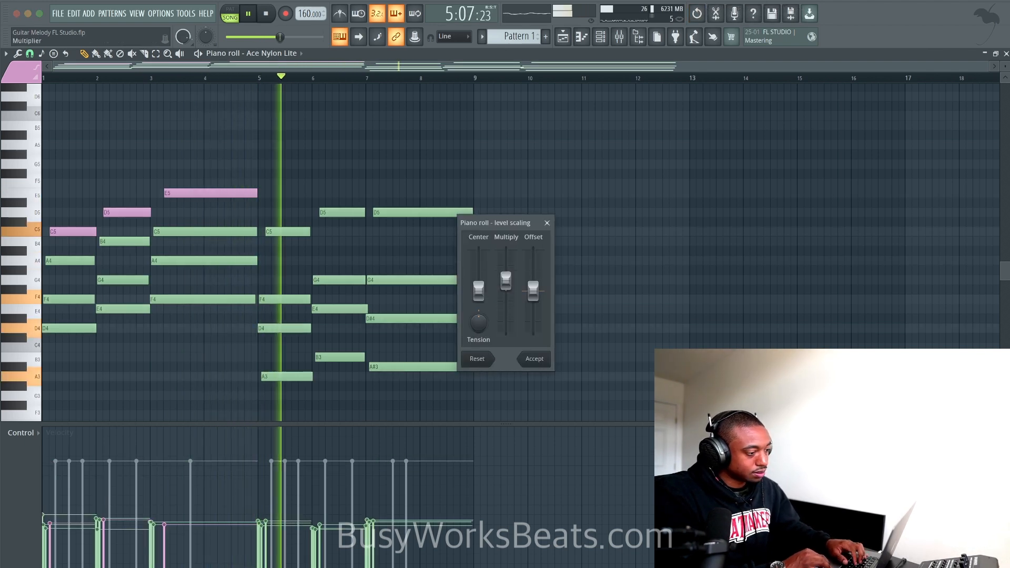
{"action": "left_click_drag", "start_coordinate": [506, 279], "coordinate": [506, 275]}
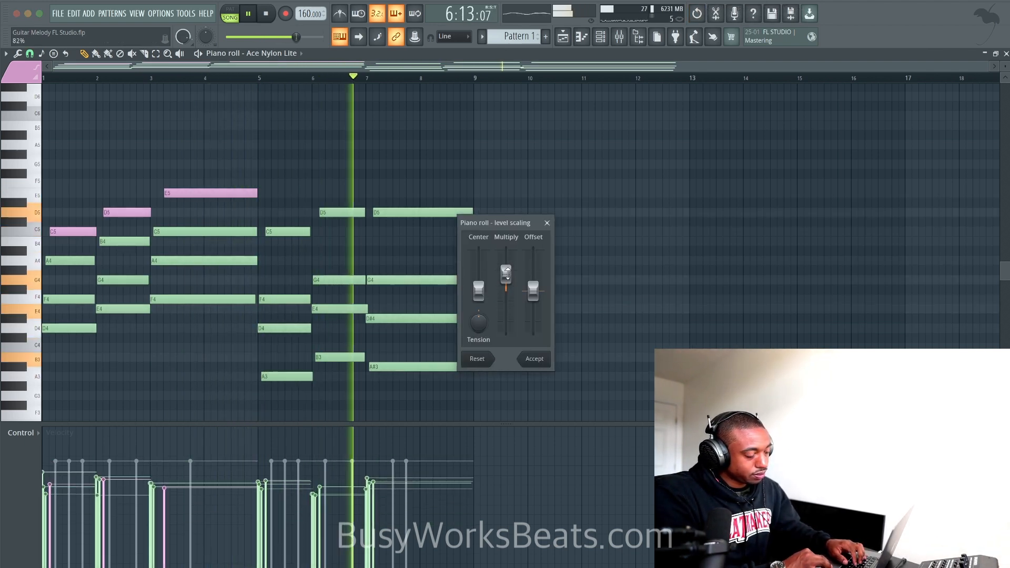
{"action": "left_click", "coordinate": [534, 359]}
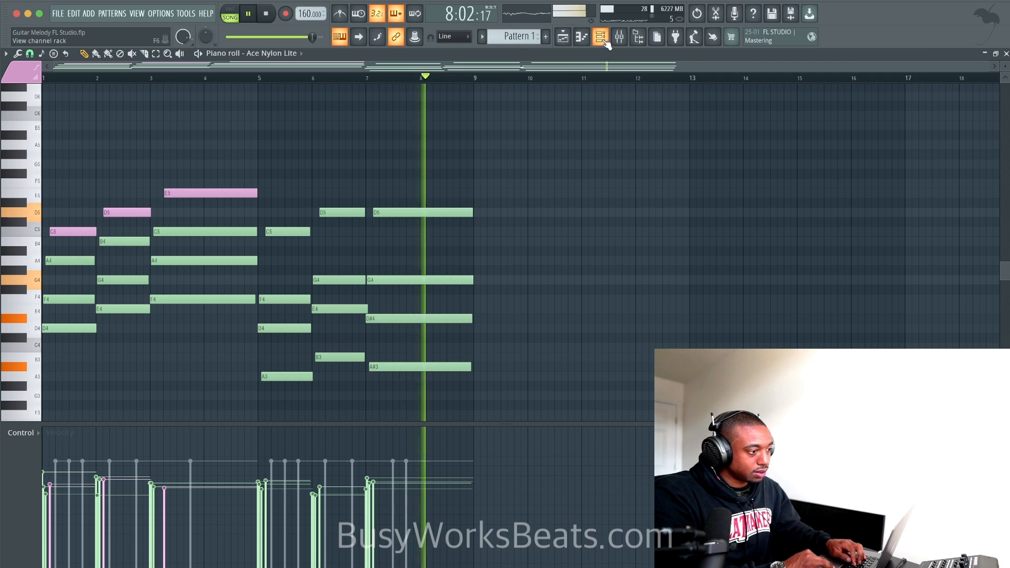
Check the channel rack while listening to both guitar layers with the softened chord velocities, and stop playback
{"action": "key", "text": "F6"}
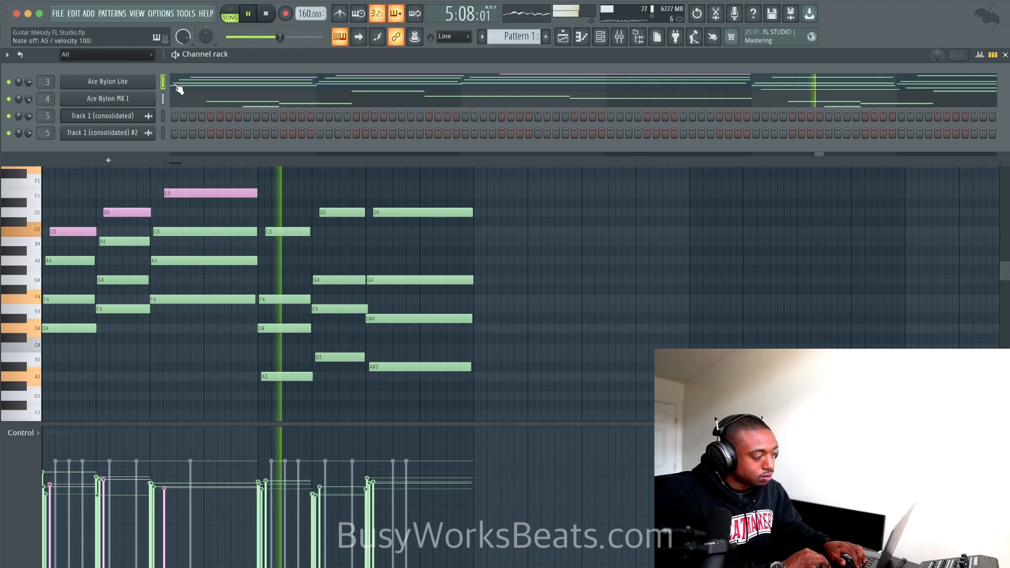
{"action": "right_click", "coordinate": [508, 215]}
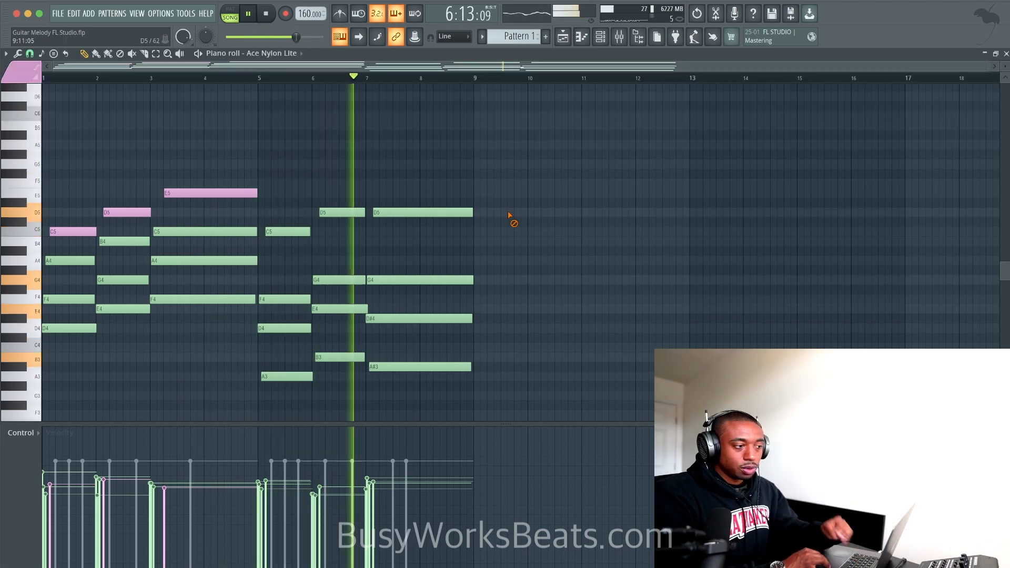
{"action": "key", "text": "space"}
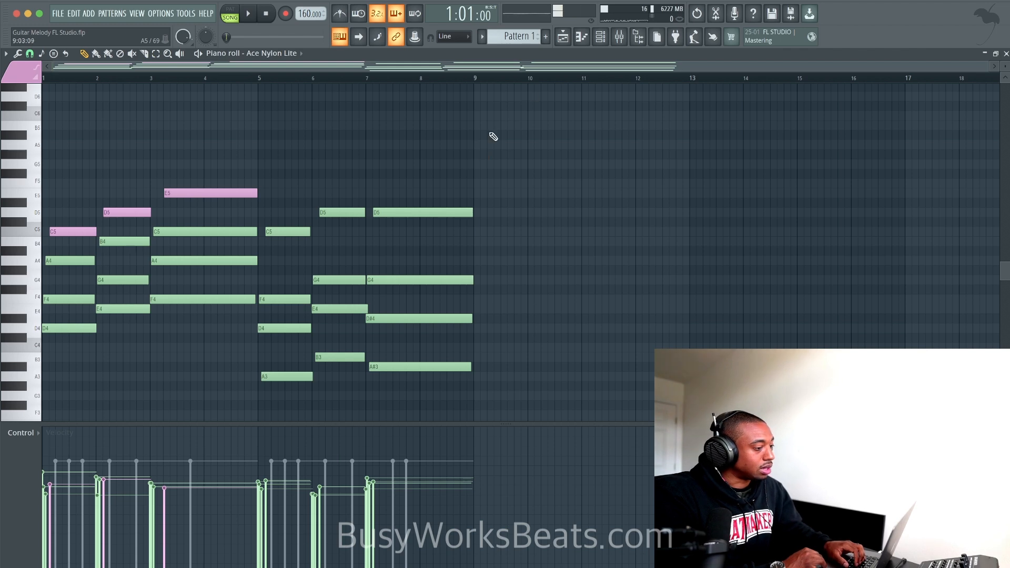
Route the Ace Nylon Lite and Ace Nylon MK I mixer tracks only to Insert 5
{"action": "left_click", "coordinate": [605, 40]}
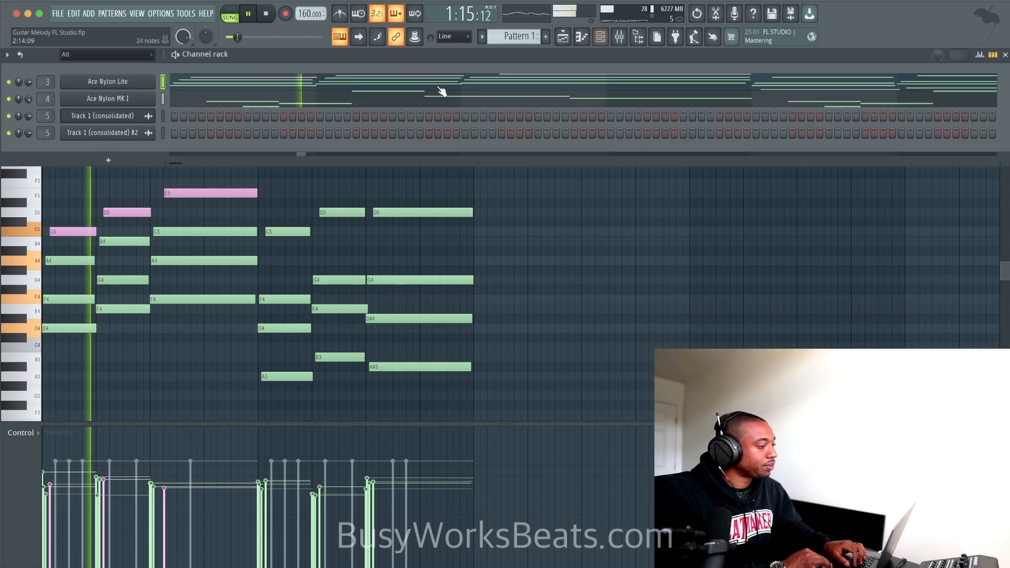
{"action": "left_click", "coordinate": [621, 42]}
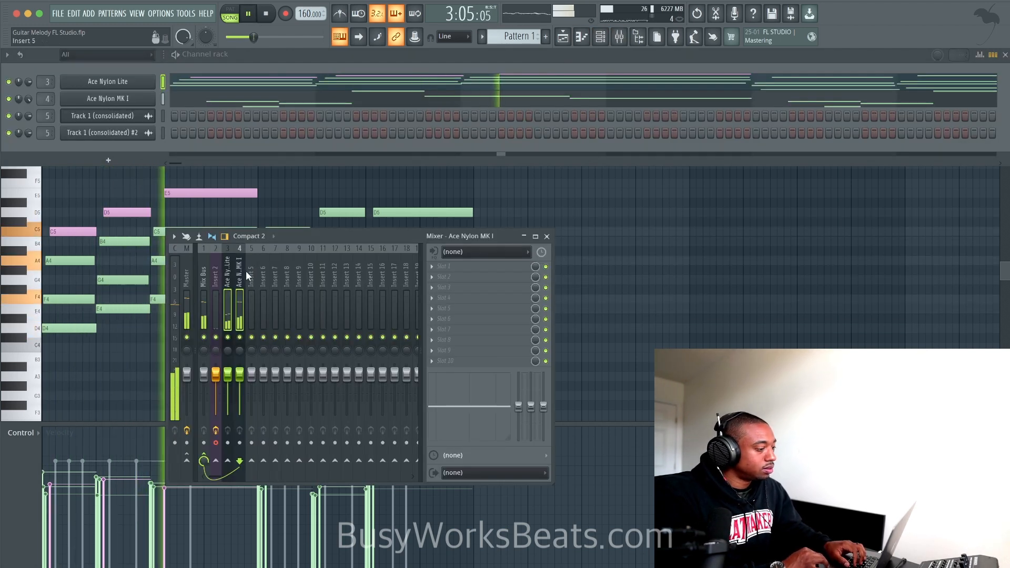
{"action": "left_click", "coordinate": [230, 275]}
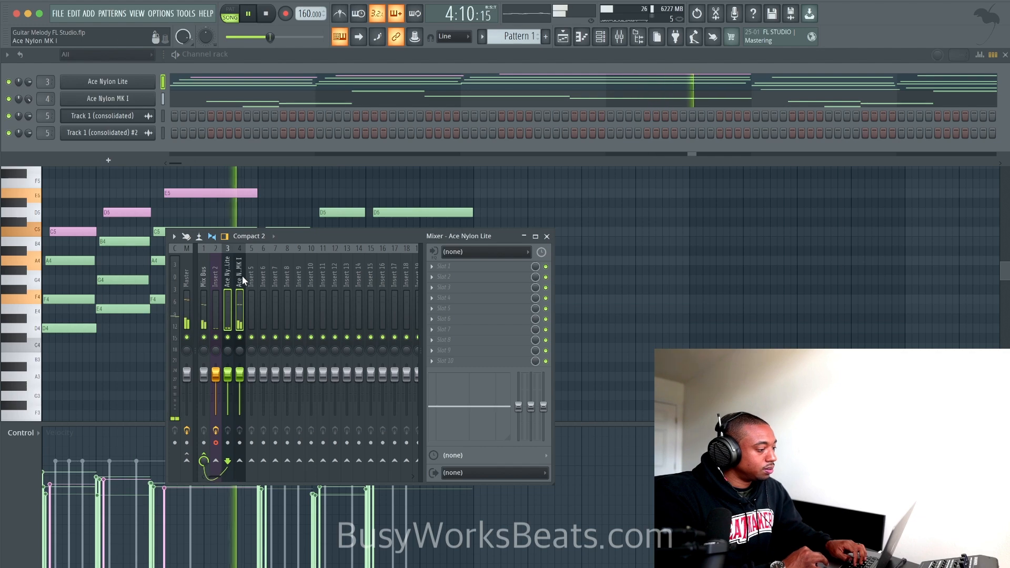
{"action": "right_click", "coordinate": [262, 465]}
{"action": "left_click", "coordinate": [282, 480]}
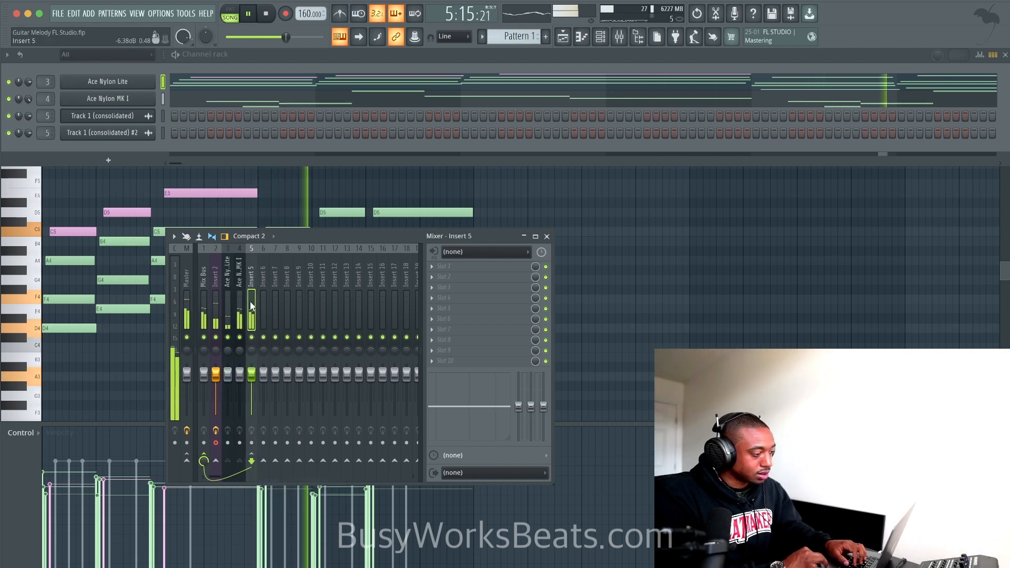
Add kHs Compressor to the first effect slot of Insert 5 and set its ratio to 2.1:1
{"action": "left_click", "coordinate": [465, 270]}
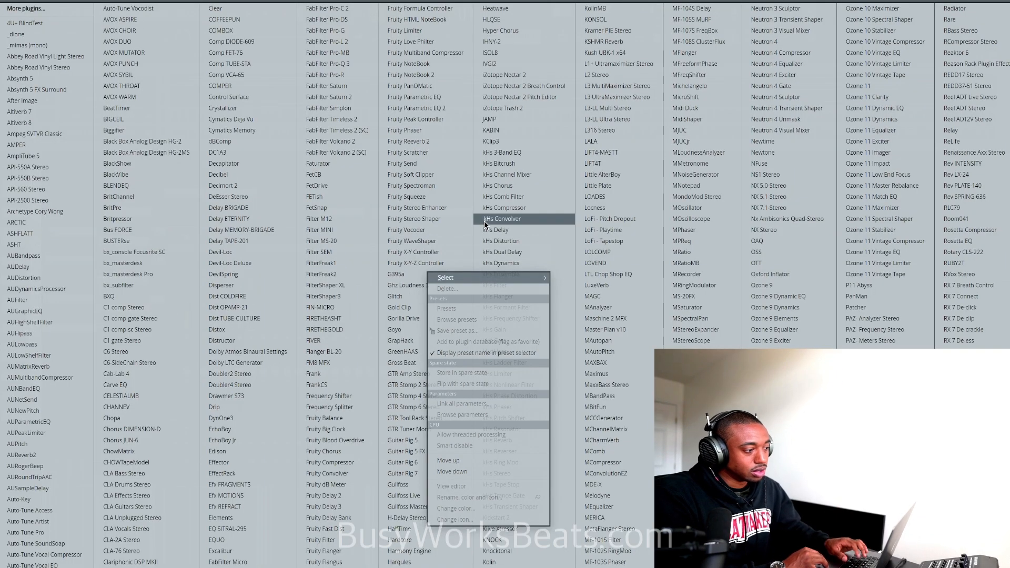
{"action": "left_click", "coordinate": [525, 206]}
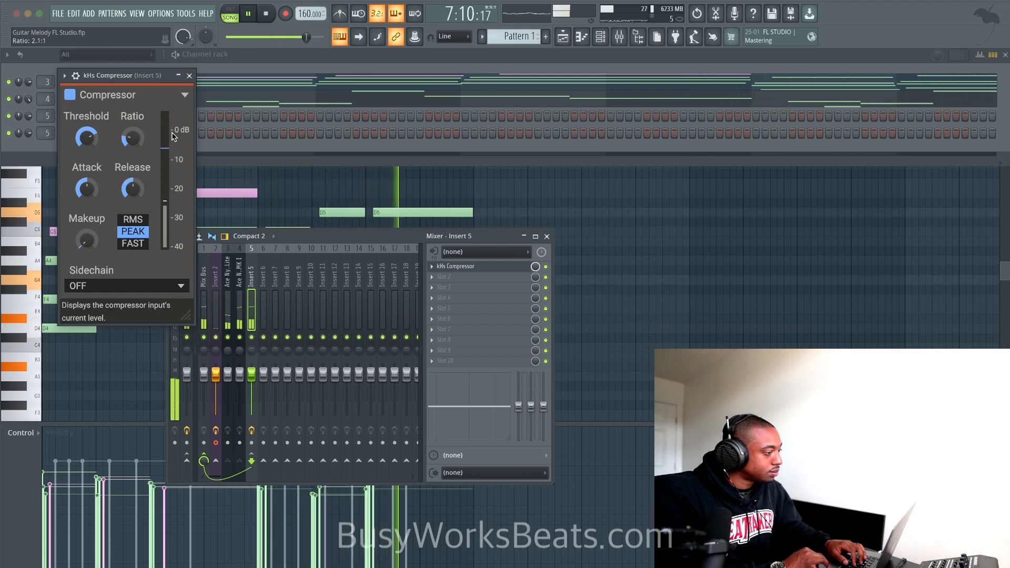
{"action": "left_click", "coordinate": [190, 76]}
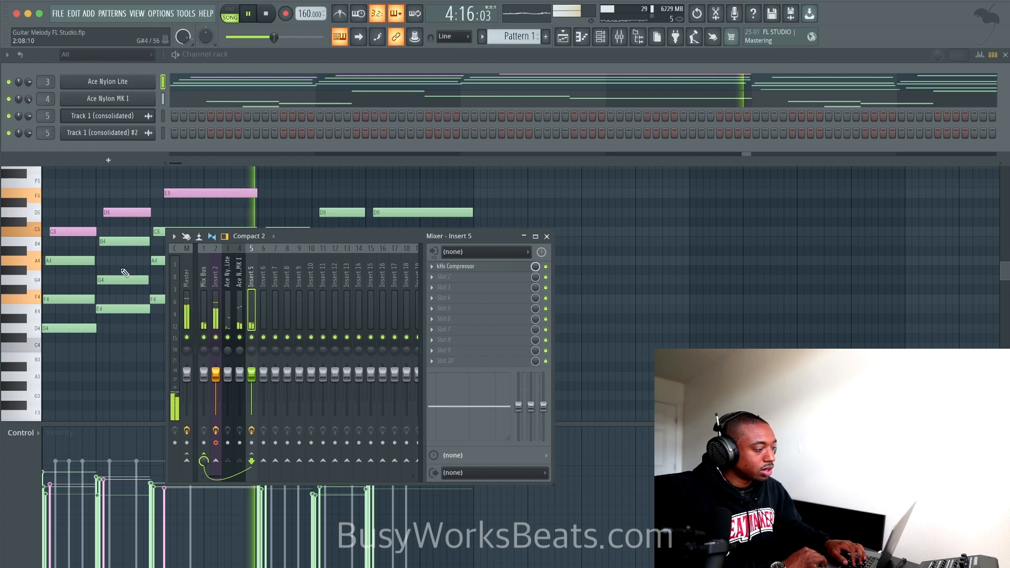
Try the F4, G4 and A4 chord notes in bars 1 to 4 one octave higher, and listen
{"action": "right_click", "coordinate": [115, 342]}
{"action": "key", "text": "space"}
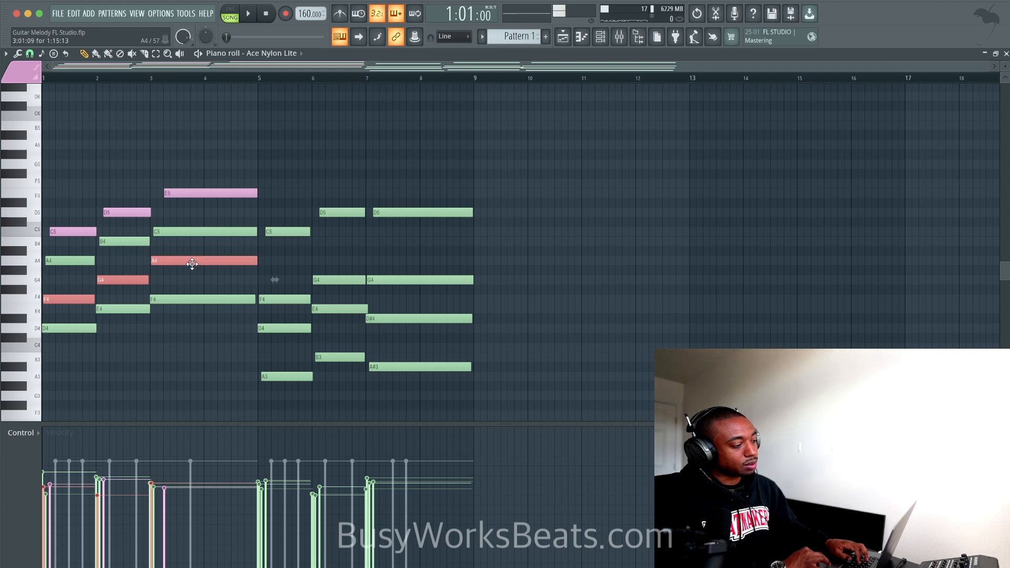
{"action": "key", "text": "ctrl+Up"}
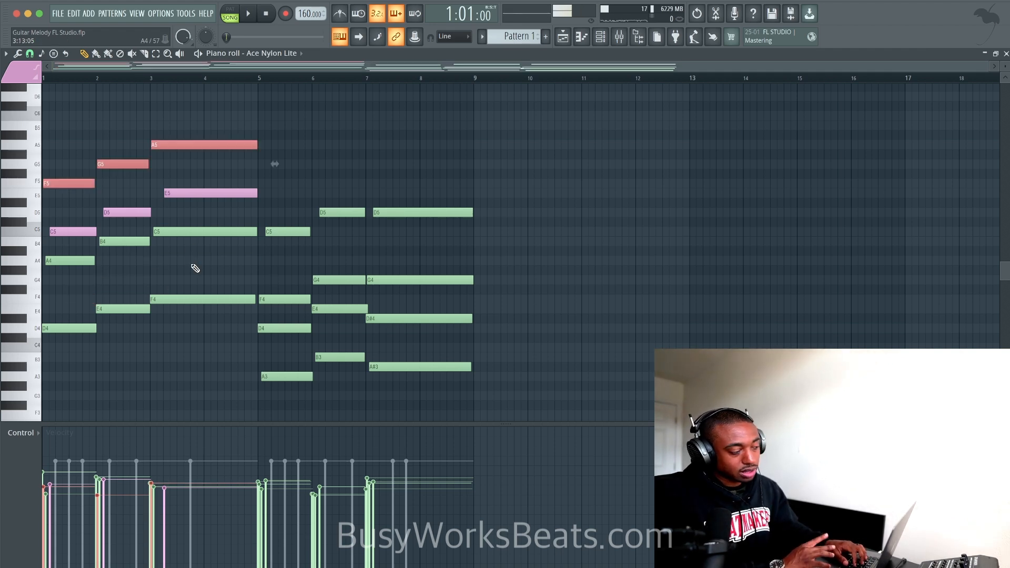
{"action": "key", "text": "space"}
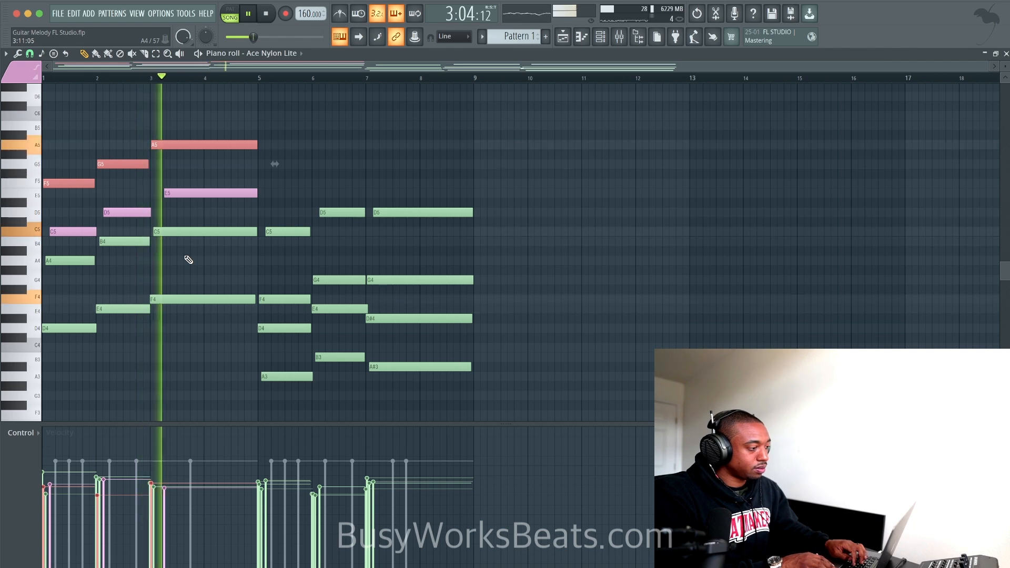
{"action": "key", "text": "space"}
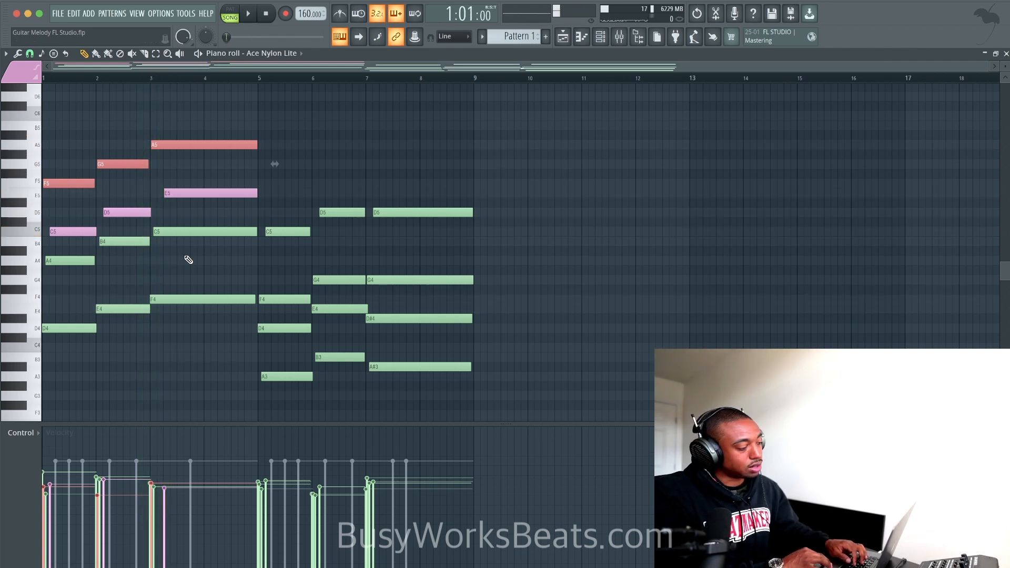
{"action": "key", "text": "space"}
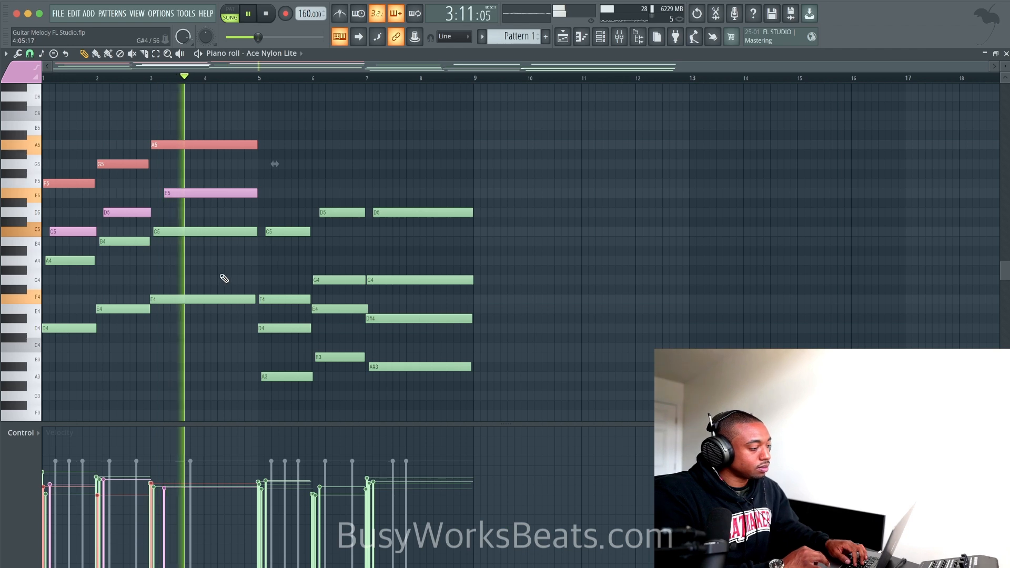
{"action": "key", "text": "ctrl+Down"}
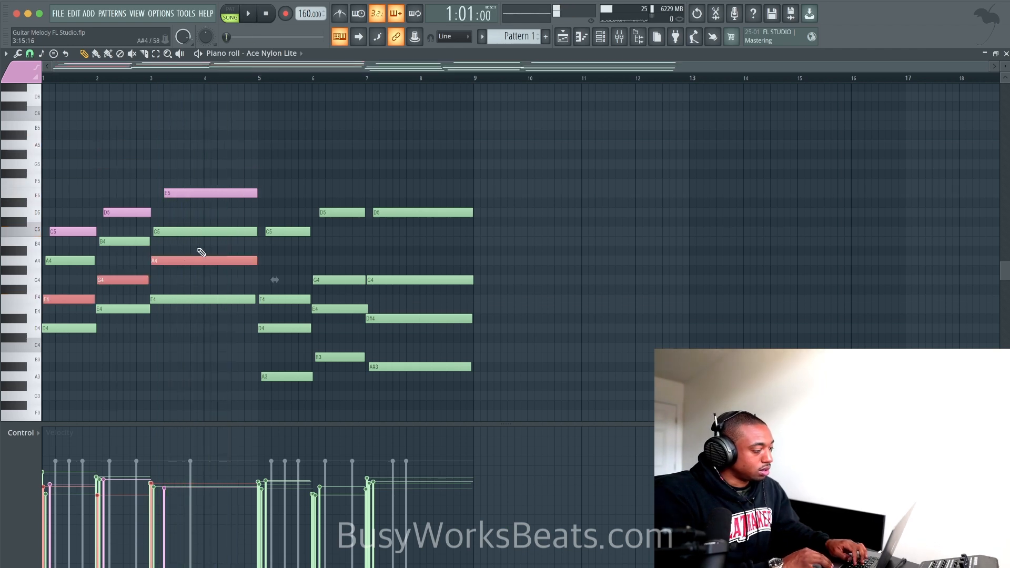
Try the F4, G4 and A4 chord notes in bars 1 to 4 one octave lower, and listen
{"action": "key", "text": "ctrl+Down"}
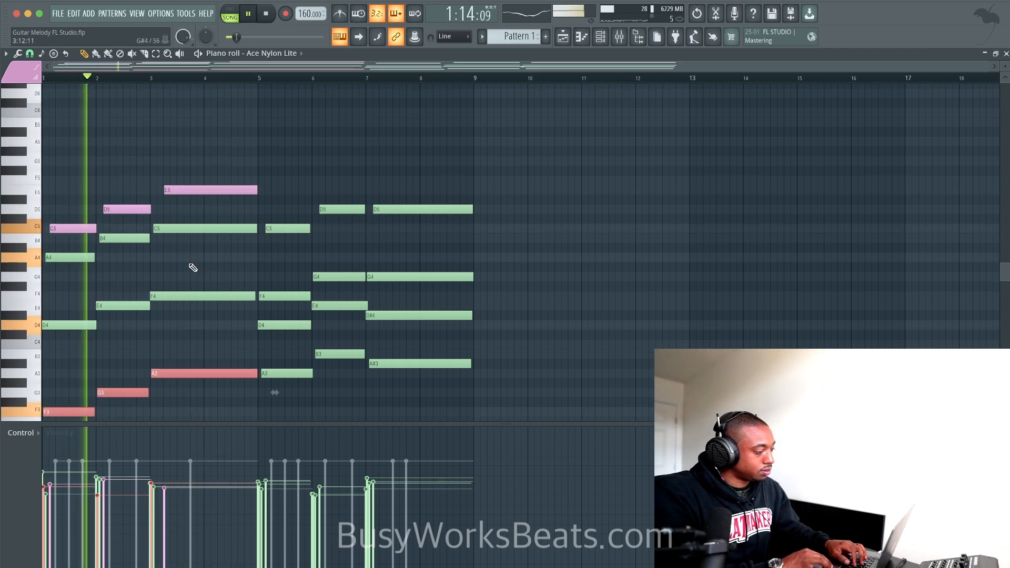
{"action": "key", "text": "ctrl+Up"}
{"action": "key", "text": "space"}
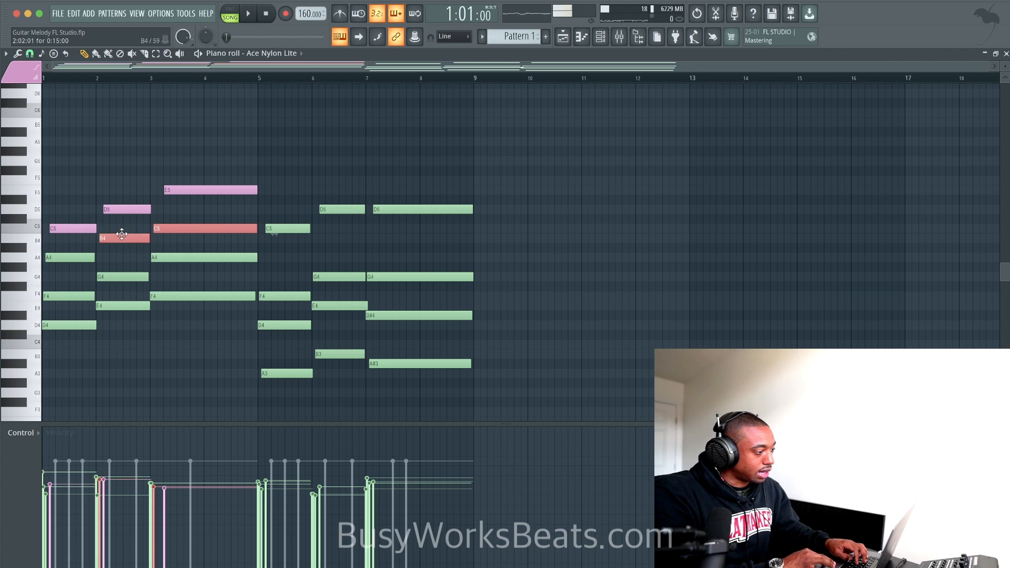
Transpose the A4, B4 and C5 chord notes in bars 1 to 4 down one octave, and listen
{"action": "key", "text": "ctrl+Down"}
{"action": "key", "text": "space"}
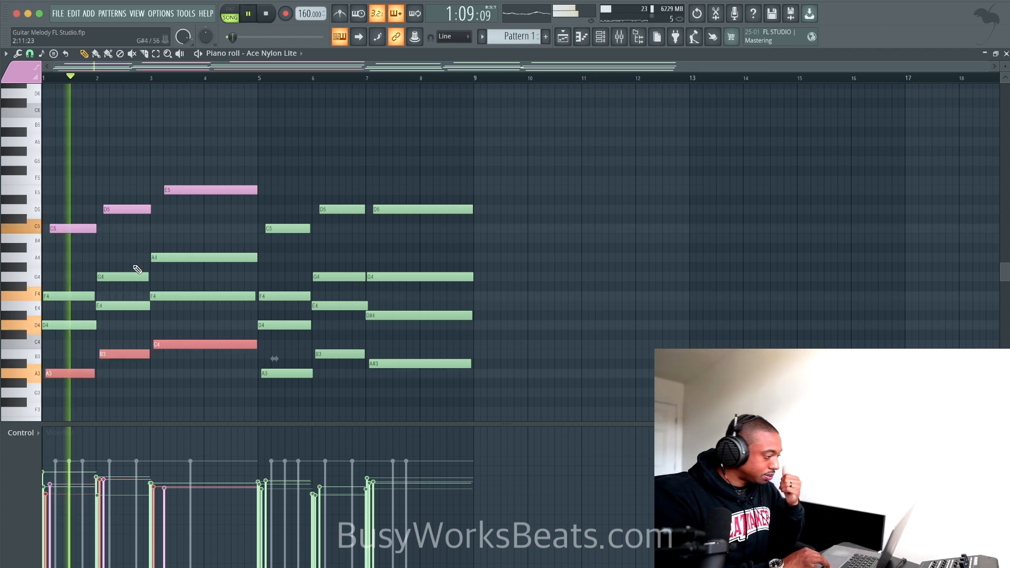
{"action": "left_click", "coordinate": [189, 389], "text": "ctrl"}
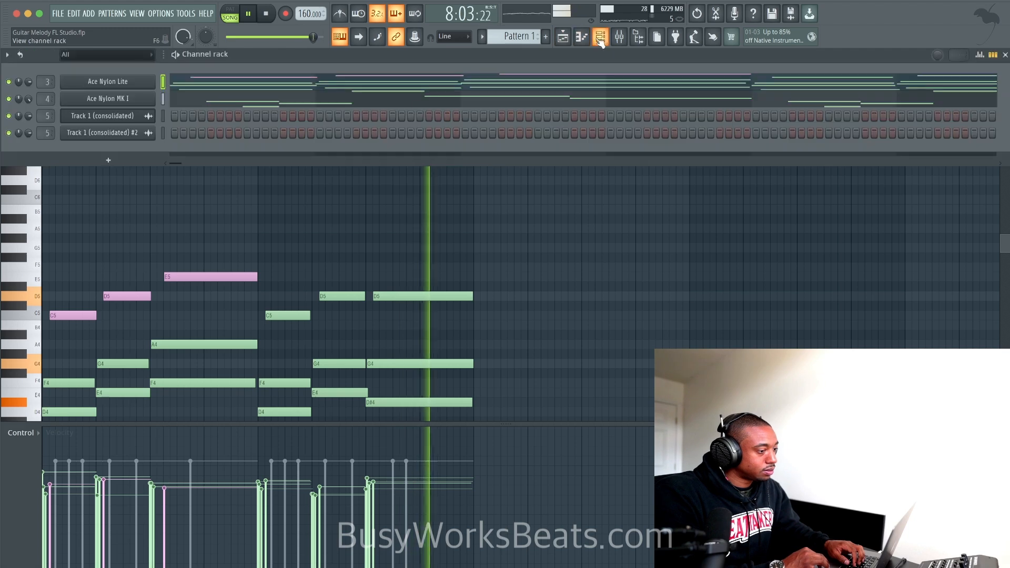
Open the Ace Nylon MK I notes and delete the short E3 slide note in bar 7 before the long A#3
{"action": "key", "text": "F6"}
{"action": "left_click", "coordinate": [273, 100]}
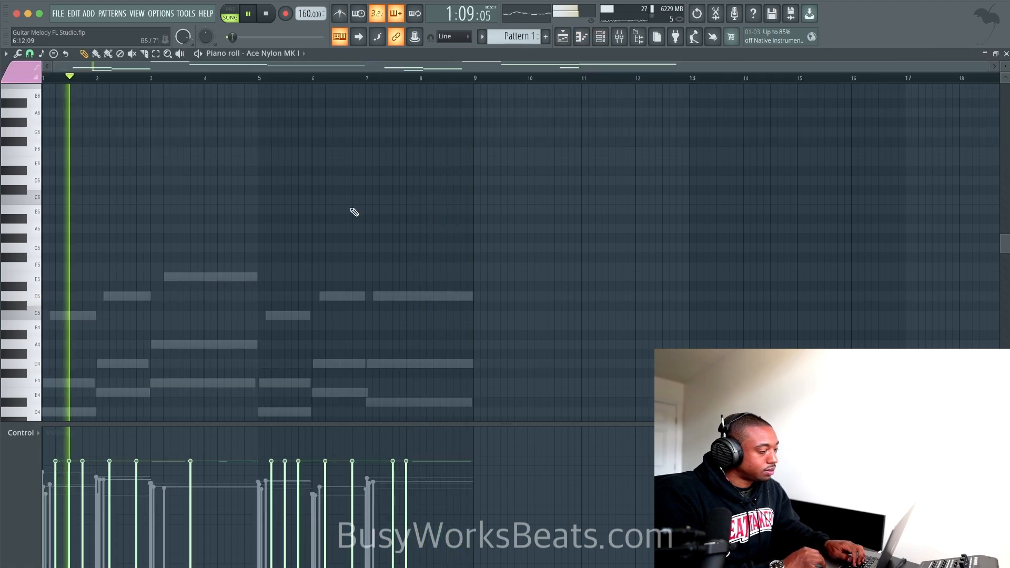
{"action": "scroll", "coordinate": [352, 212], "scroll_direction": "down", "scroll_amount": 5}
{"action": "key", "text": "super+Up"}
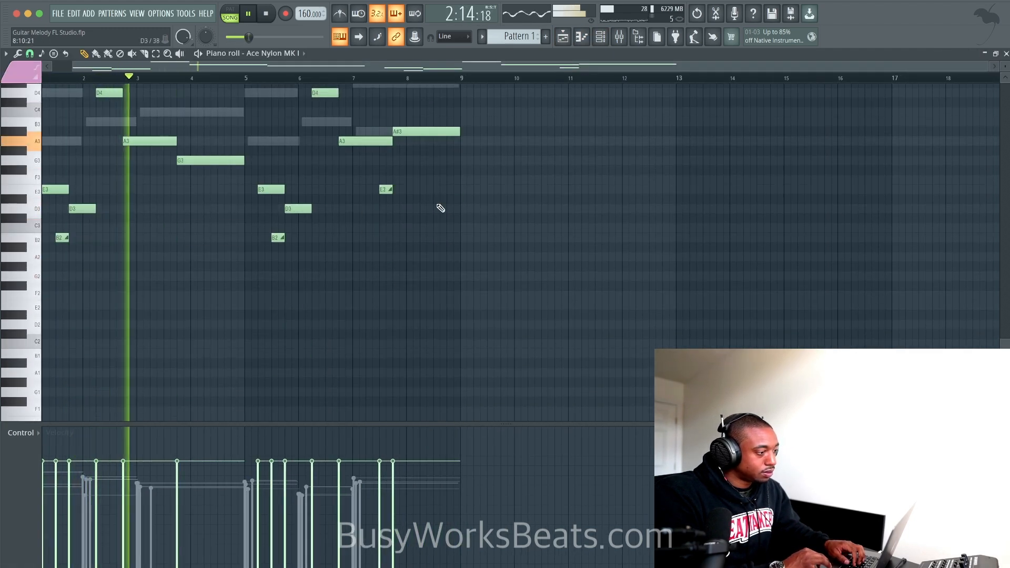
{"action": "right_click", "coordinate": [386, 189]}
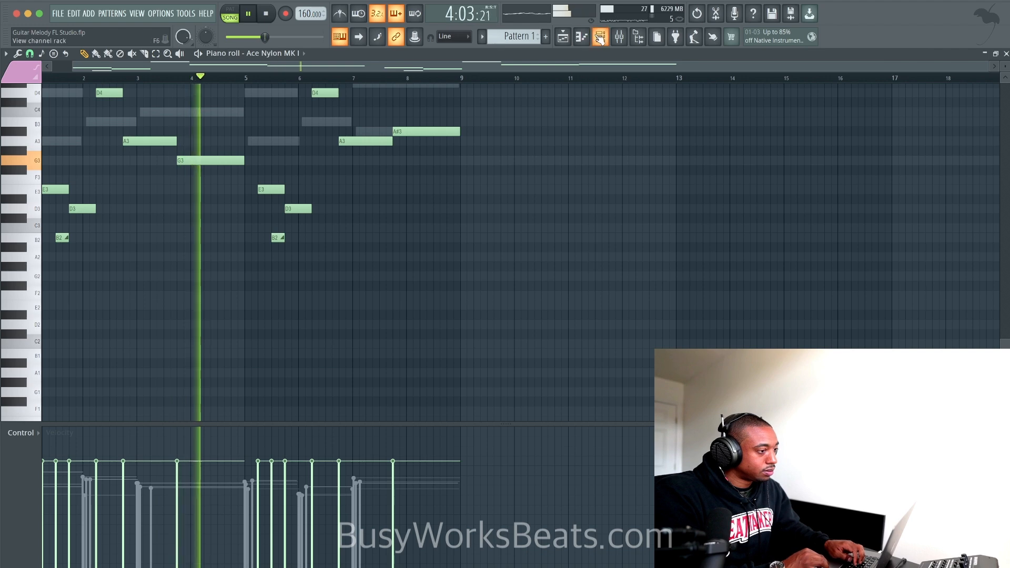
Adjust the Ace Nylon MK I channel volume slightly in the channel rack
{"action": "key", "text": "F6"}
{"action": "mouse_move", "coordinate": [28, 99]}
{"action": "left_mouse_down"}
{"action": "mouse_move", "coordinate": [29, 71]}
{"action": "mouse_move", "coordinate": [30, 99]}
{"action": "left_mouse_up"}
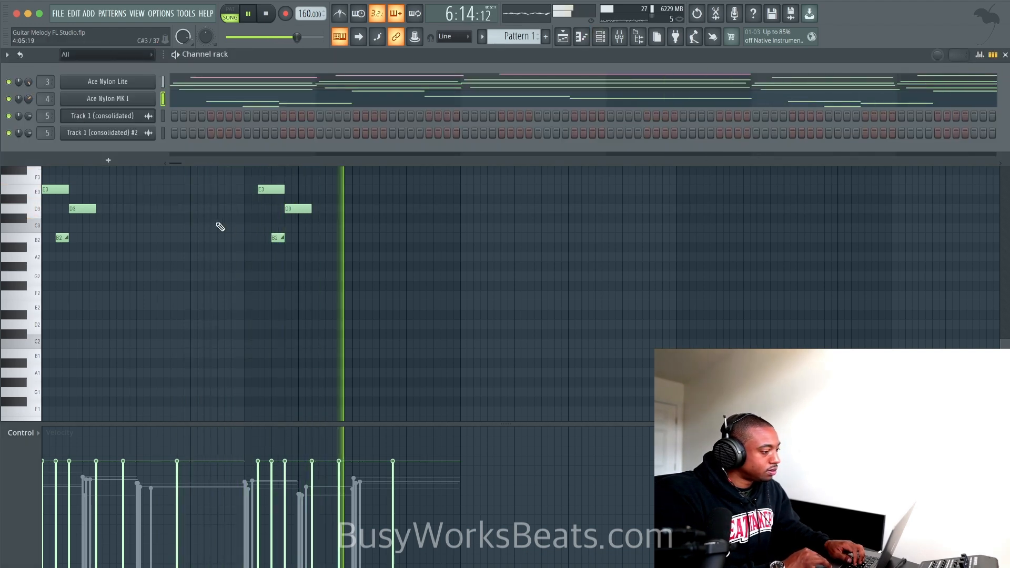
{"action": "key", "text": "F6"}
Add a short A#3 note at 7:09:00 before the long A#3 in Ace Nylon MK I and set its color to green
{"action": "scroll", "coordinate": [378, 199], "scroll_direction": "up", "scroll_amount": 3}
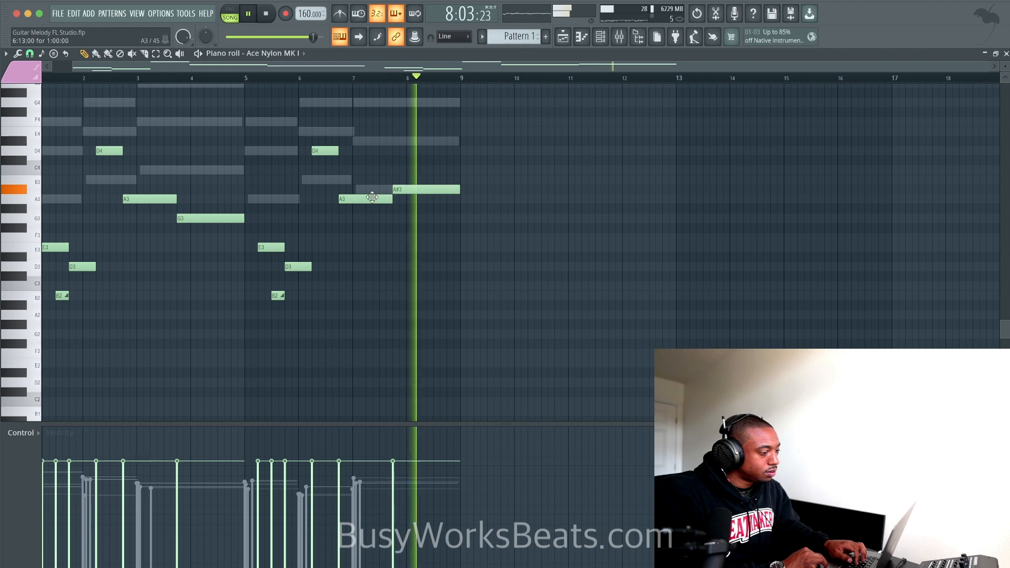
{"action": "left_click", "coordinate": [383, 189]}
{"action": "double_click", "coordinate": [384, 189]}
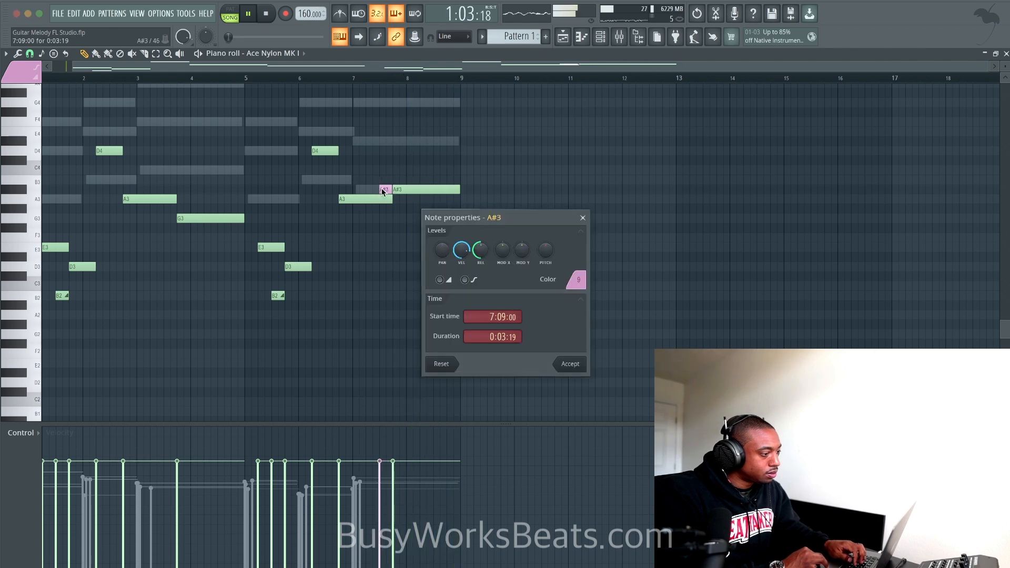
{"action": "left_click", "coordinate": [575, 279]}
{"action": "left_click", "coordinate": [576, 296]}
{"action": "left_click", "coordinate": [570, 363]}
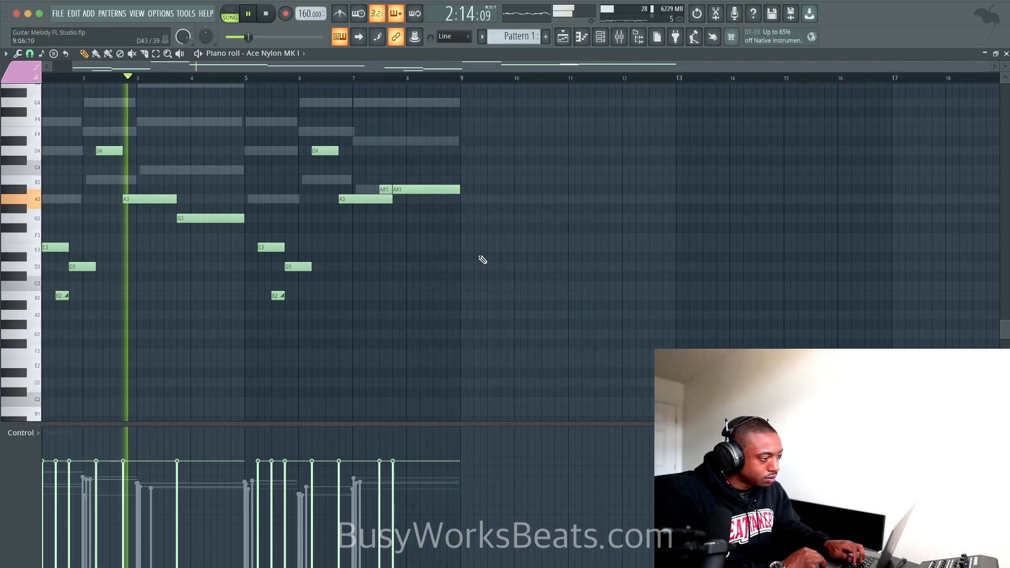
Load the Daisy Rock Acoustic preset from Essential Guitars into the Ace Nylon Lite channel, listen, and close the instrument
{"action": "key", "text": "F6"}
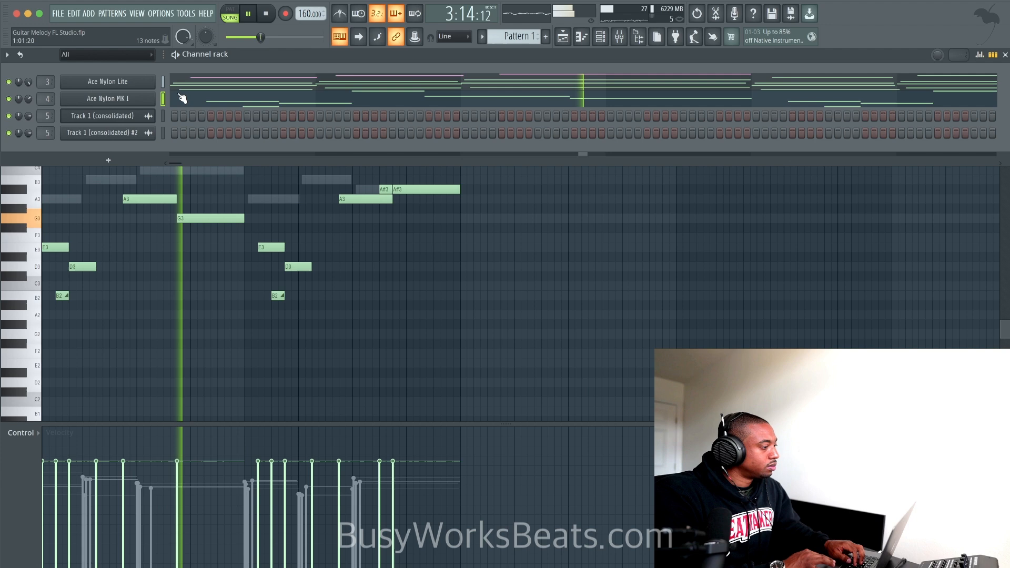
{"action": "left_click", "coordinate": [136, 82]}
{"action": "key", "text": "space"}
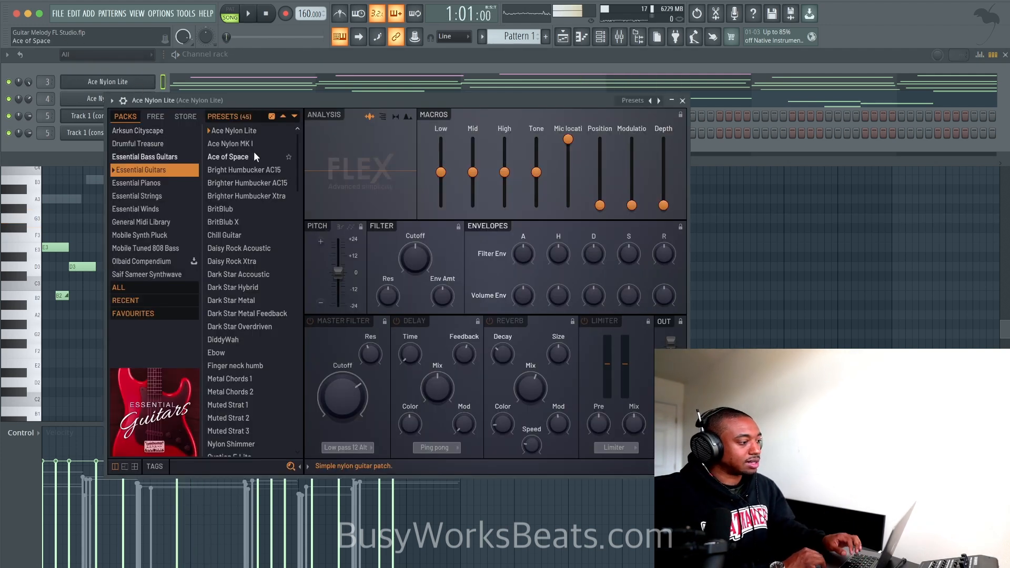
{"action": "left_click", "coordinate": [248, 157]}
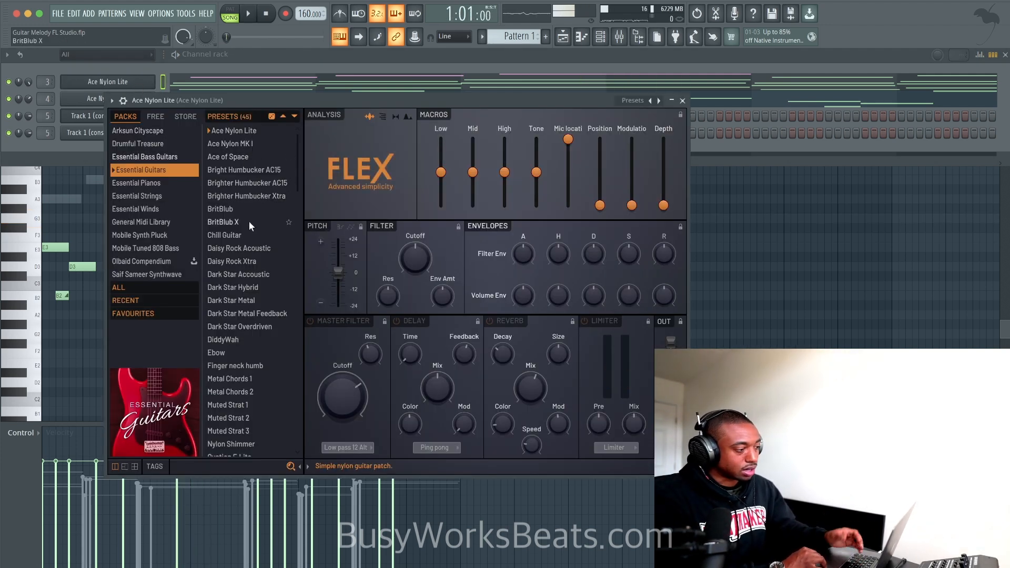
{"action": "left_click", "coordinate": [251, 250]}
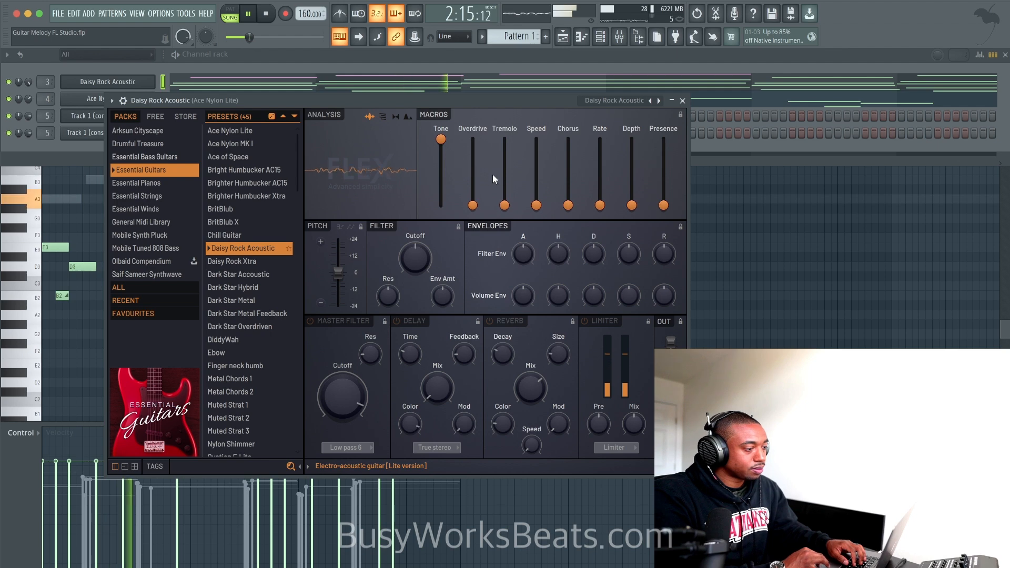
{"action": "left_click", "coordinate": [683, 100]}
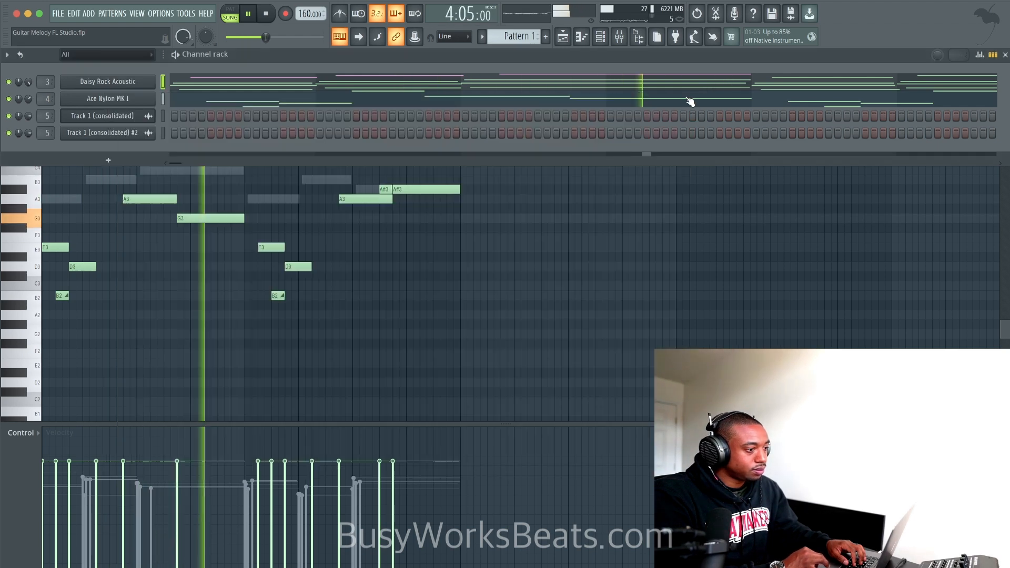
Load the Upright Bass preset from the Essential Bass Guitars pack into the Ace Nylon MK I channel
{"action": "left_click", "coordinate": [113, 101]}
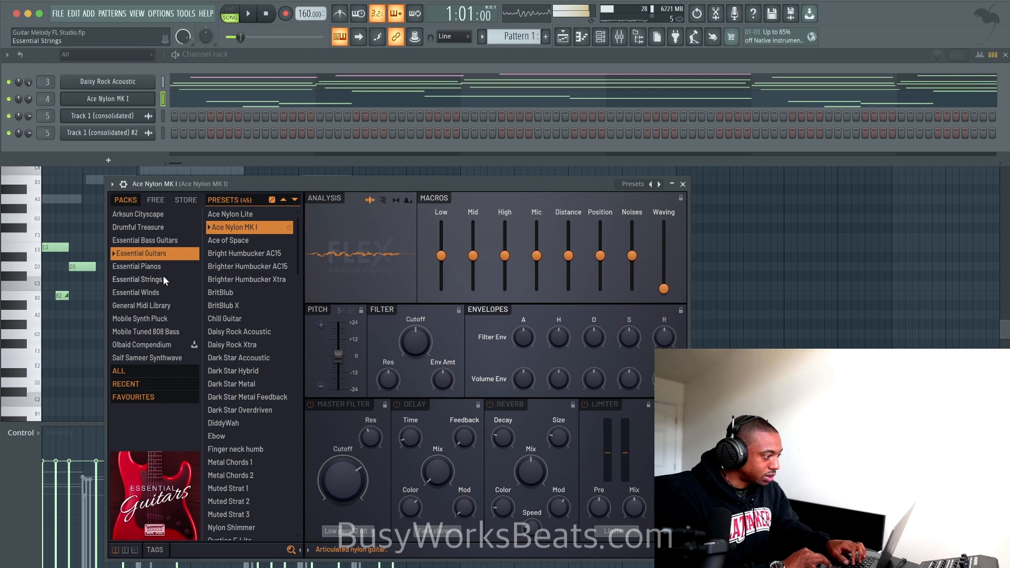
{"action": "left_click", "coordinate": [177, 242]}
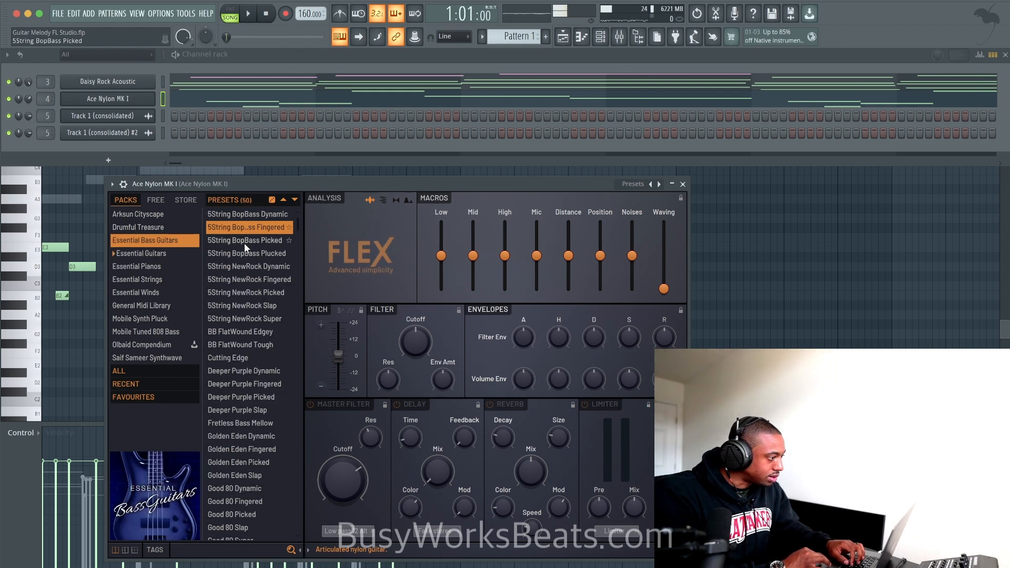
{"action": "scroll", "coordinate": [262, 271], "scroll_direction": "down", "scroll_amount": 5}
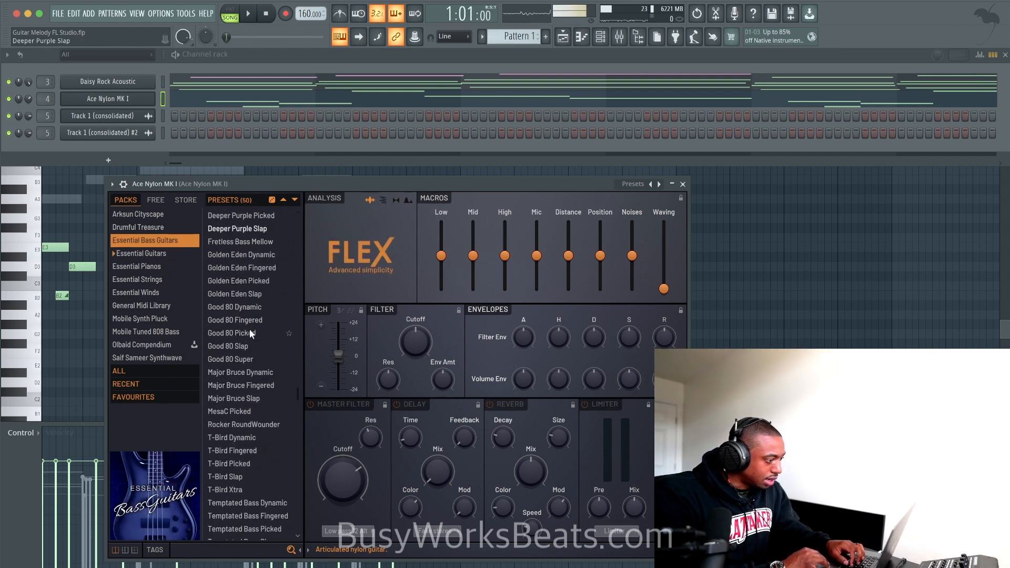
{"action": "scroll", "coordinate": [238, 415], "scroll_direction": "down", "scroll_amount": 4}
{"action": "left_click", "coordinate": [250, 363]}
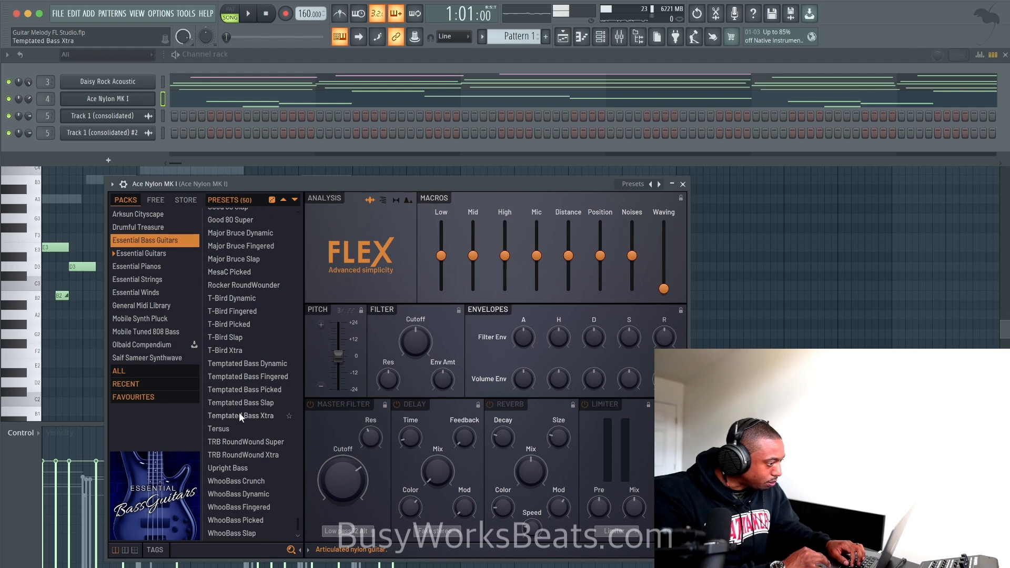
{"action": "left_click", "coordinate": [237, 468]}
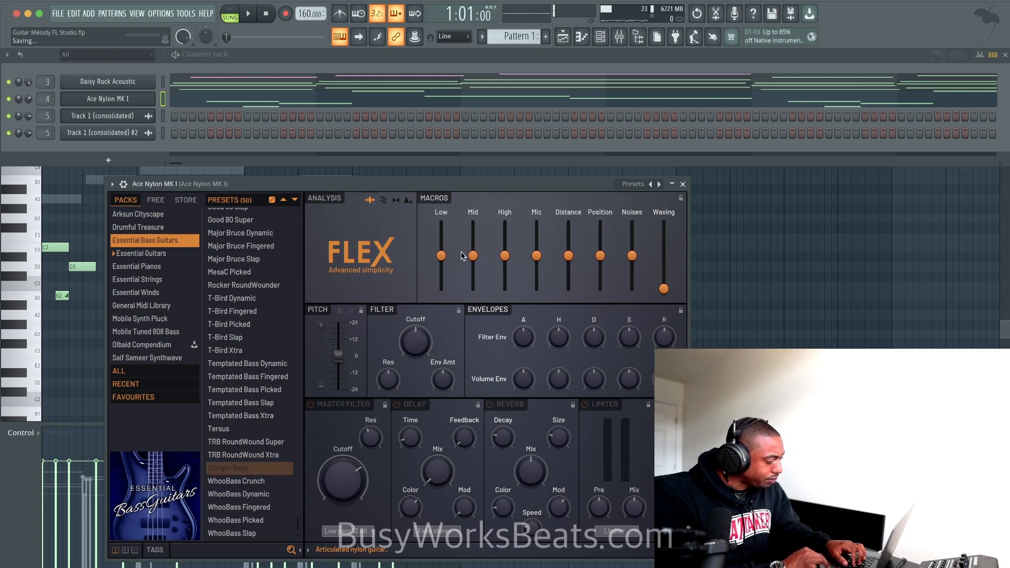
Turn off the reverb, delay and master filter of the Upright Bass preset and close the instrument
{"action": "left_click", "coordinate": [489, 404]}
{"action": "left_click", "coordinate": [396, 404]}
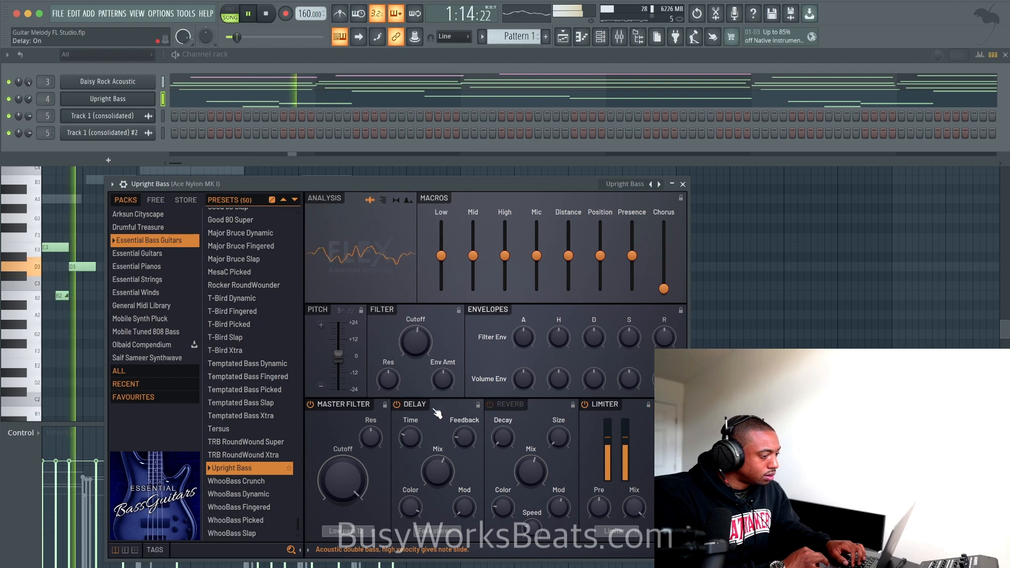
{"action": "left_click", "coordinate": [311, 404]}
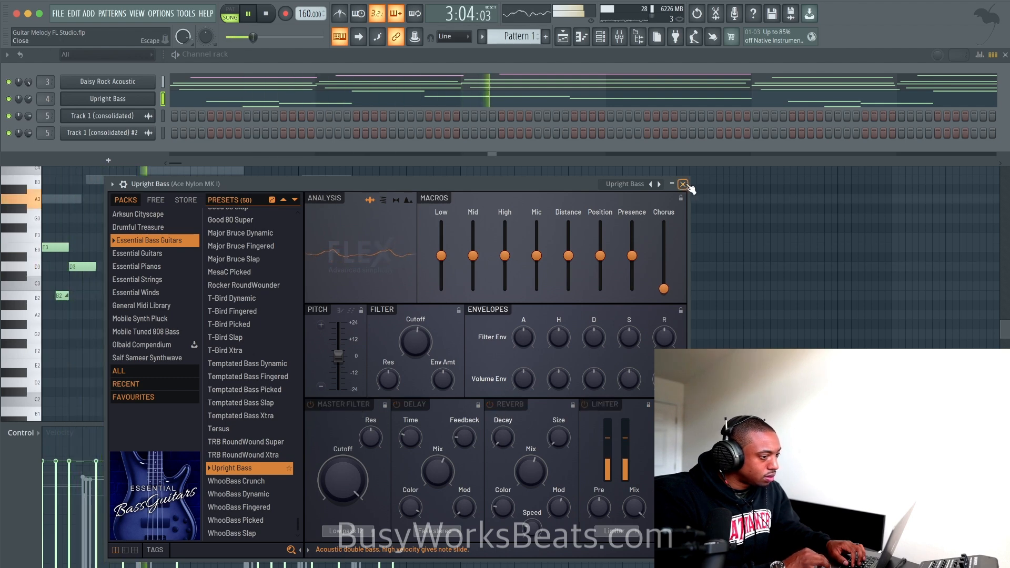
{"action": "left_click", "coordinate": [683, 184]}
Open the Upright Bass notes and transpose the whole melody up one octave
{"action": "left_click", "coordinate": [234, 96]}
{"action": "left_click", "coordinate": [234, 96]}
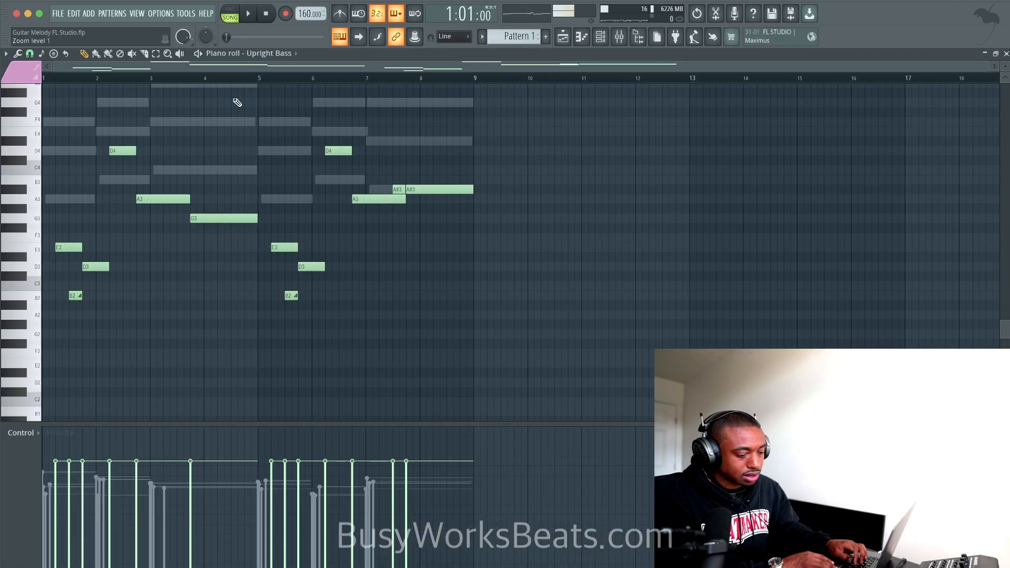
{"action": "key", "text": "ctrl+Up"}
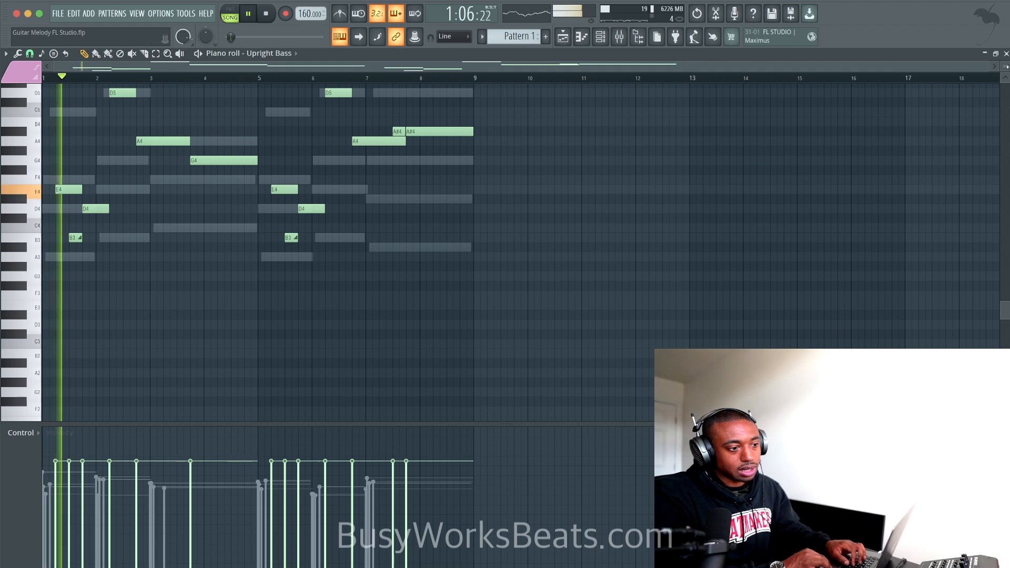
Set the Upright Bass channel volume to 46% in the channel rack
{"action": "key", "text": "Escape"}
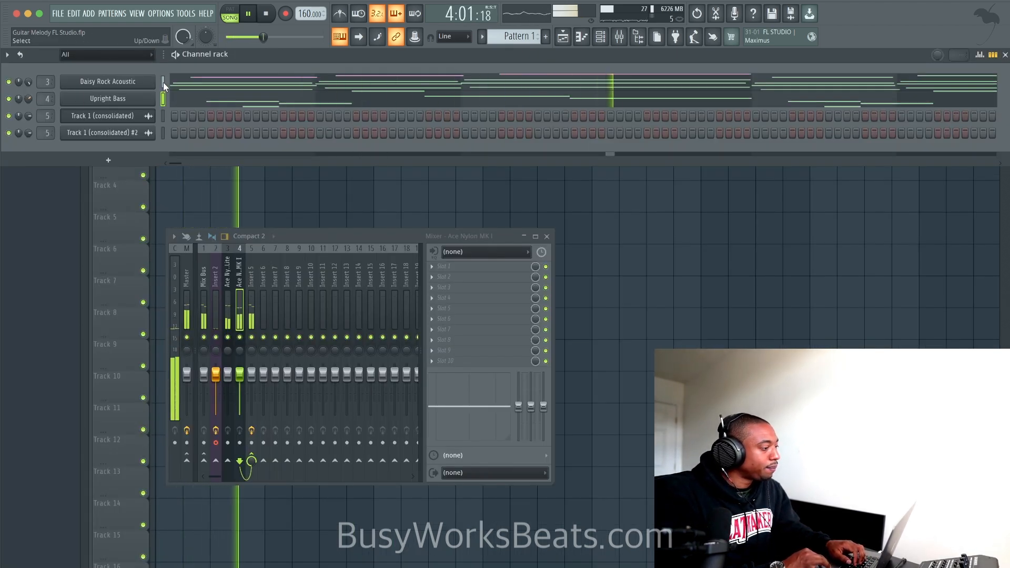
{"action": "right_click", "coordinate": [265, 204]}
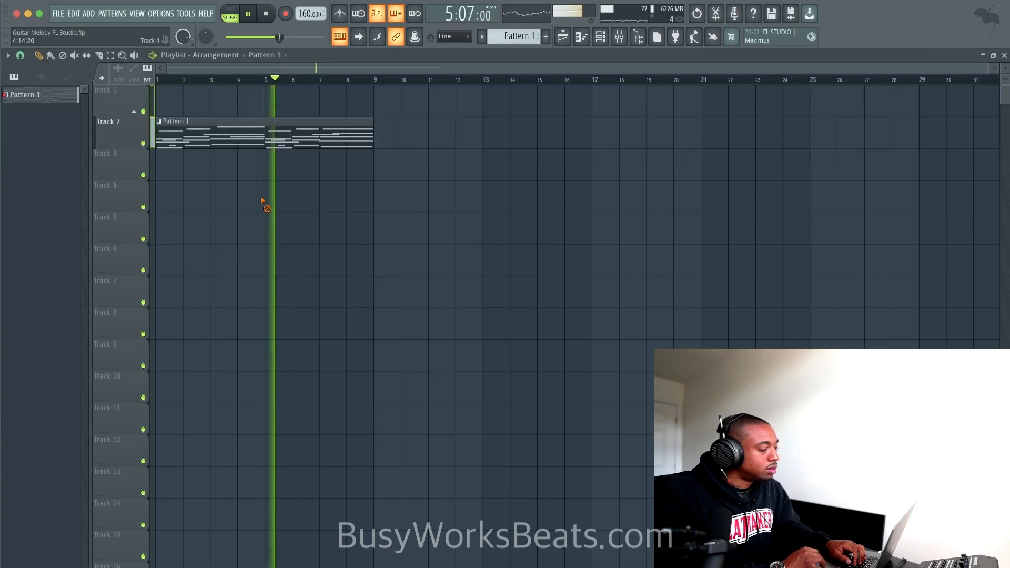
{"action": "key", "text": "F6"}
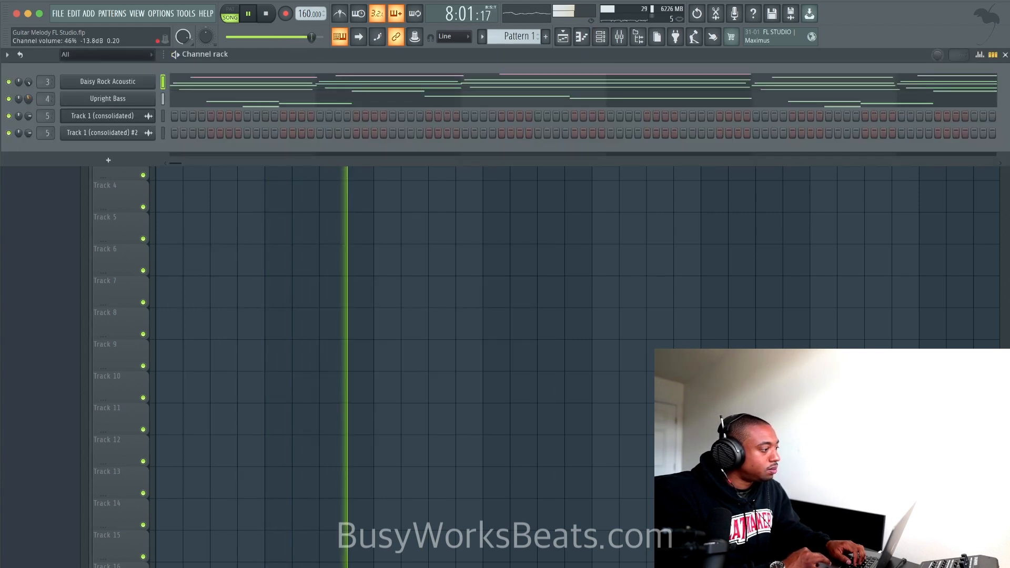
{"action": "right_click", "coordinate": [318, 259]}
Turn the short A#4 note before the long A#4 in the Upright Bass part into a slide note, and listen
{"action": "double_click", "coordinate": [346, 136]}
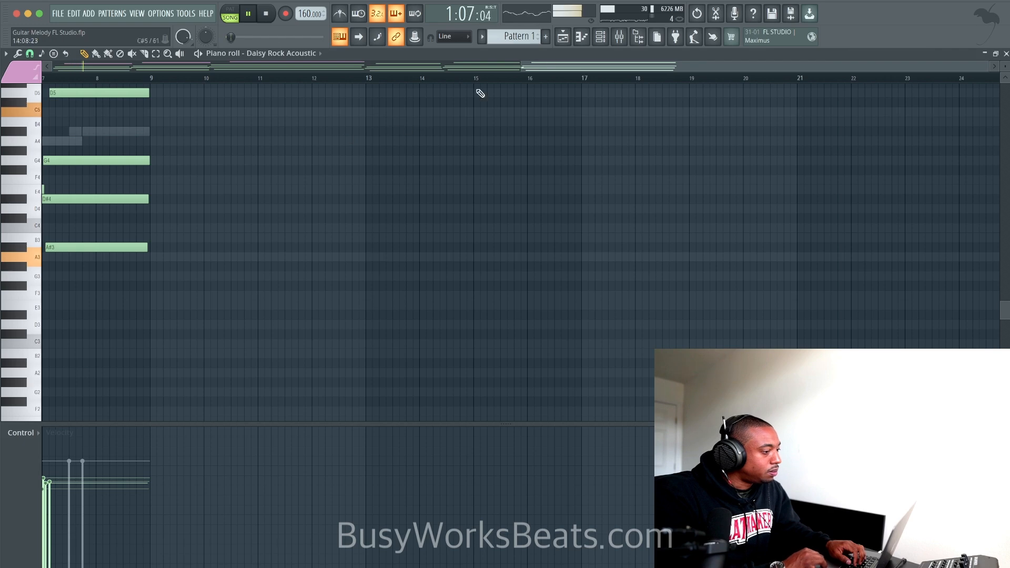
{"action": "left_click", "coordinate": [310, 53]}
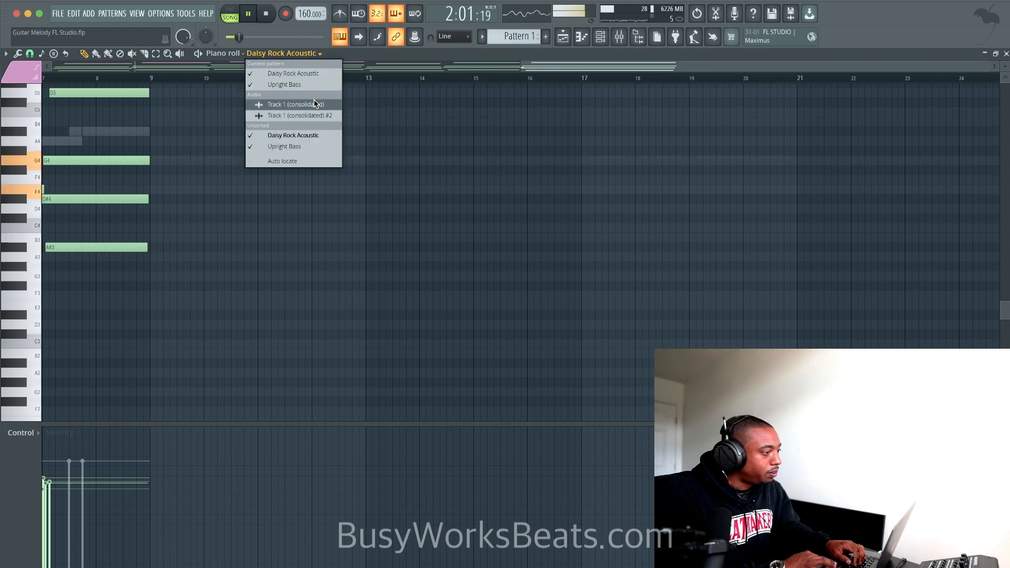
{"action": "left_click", "coordinate": [307, 146]}
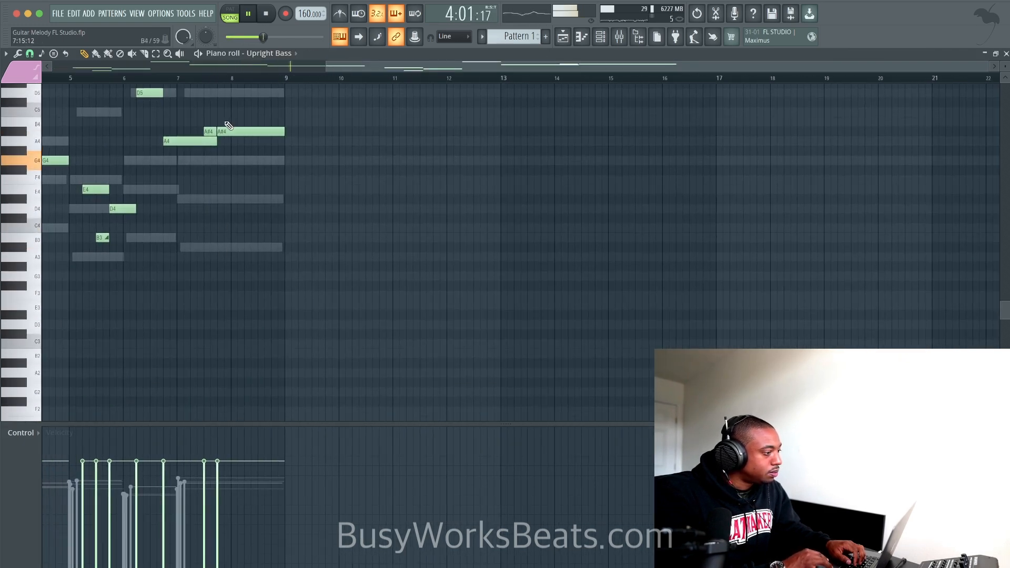
{"action": "double_click", "coordinate": [209, 131]}
{"action": "left_click", "coordinate": [445, 279]}
{"action": "left_click", "coordinate": [570, 364]}
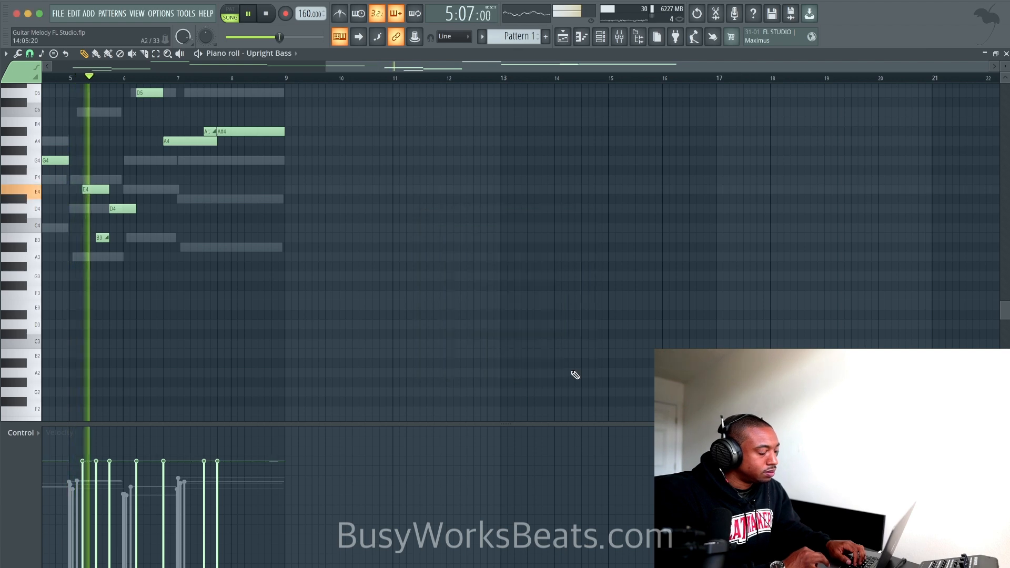
{"action": "scroll", "coordinate": [496, 254], "scroll_direction": "left", "scroll_amount": 4}
{"action": "scroll", "coordinate": [496, 255], "scroll_direction": "up", "scroll_amount": 3}
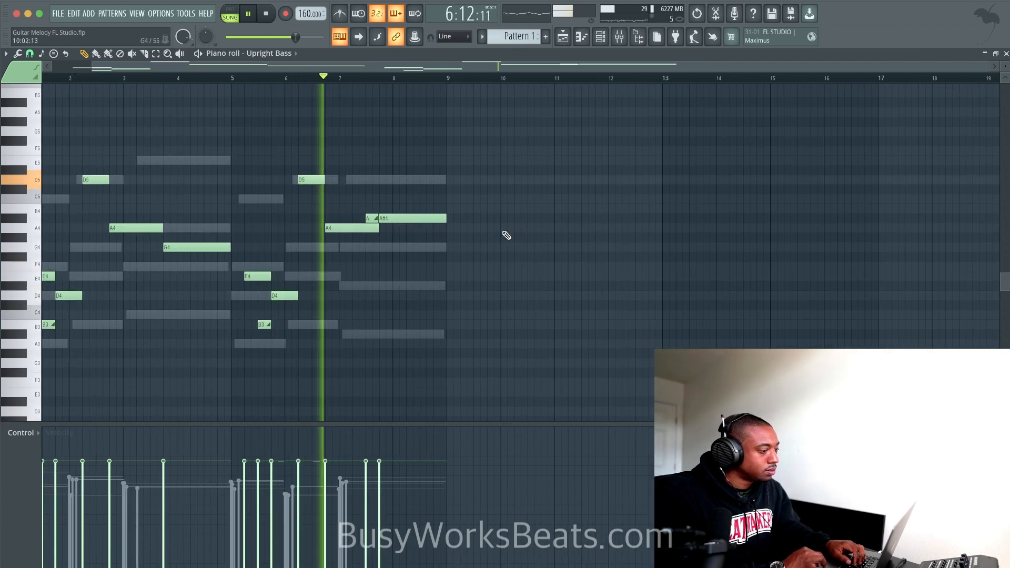
Add a FLEX instrument, load 2-OpFM Designer from the Saif Sameer Synthwave pack, and try it out
{"action": "left_click", "coordinate": [568, 36]}
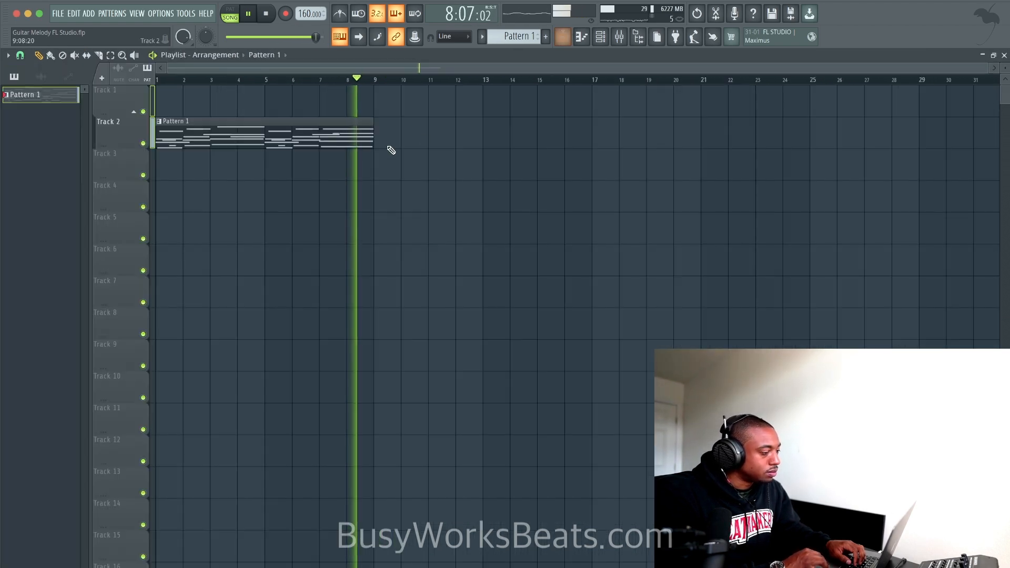
{"action": "left_click", "coordinate": [601, 37]}
{"action": "left_click", "coordinate": [125, 160]}
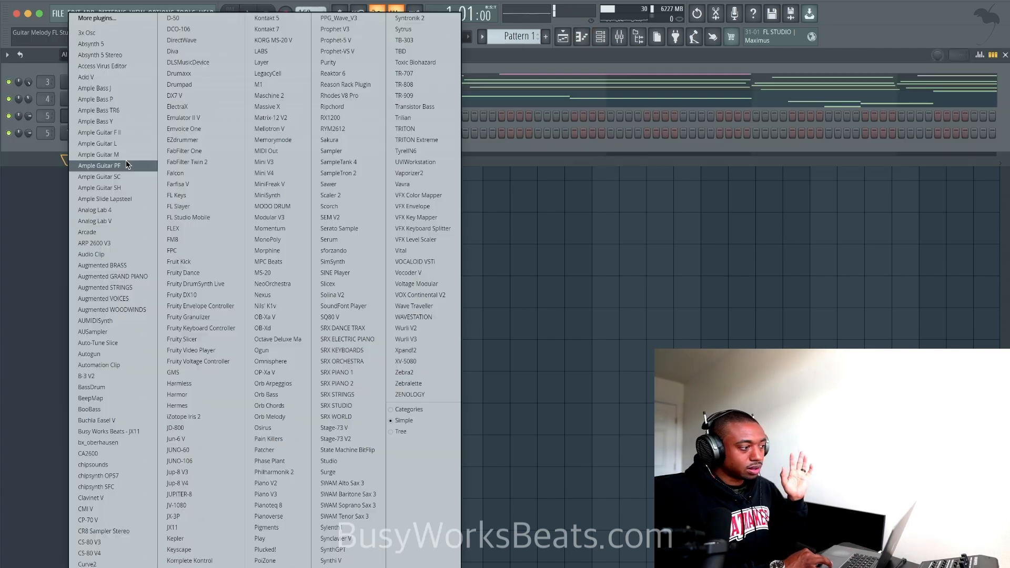
{"action": "left_click", "coordinate": [205, 228]}
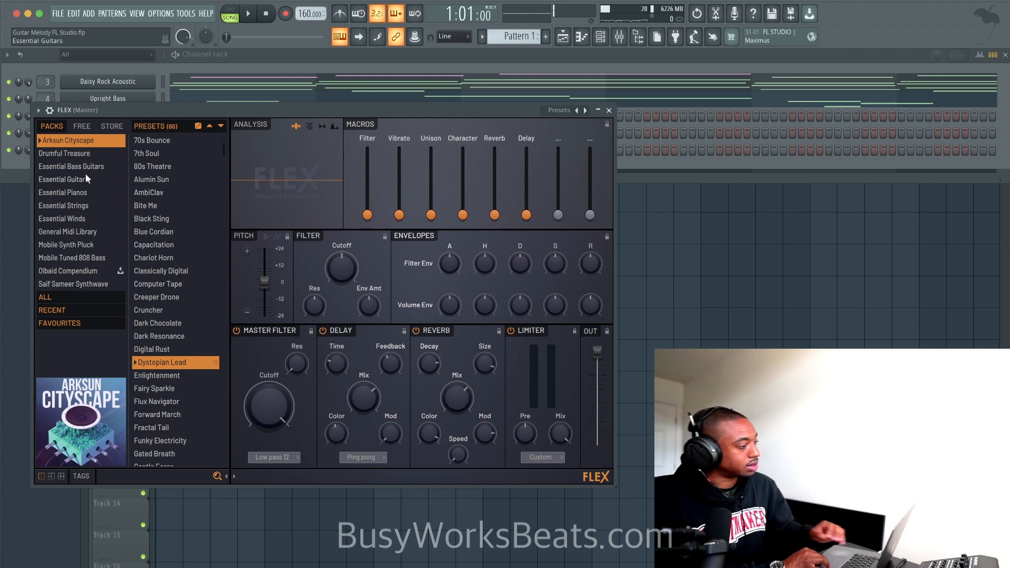
{"action": "left_click", "coordinate": [86, 284]}
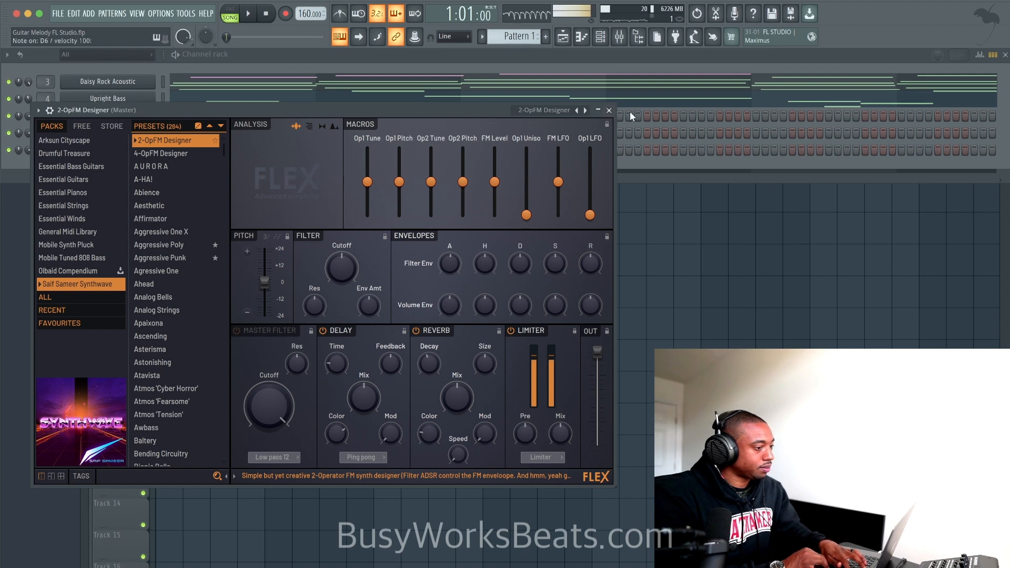
{"action": "left_click", "coordinate": [609, 111]}
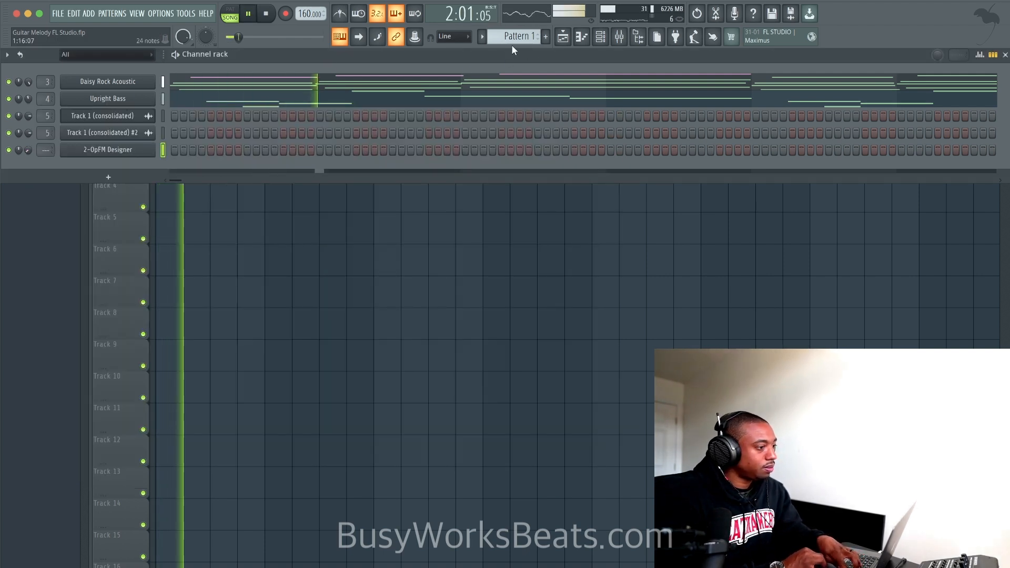
Record notes and automation for 2-OpFM Designer over the loop: a held E6 for bars 1 to 6 and E7 in bars 7 and 8
{"action": "key", "text": "space"}
{"action": "left_click", "coordinate": [286, 15]}
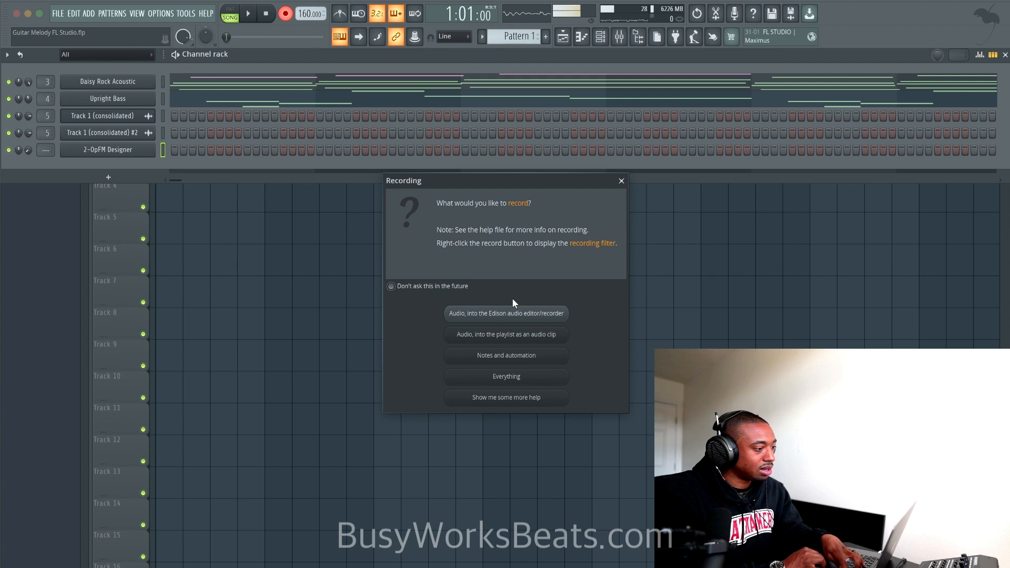
{"action": "left_click", "coordinate": [526, 359]}
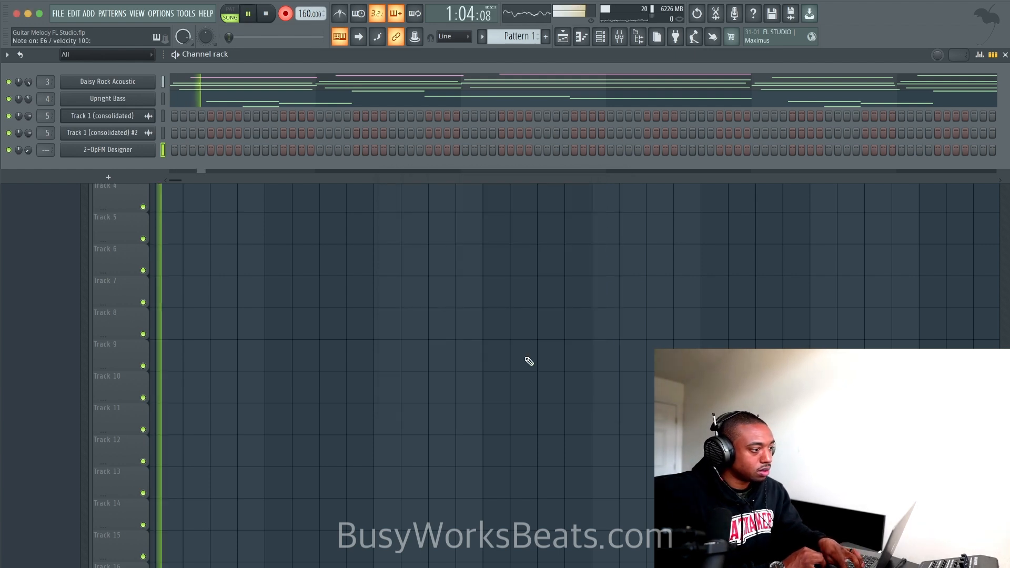
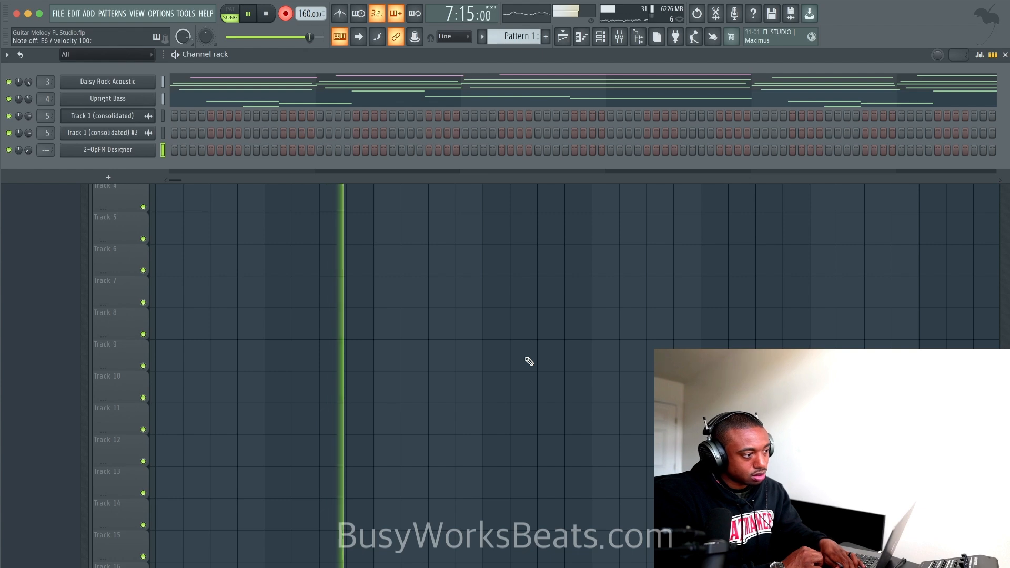
{"action": "right_click", "coordinate": [340, 40]}
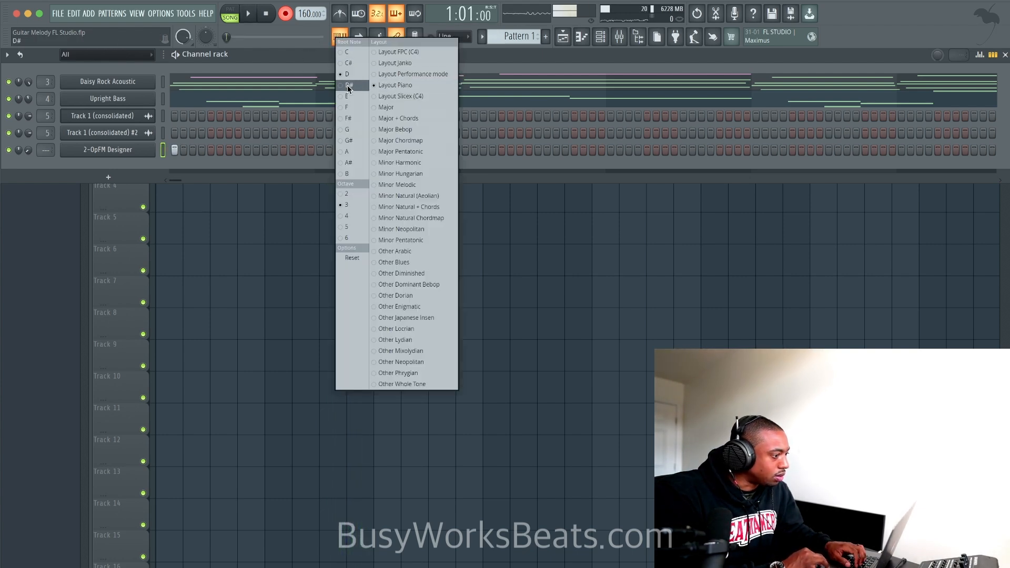
{"action": "left_click", "coordinate": [278, 22]}
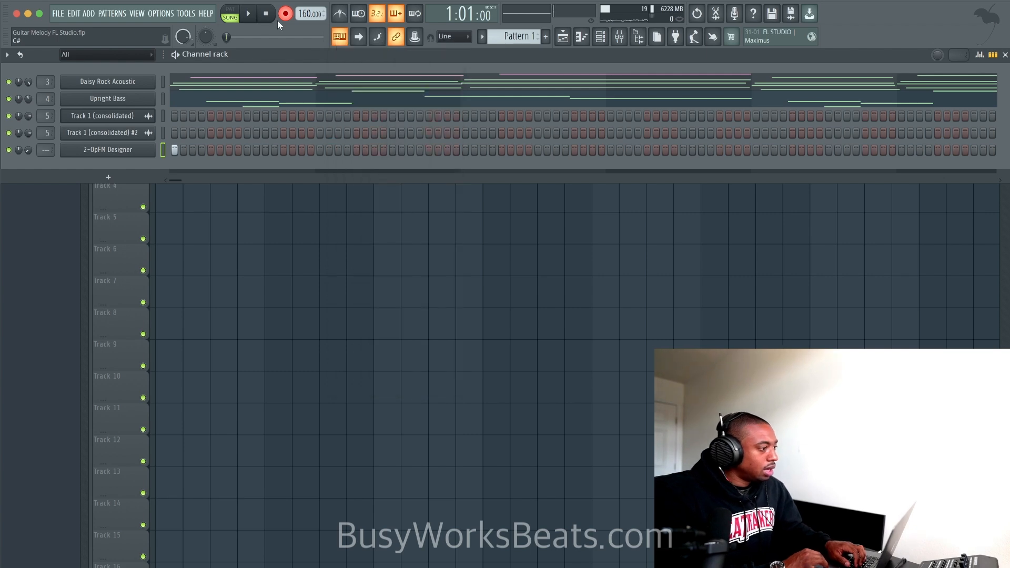
Transpose the 2-OpFM Designer E7 note at bar 7 down 13 semitones to D#6, and listen
{"action": "right_click", "coordinate": [152, 154]}
{"action": "left_click", "coordinate": [169, 153]}
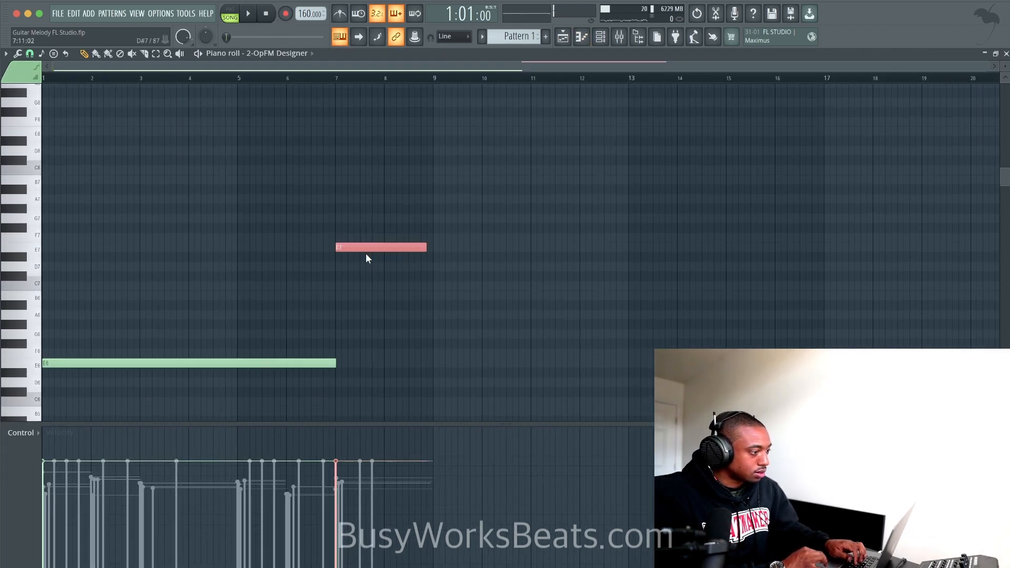
{"action": "key", "text": "Down"}
{"action": "key", "text": "Down"}
{"action": "key", "text": "Down"}
{"action": "key", "text": "Down"}
{"action": "key", "text": "Down"}
{"action": "key", "text": "Down"}
{"action": "key", "text": "Down"}
{"action": "key", "text": "Down"}
{"action": "key", "text": "Down"}
{"action": "key", "text": "Down"}
{"action": "key", "text": "Down"}
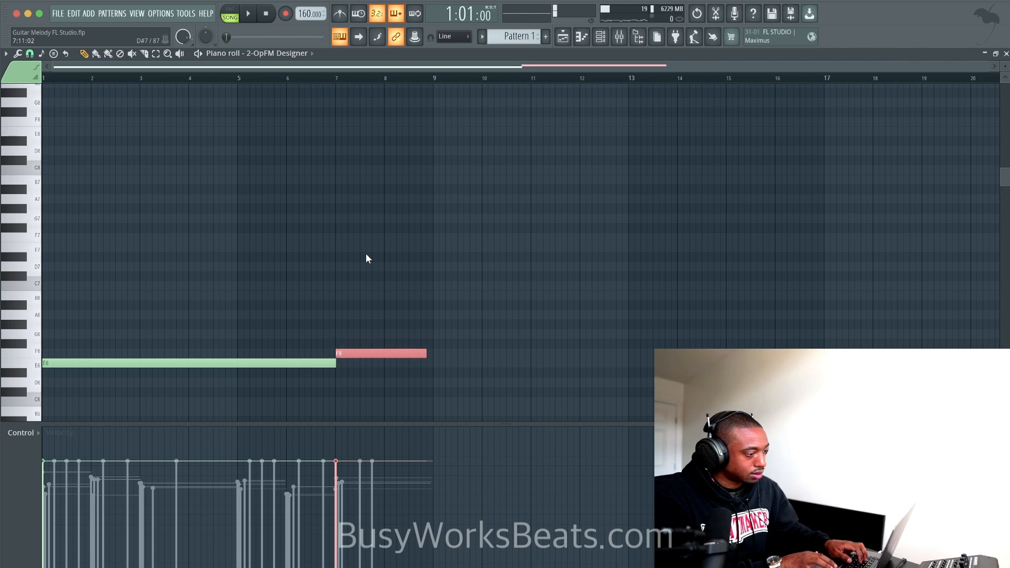
{"action": "key", "text": "Down"}
{"action": "key", "text": "Down"}
{"action": "key", "text": "space"}
{"action": "key", "text": "space"}
{"action": "left_click", "coordinate": [1006, 54]}
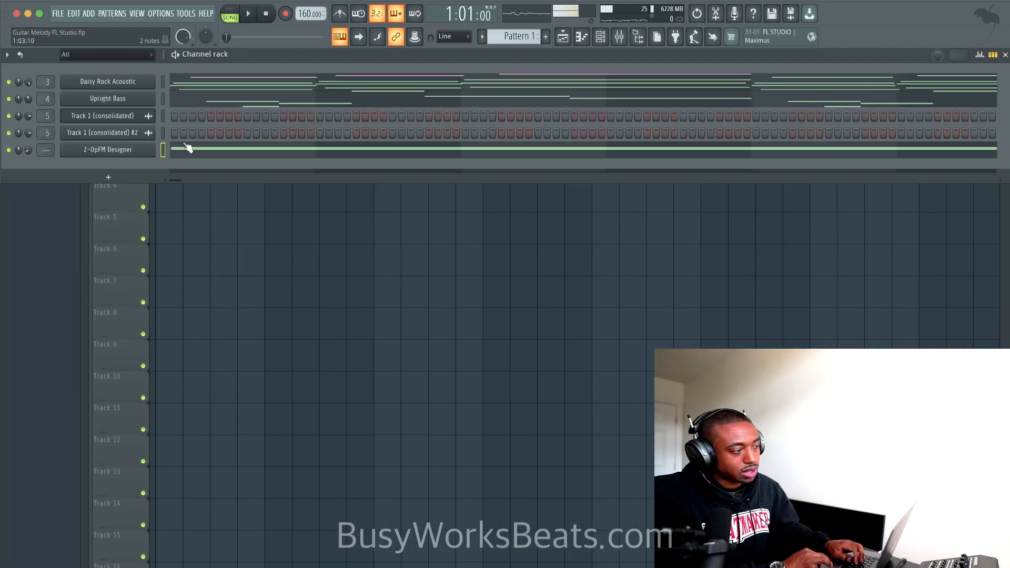
Route the 2-OpFM Designer channel to mixer track 6 and change its FLEX preset to All Strings Slow from Essential Strings
{"action": "key", "text": "ctrl+l"}
{"action": "left_click", "coordinate": [139, 153]}
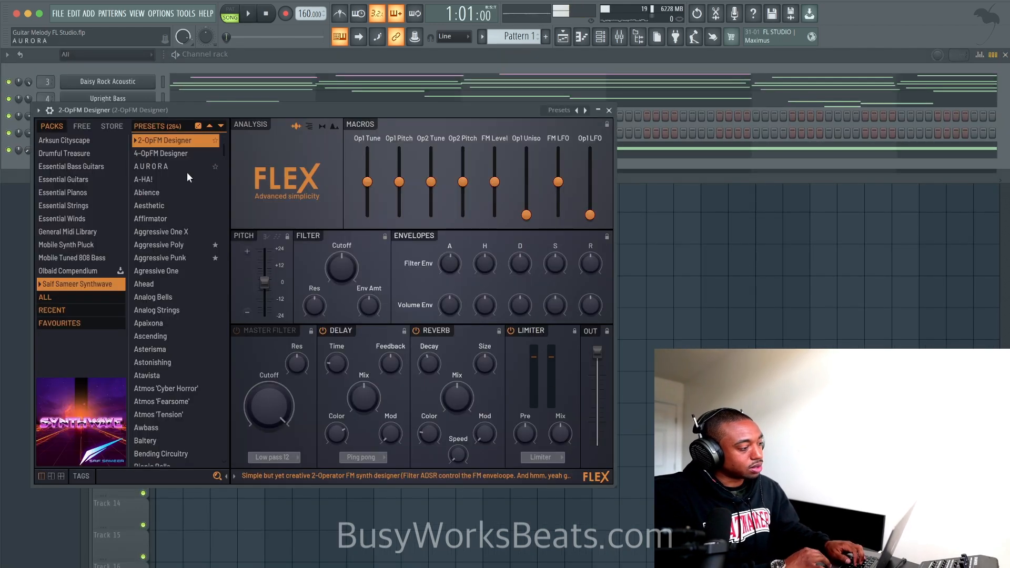
{"action": "key", "text": "space"}
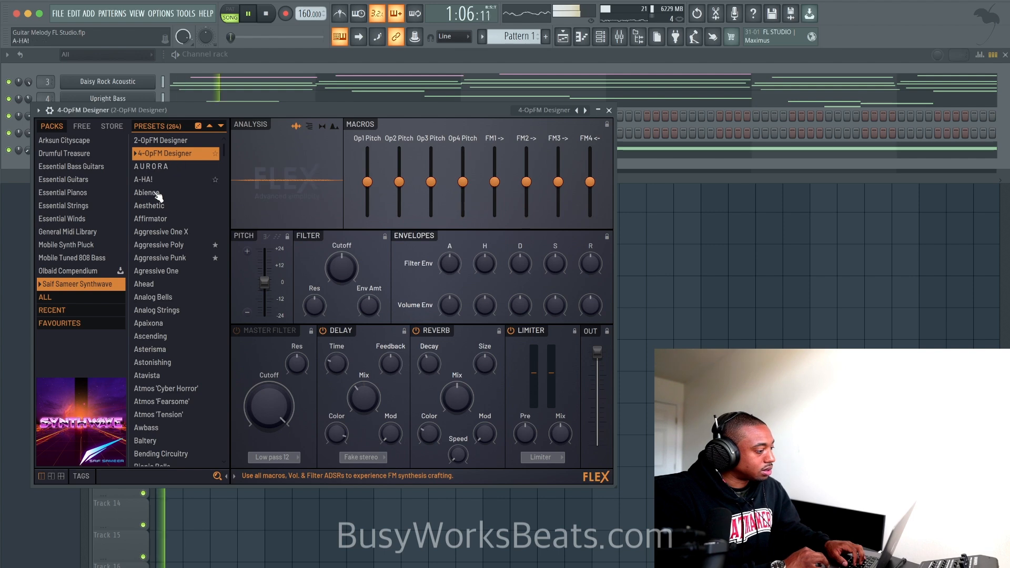
{"action": "left_click", "coordinate": [95, 205]}
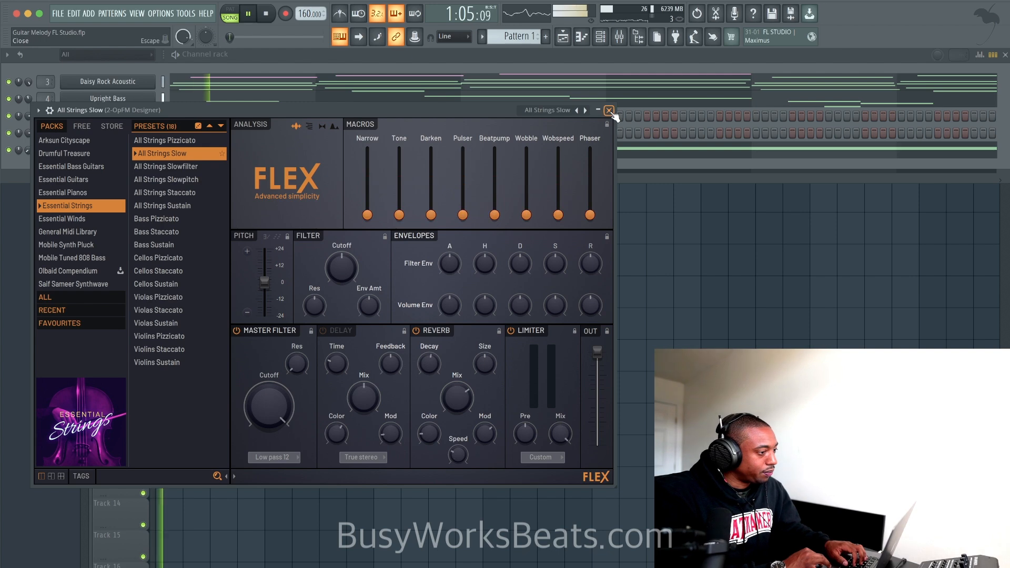
{"action": "left_click", "coordinate": [608, 110]}
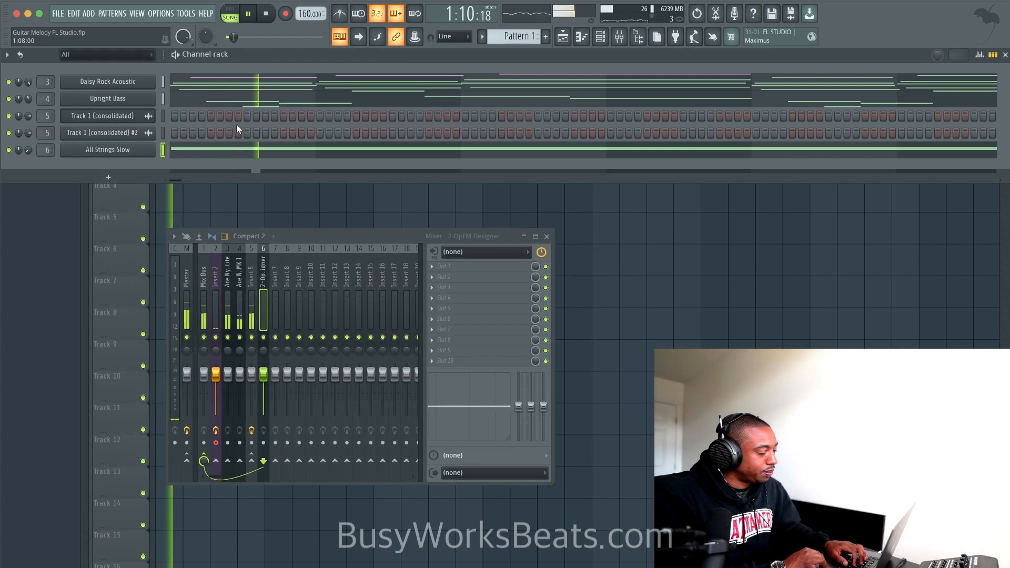
Transpose the All Strings Slow notes to E7 and D#7, listening, and set the channel's volume to about 26%
{"action": "left_click", "coordinate": [163, 152]}
{"action": "key", "text": "ctrl+Up"}
{"action": "key", "text": "ctrl+Up"}
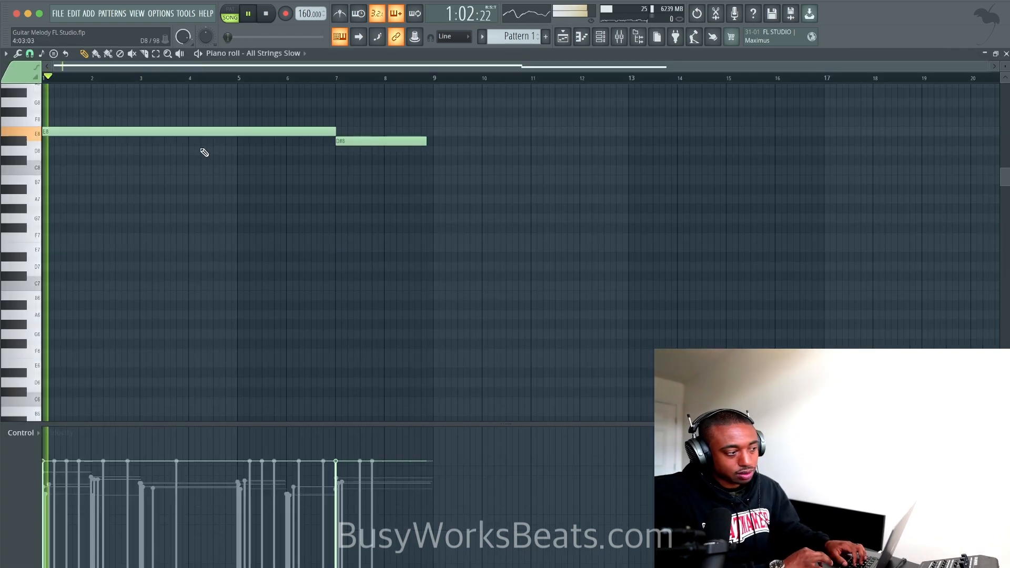
{"action": "key", "text": "space"}
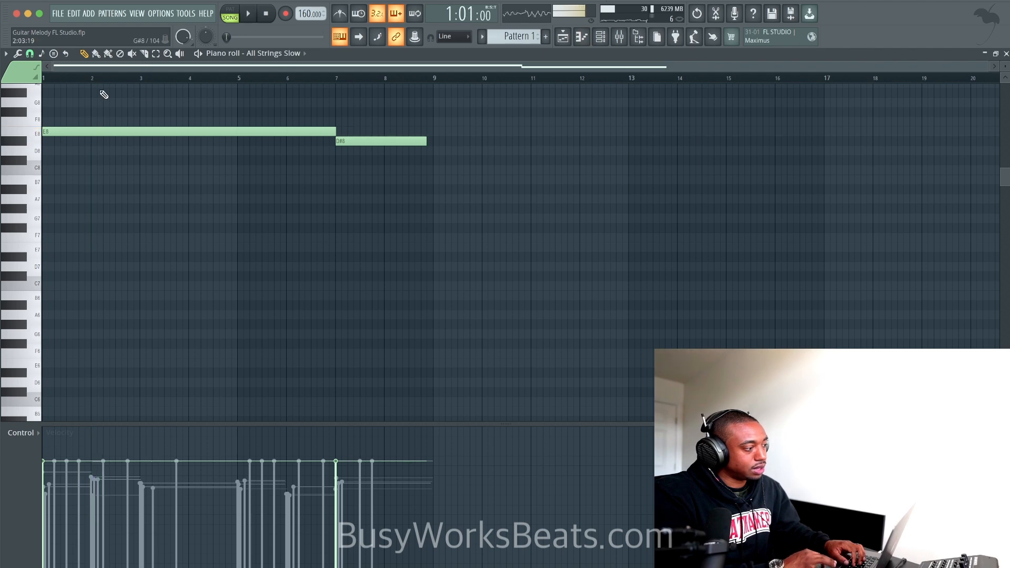
{"action": "key", "text": "ctrl+Down"}
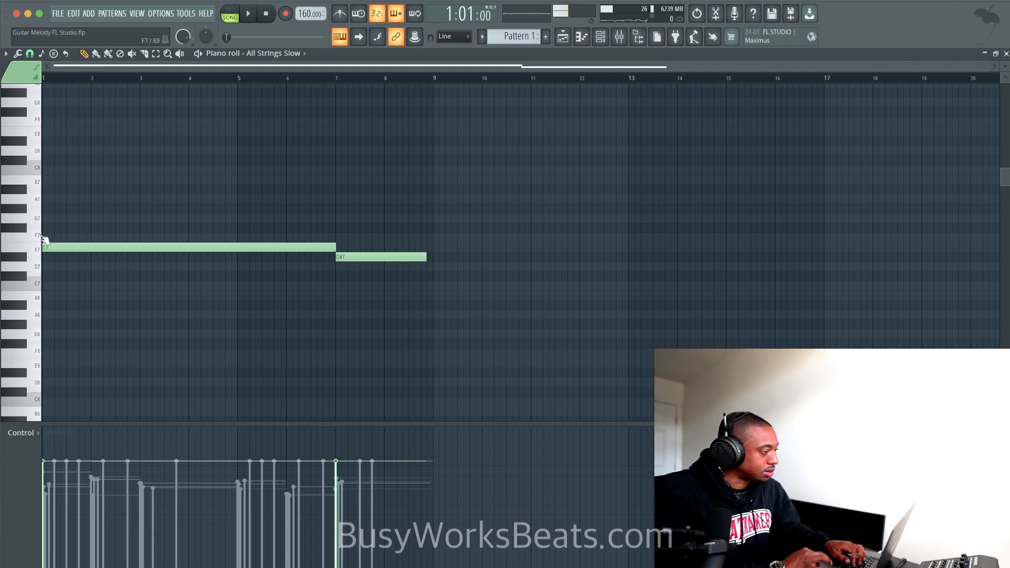
{"action": "key", "text": "space"}
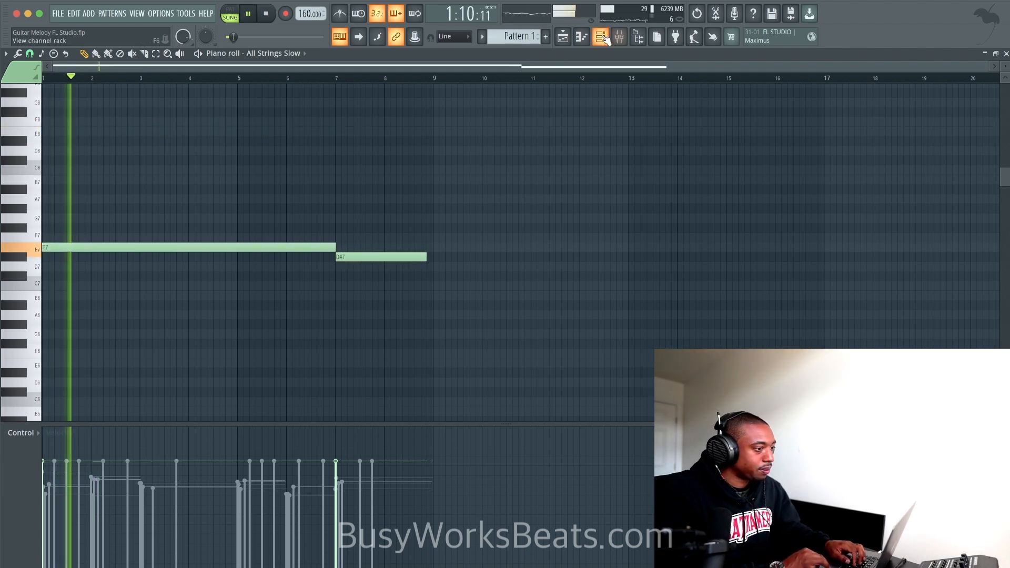
{"action": "key", "text": "F6"}
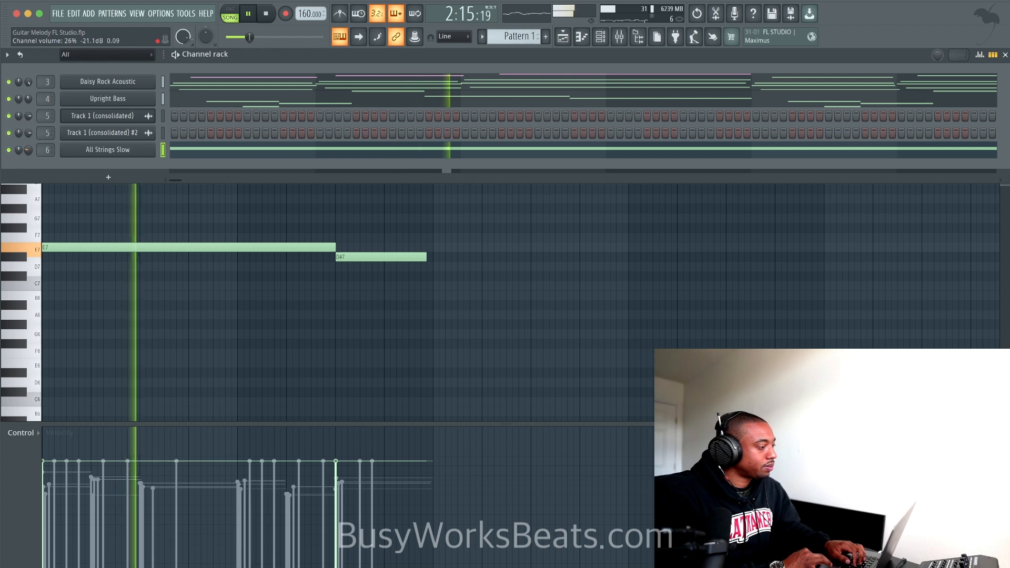
Examine the Daisy Rock Acoustic instrument's effect and macro settings while the loop plays
{"action": "left_click", "coordinate": [162, 83]}
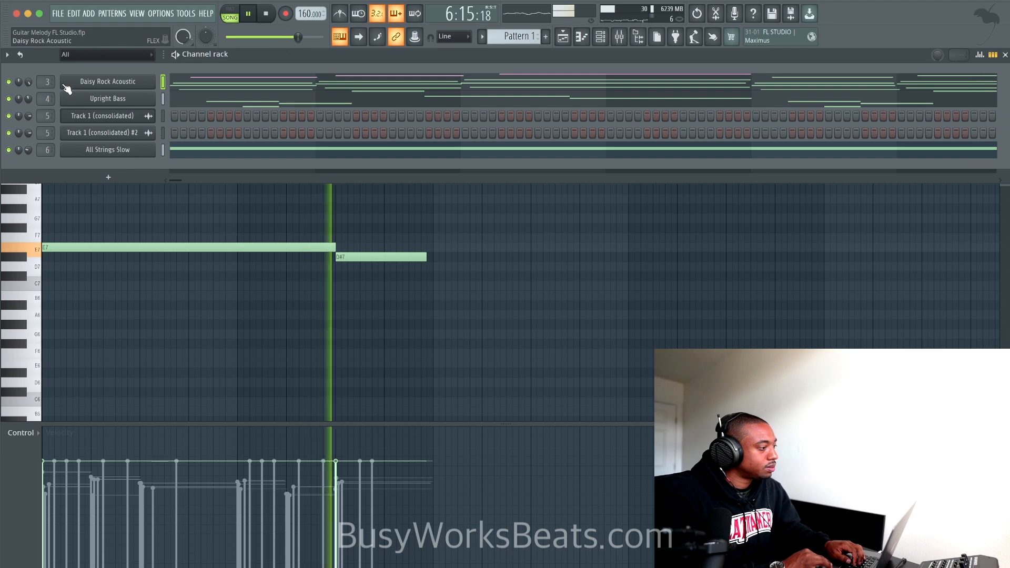
{"action": "left_click", "coordinate": [96, 83]}
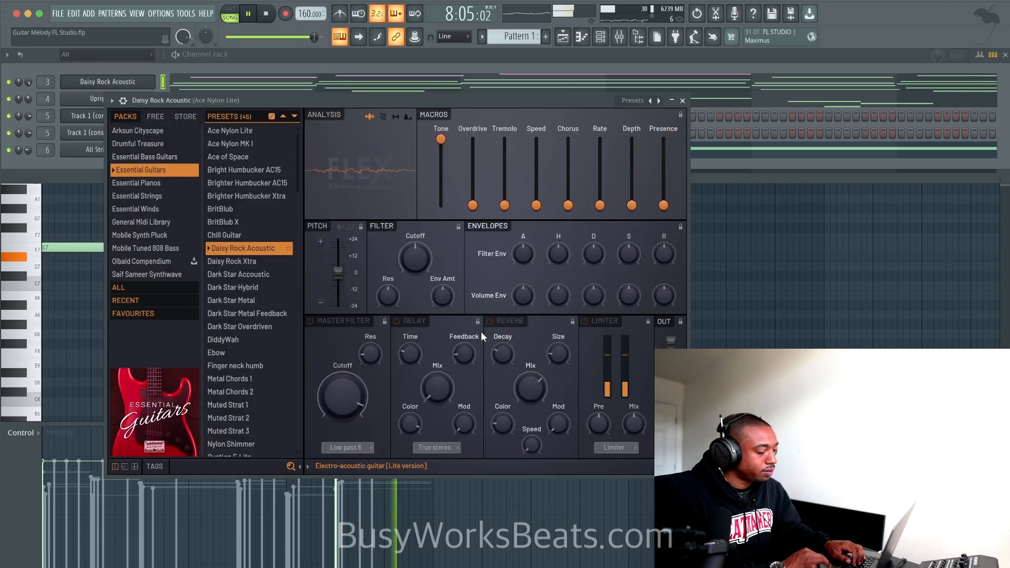
{"action": "left_click", "coordinate": [310, 322]}
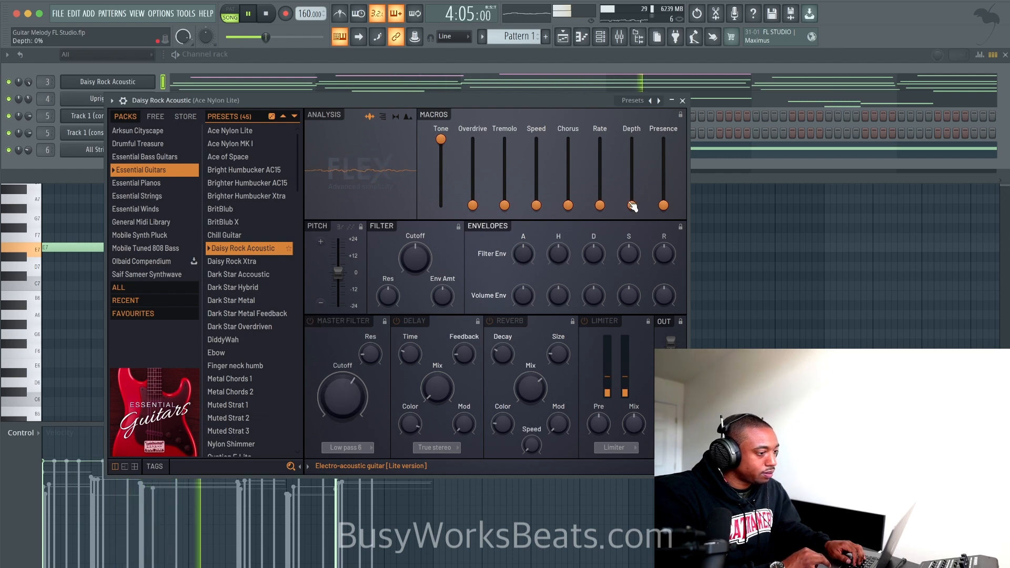
{"action": "left_click", "coordinate": [683, 101]}
Add a long G5 note above the bar 3 E5 in the Daisy Rock Acoustic part and lower its velocity
{"action": "left_click", "coordinate": [313, 83]}
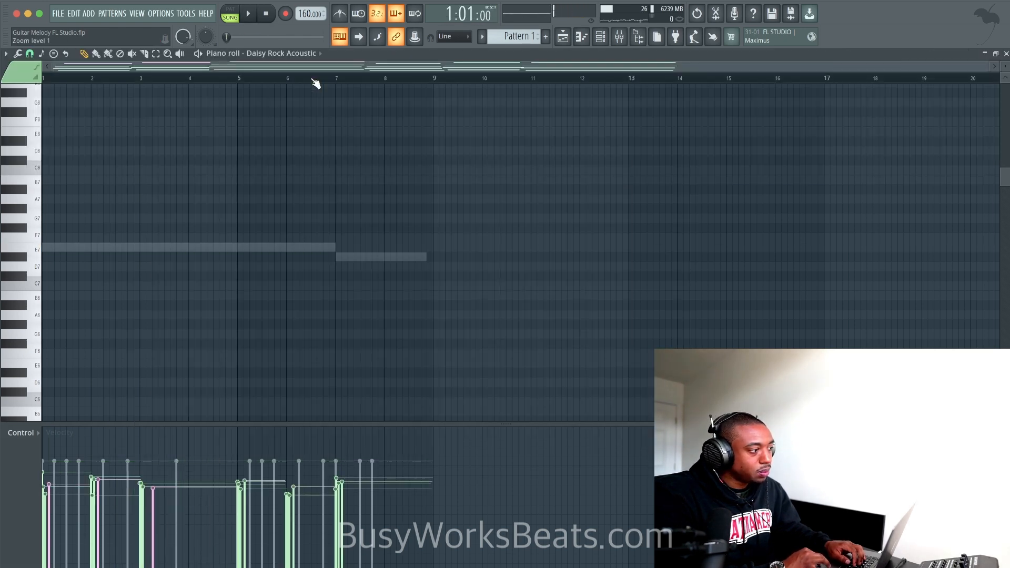
{"action": "scroll", "coordinate": [289, 182], "scroll_direction": "down", "scroll_amount": 5}
{"action": "scroll", "coordinate": [290, 185], "scroll_direction": "down", "scroll_amount": 8}
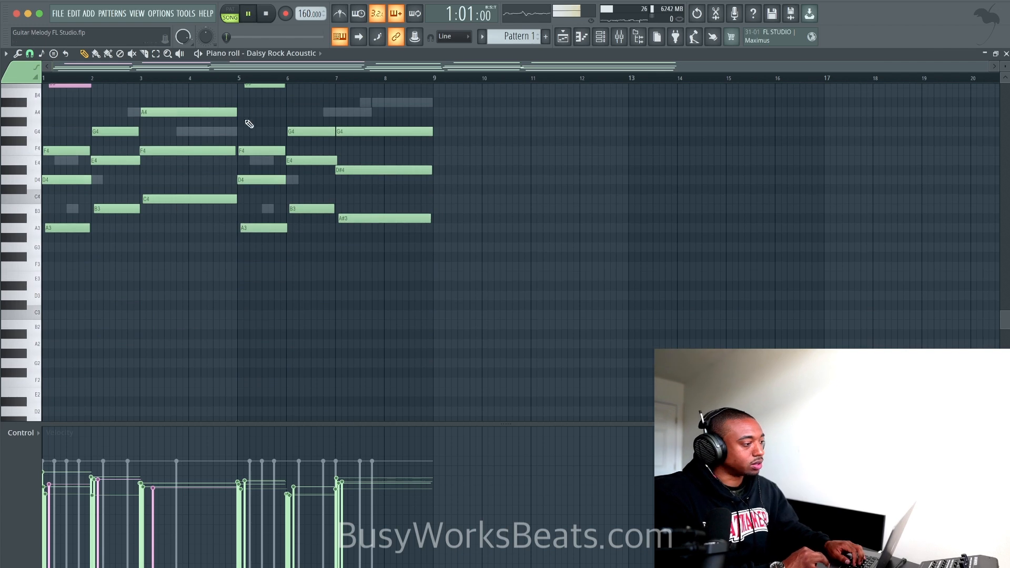
{"action": "key", "text": "space"}
{"action": "scroll", "coordinate": [258, 116], "scroll_direction": "up", "scroll_amount": 4}
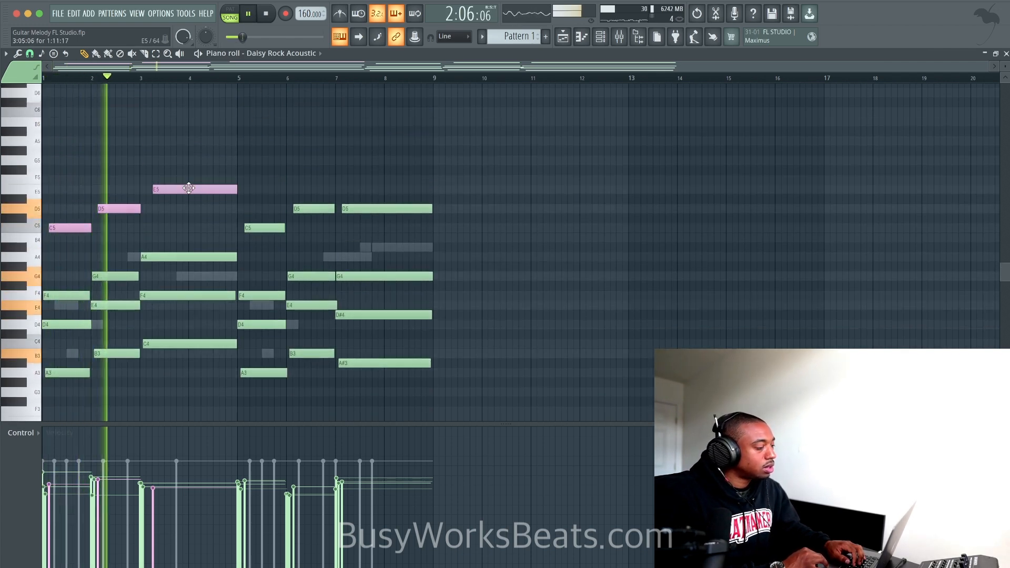
{"action": "scroll", "coordinate": [170, 182], "scroll_direction": "up", "scroll_amount": 2}
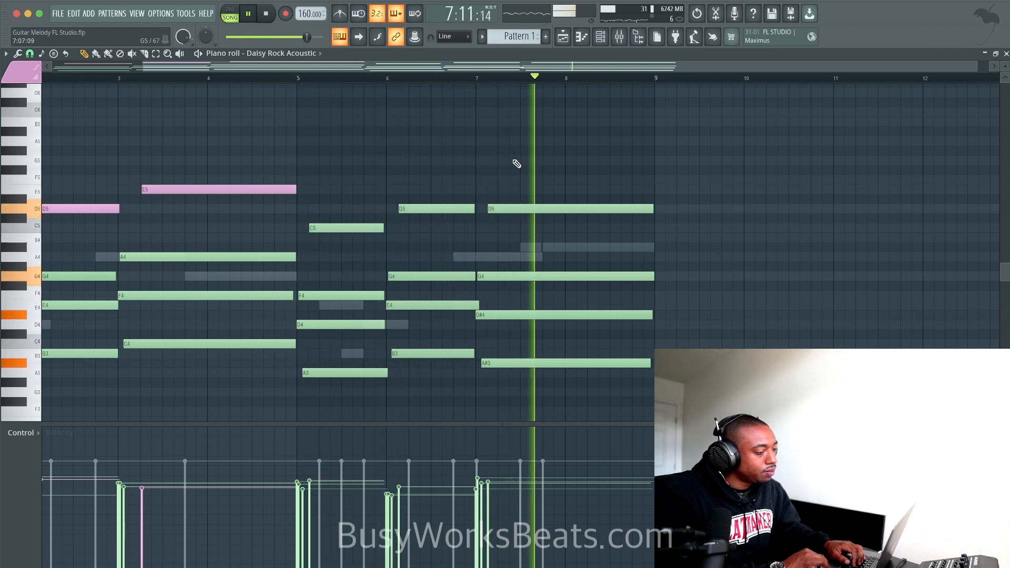
{"action": "left_click", "coordinate": [270, 161]}
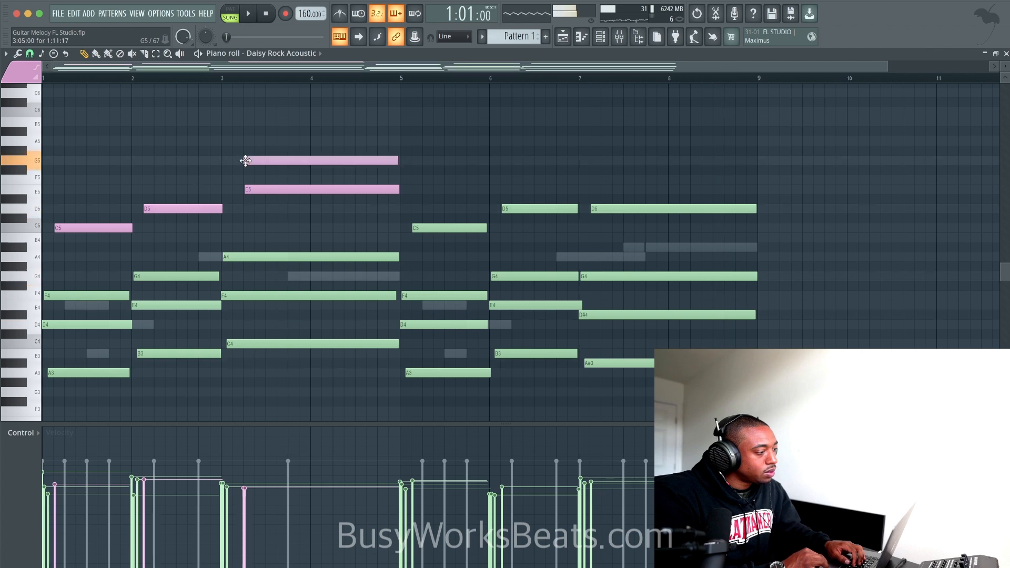
{"action": "left_click", "coordinate": [268, 541]}
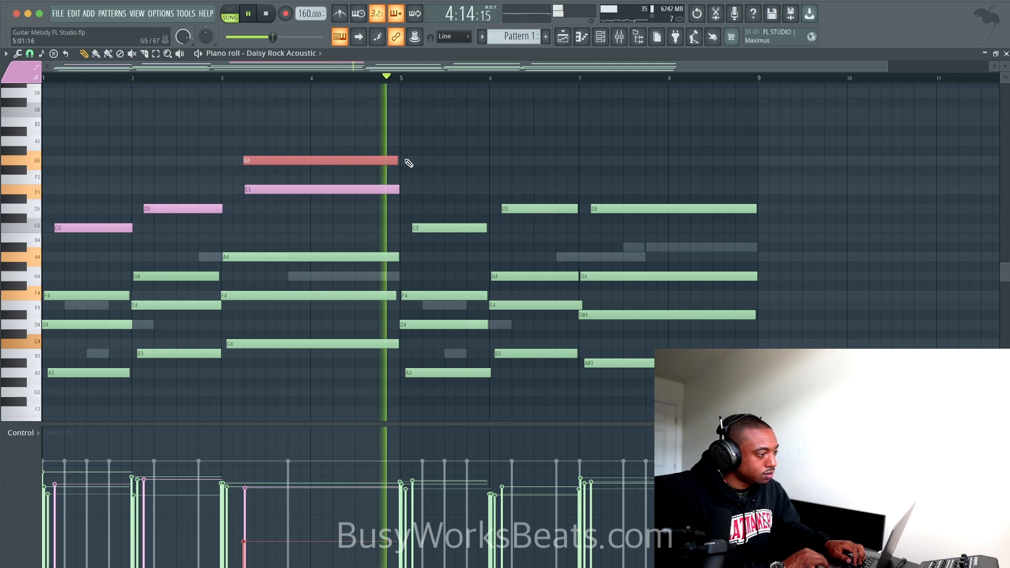
Slice the long G5 note at beats 3 and 4 of bar 4 and slightly lower the first piece's velocity
{"action": "left_click", "coordinate": [144, 54]}
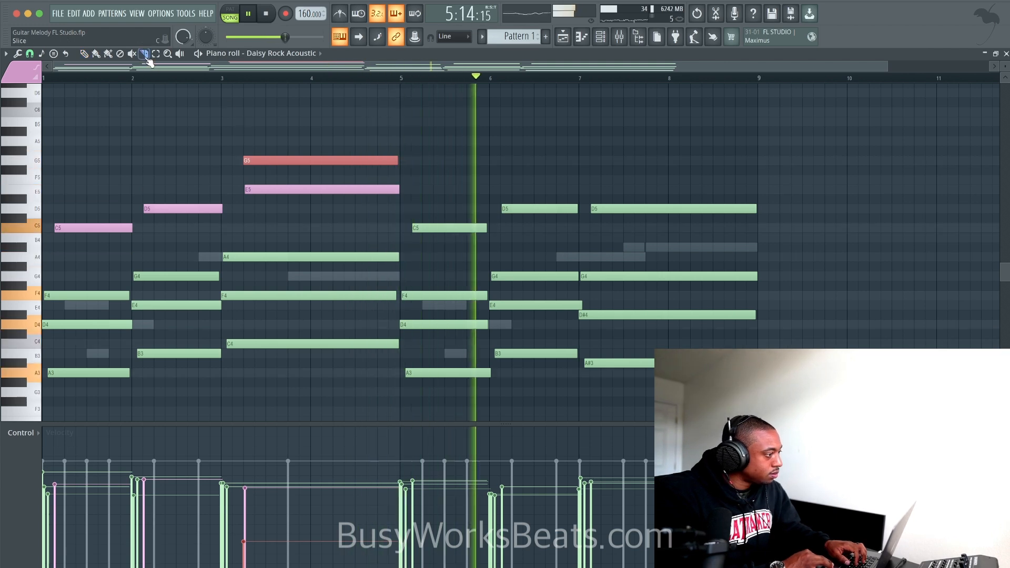
{"action": "left_click", "coordinate": [357, 159]}
{"action": "left_click", "coordinate": [377, 160]}
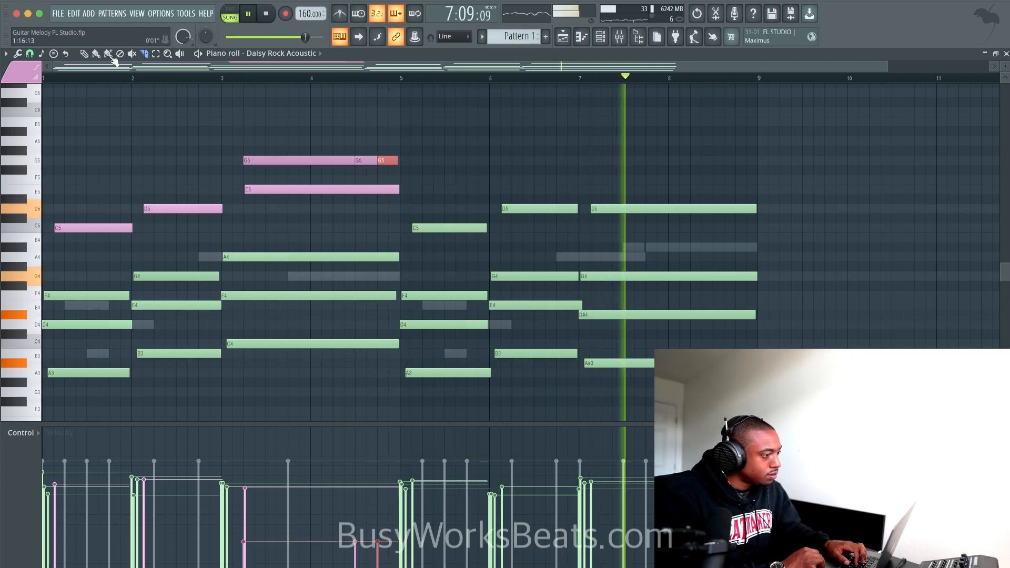
{"action": "left_click_drag", "start_coordinate": [398, 161], "coordinate": [331, 162]}
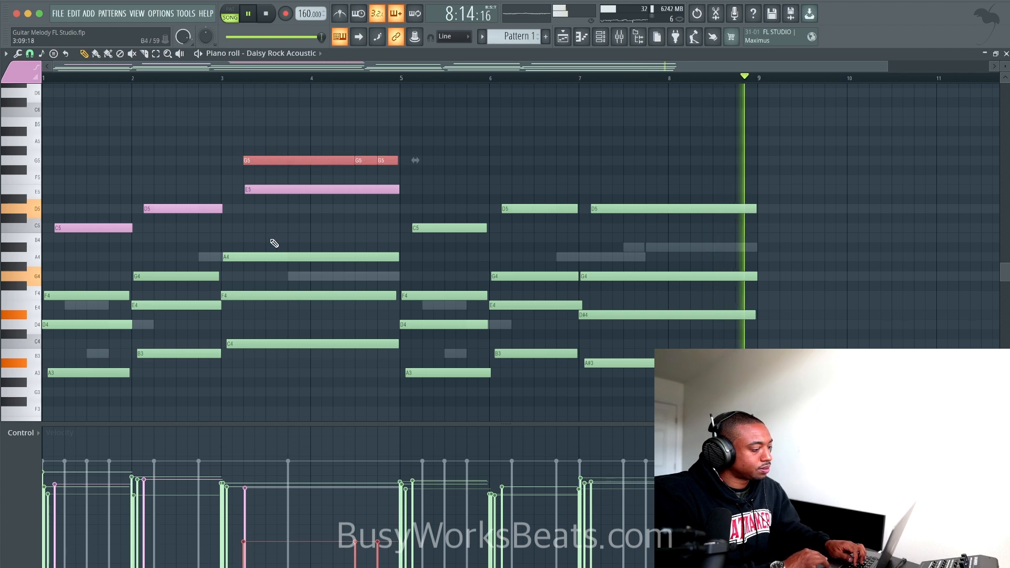
{"action": "left_click", "coordinate": [243, 552]}
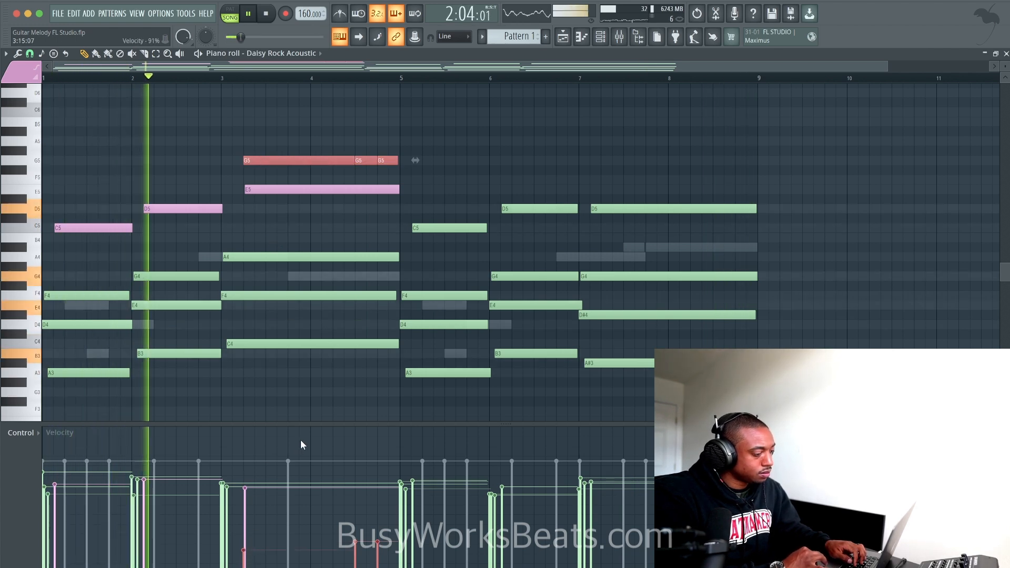
Delete the lowest note of every guitar chord (A3, B3, C4, A3, B3 and A#3), and listen
{"action": "scroll", "coordinate": [310, 413], "scroll_direction": "down", "scroll_amount": 5}
{"action": "key", "text": "space"}
{"action": "scroll", "coordinate": [253, 353], "scroll_direction": "up", "scroll_amount": 4}
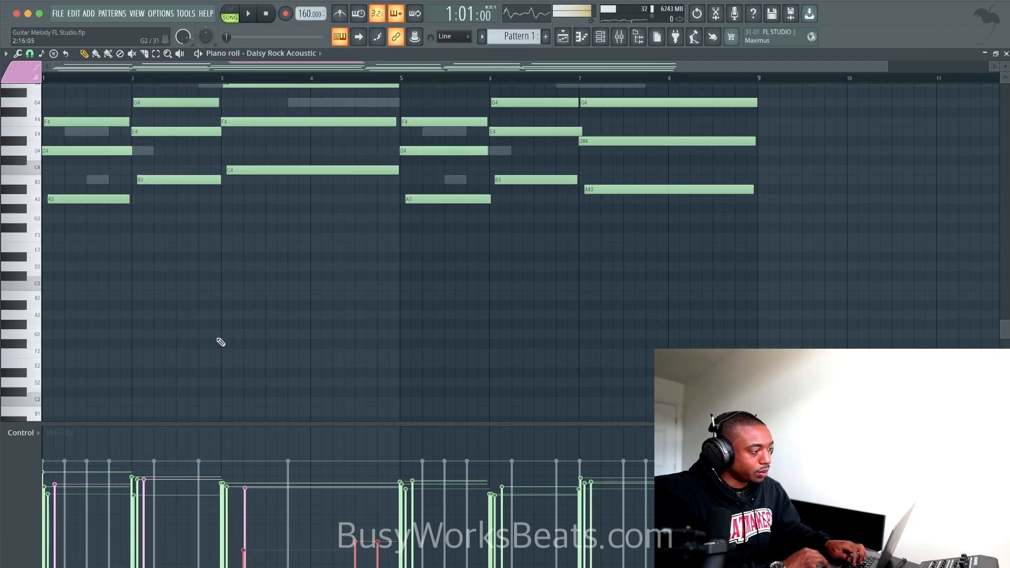
{"action": "left_click_drag", "start_coordinate": [97, 353], "coordinate": [296, 255]}
{"action": "left_click_drag", "start_coordinate": [456, 309], "coordinate": [644, 266]}
{"action": "key", "text": "Delete"}
{"action": "key", "text": "space"}
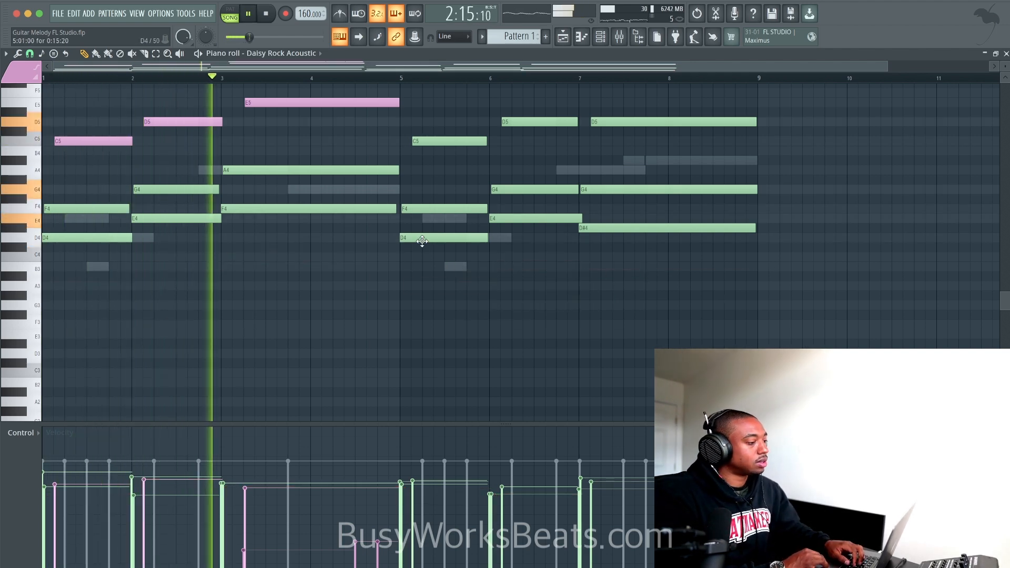
Lower the velocity of the last two sliced G5 pieces in bar 4
{"action": "scroll", "coordinate": [422, 240], "scroll_direction": "up", "scroll_amount": 3}
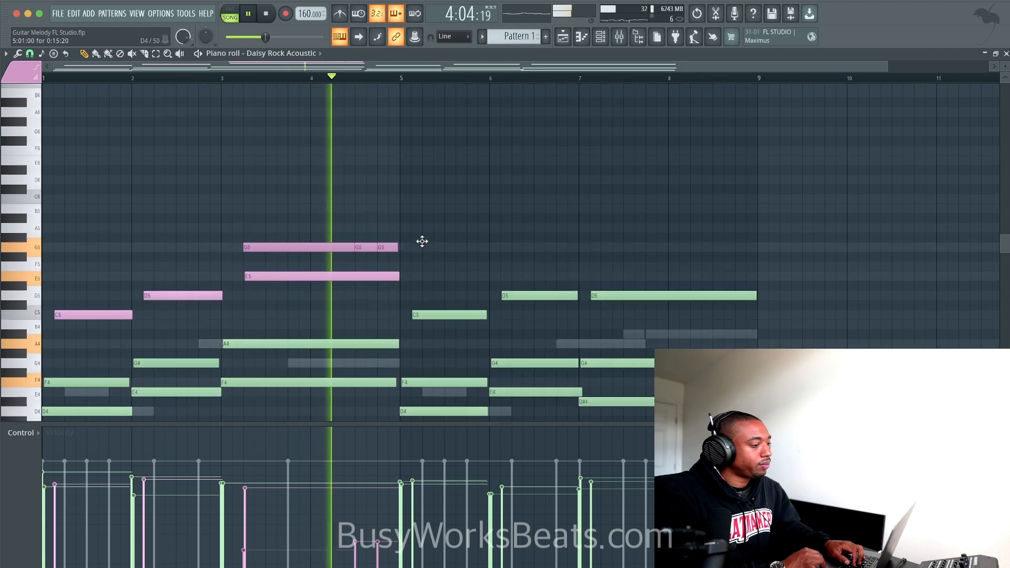
{"action": "scroll", "coordinate": [422, 241], "scroll_direction": "down", "scroll_amount": 1}
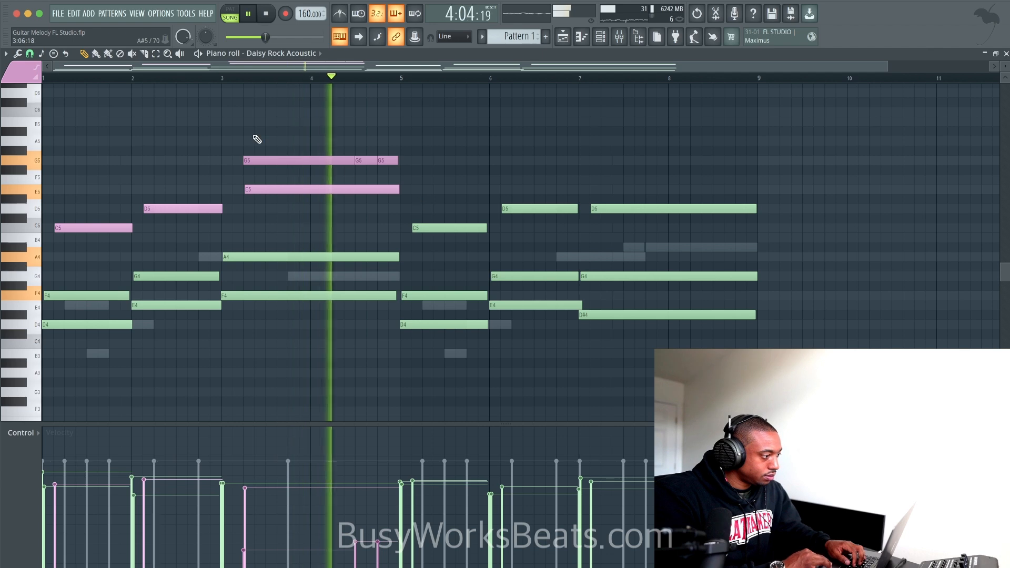
{"action": "left_click_drag", "start_coordinate": [361, 153], "coordinate": [380, 173]}
{"action": "left_click_drag", "start_coordinate": [364, 536], "coordinate": [364, 554]}
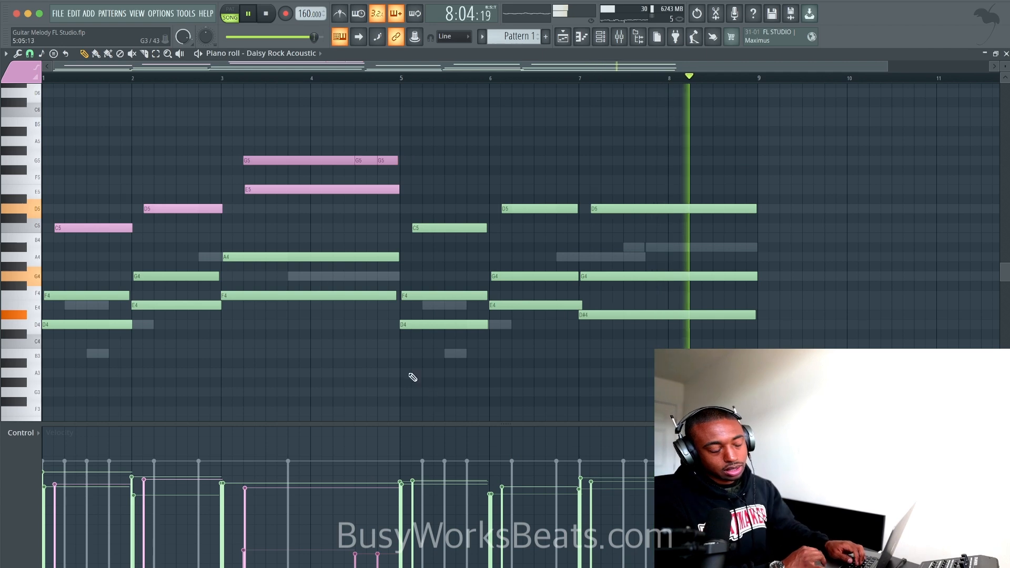
Select the top C5 and D5 guitar notes in bars 5 to 8 and listen to the loop
{"action": "left_click_drag", "start_coordinate": [414, 160], "coordinate": [180, 160]}
{"action": "right_click", "coordinate": [221, 150]}
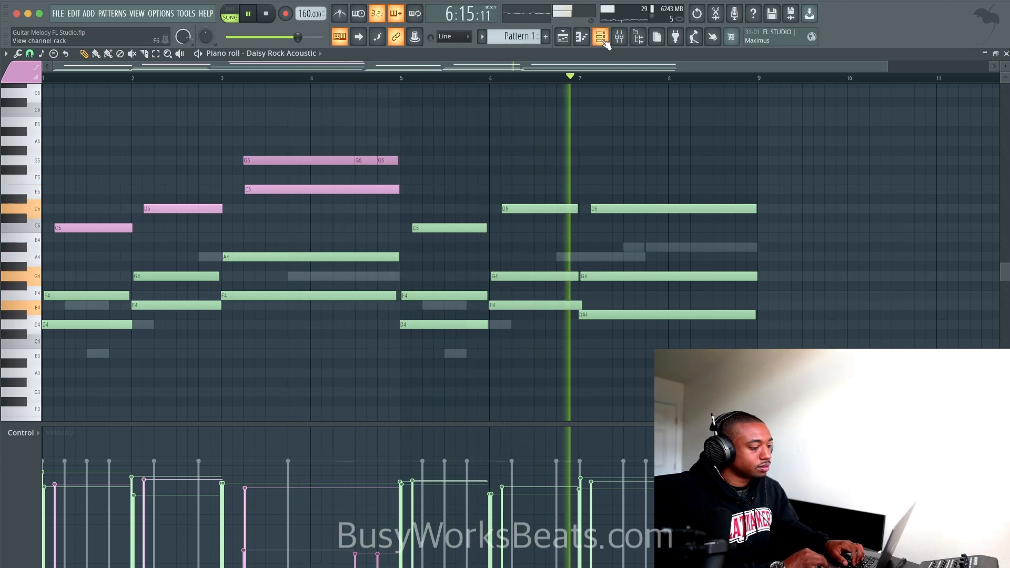
{"action": "key", "text": "space"}
{"action": "left_click_drag", "start_coordinate": [619, 185], "coordinate": [455, 226]}
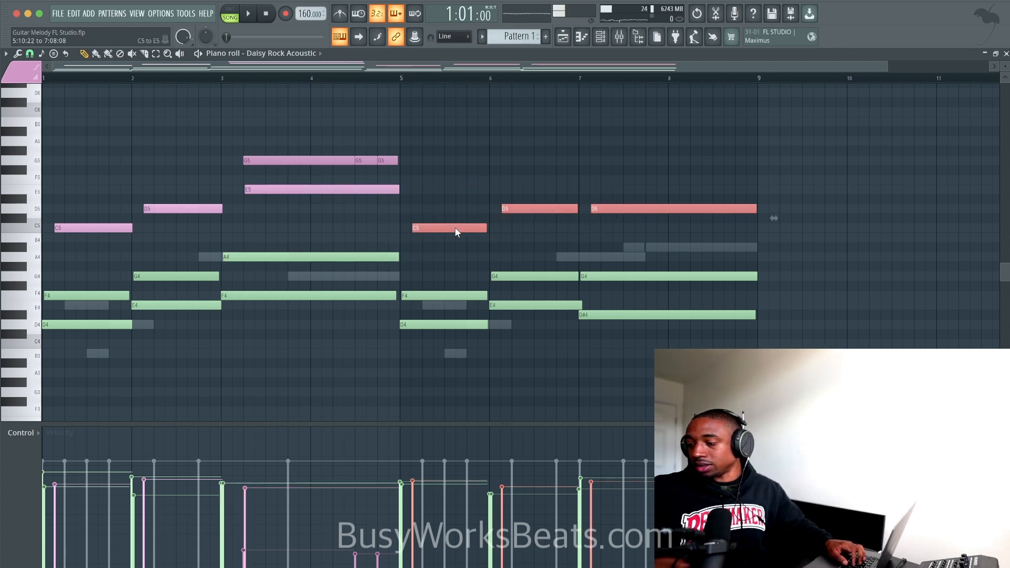
{"action": "key", "text": "space"}
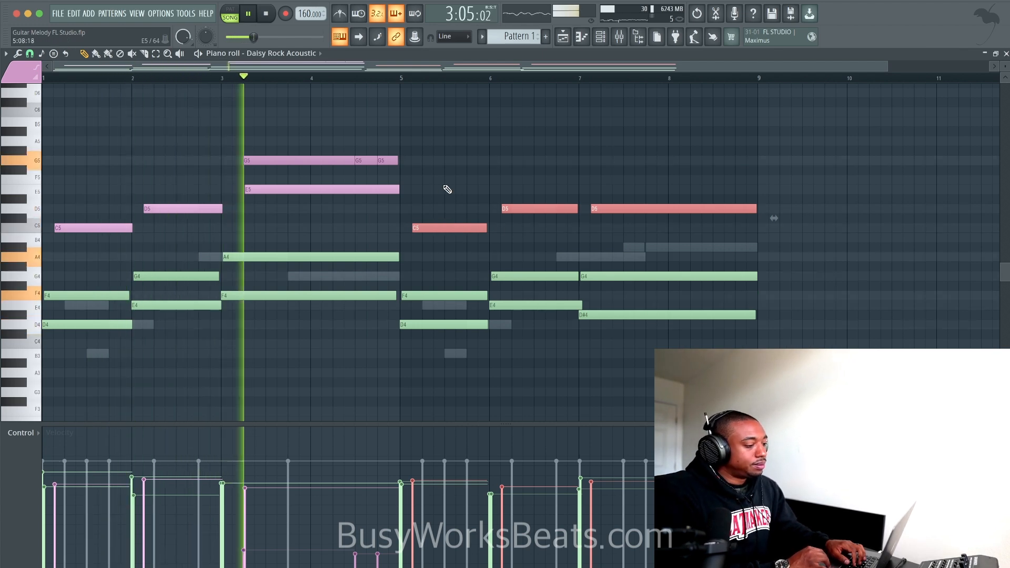
{"action": "key", "text": "space"}
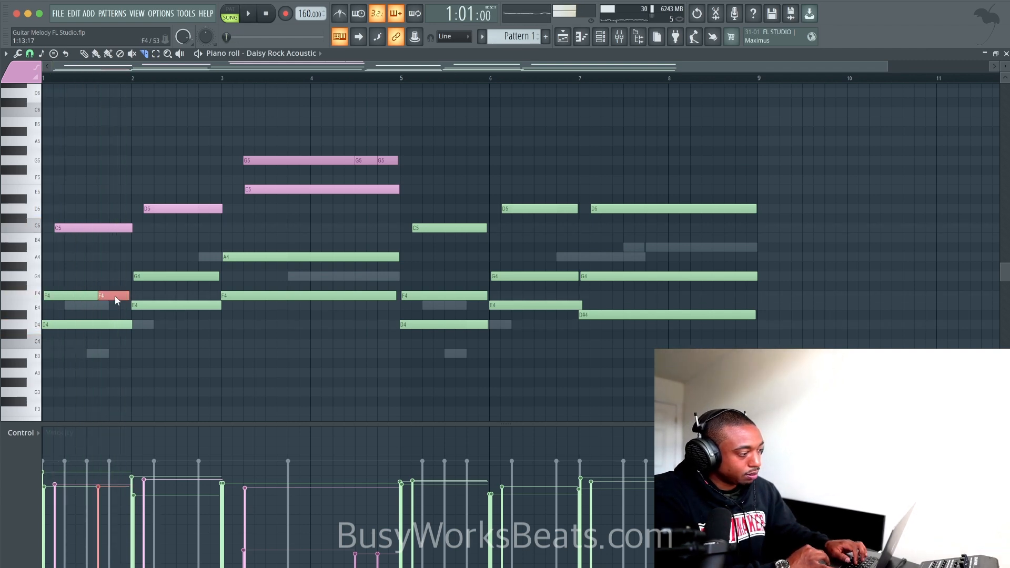
{"action": "key", "text": "space"}
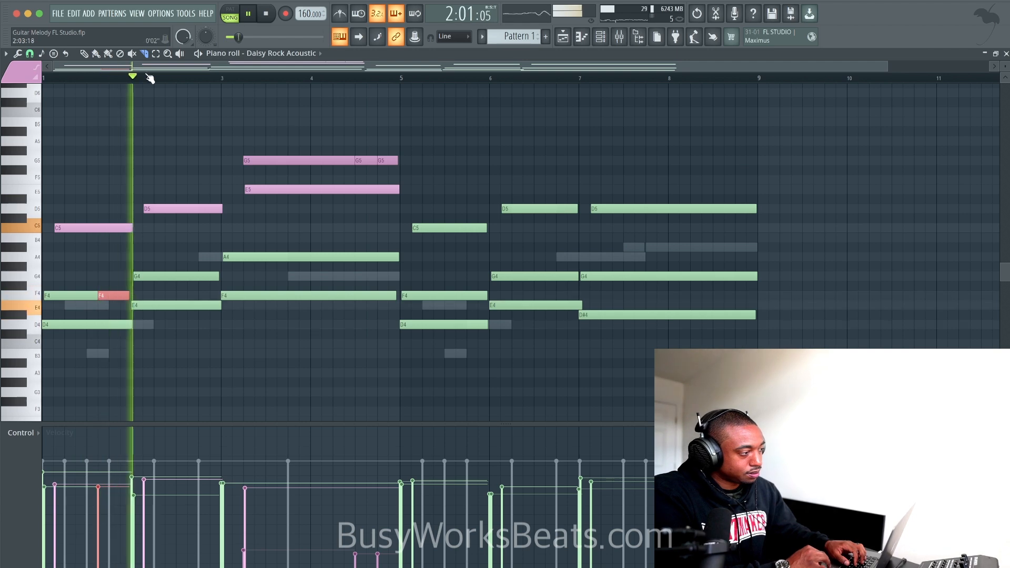
{"action": "key", "text": "space"}
{"action": "key", "text": "ctrl+z"}
Slice the F4 note at beat 4 of bar 1 with a lower velocity for the cut piece, and the D5 note at beat 4 of bar 2
{"action": "left_click_drag", "start_coordinate": [109, 287], "coordinate": [108, 298]}
{"action": "key", "text": "space"}
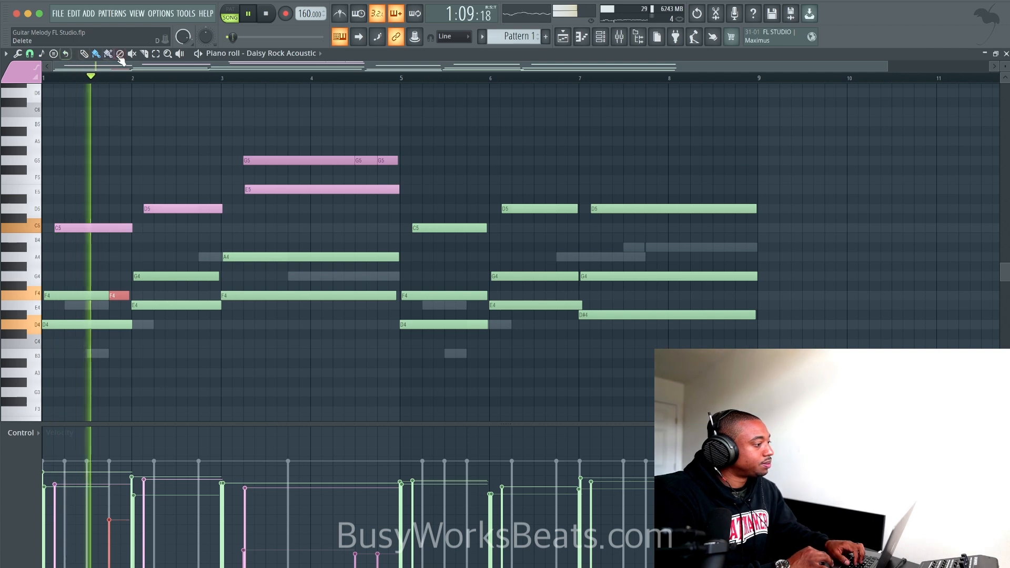
{"action": "left_click", "coordinate": [144, 53]}
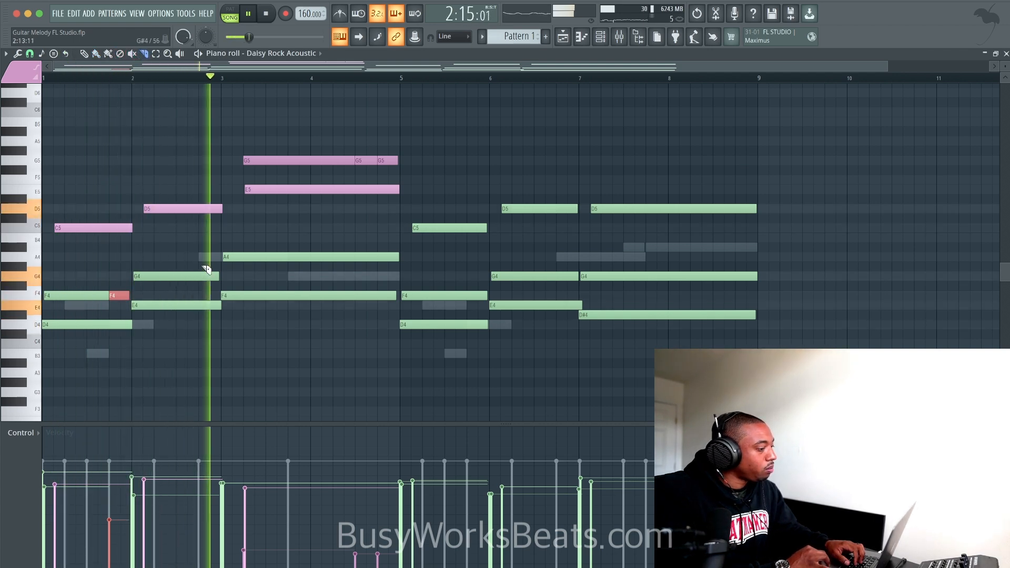
{"action": "key", "text": "space"}
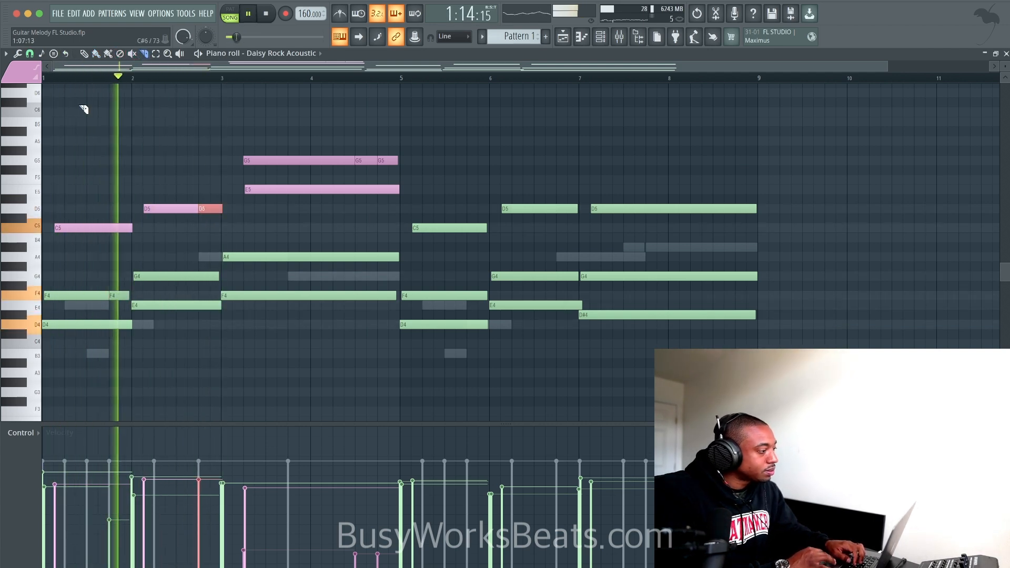
Lower the velocity of the sliced D5 guitar piece at beat 4 of bar 2
{"action": "left_click", "coordinate": [84, 54]}
{"action": "left_click_drag", "start_coordinate": [209, 518], "coordinate": [208, 540]}
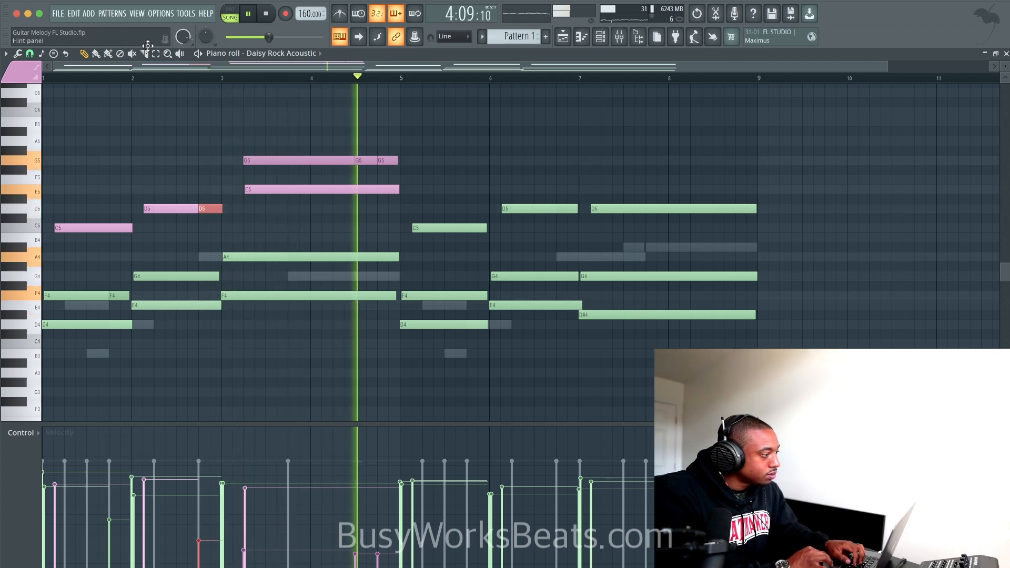
Slice the F4 note at beat 4 of bar 5 and the D5 note at beat 4 of bar 6, with lower velocities for the cut pieces
{"action": "left_click", "coordinate": [144, 54]}
{"action": "left_click", "coordinate": [467, 291]}
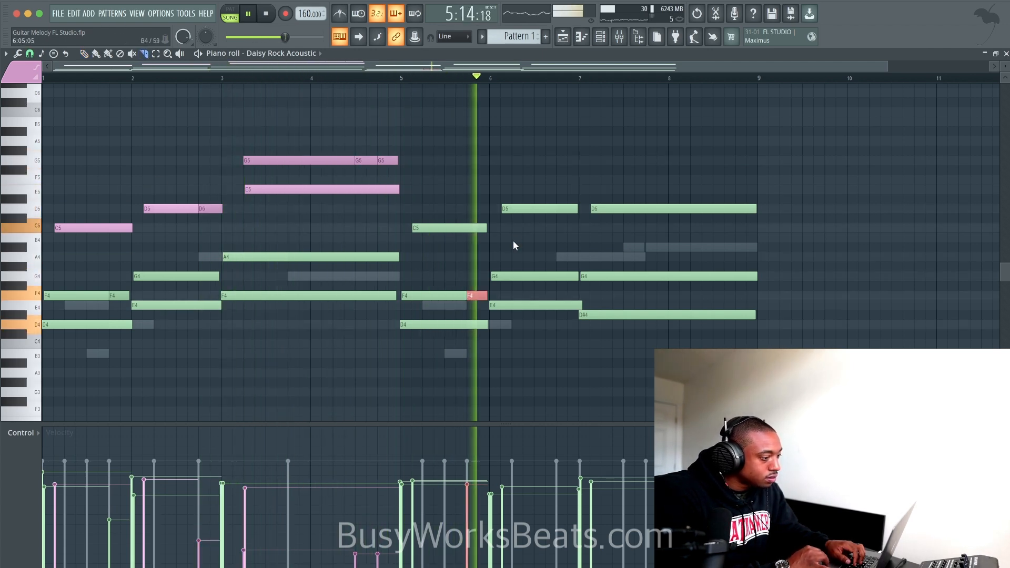
{"action": "left_click", "coordinate": [556, 209]}
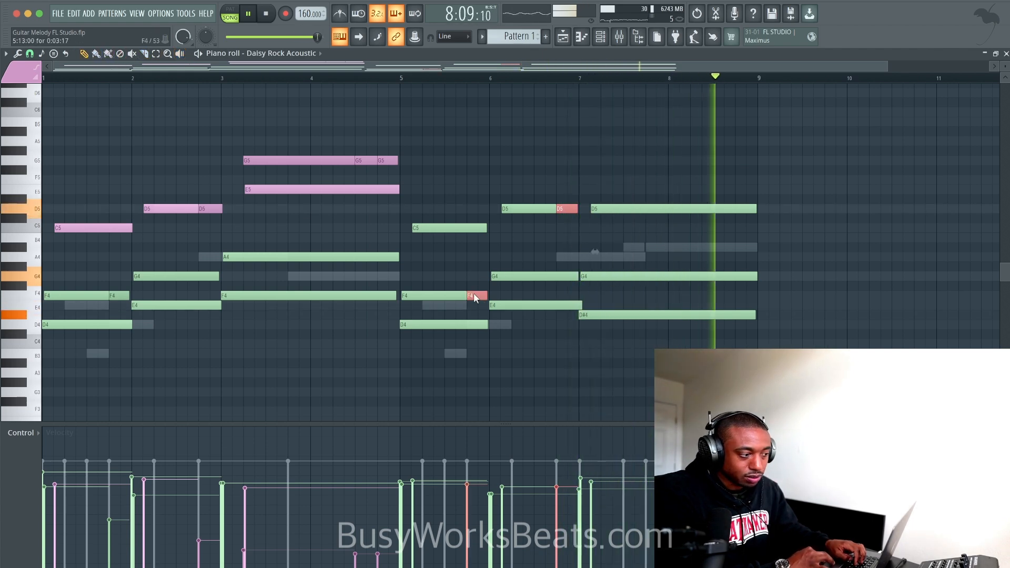
{"action": "left_click", "coordinate": [558, 508]}
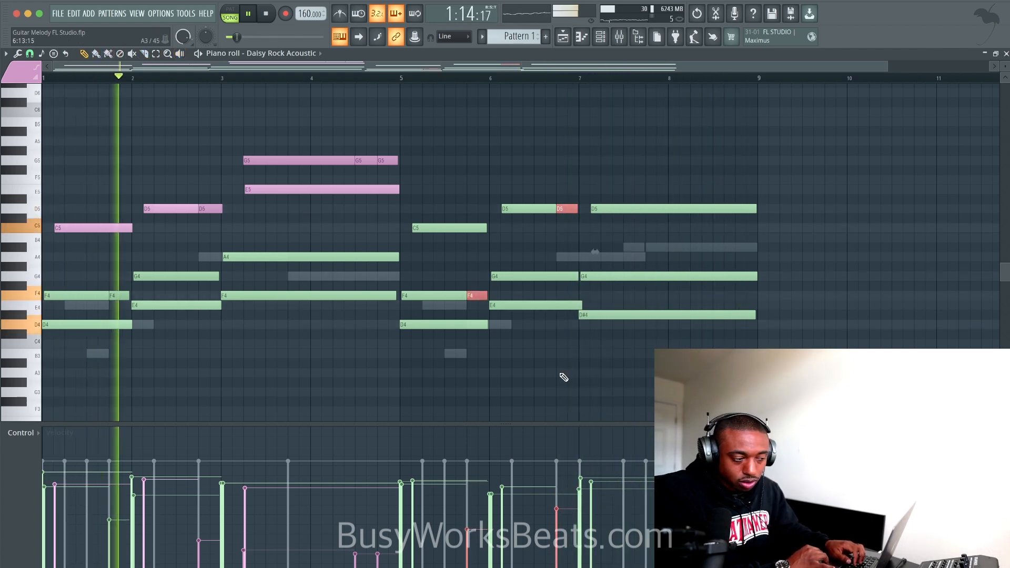
{"action": "right_click", "coordinate": [560, 376]}
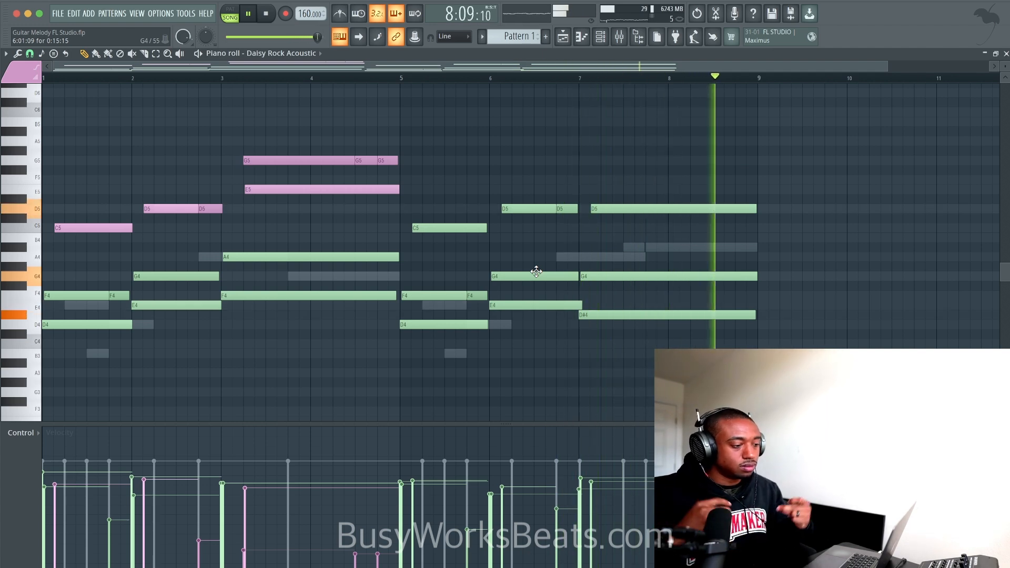
{"action": "left_click", "coordinate": [1006, 53]}
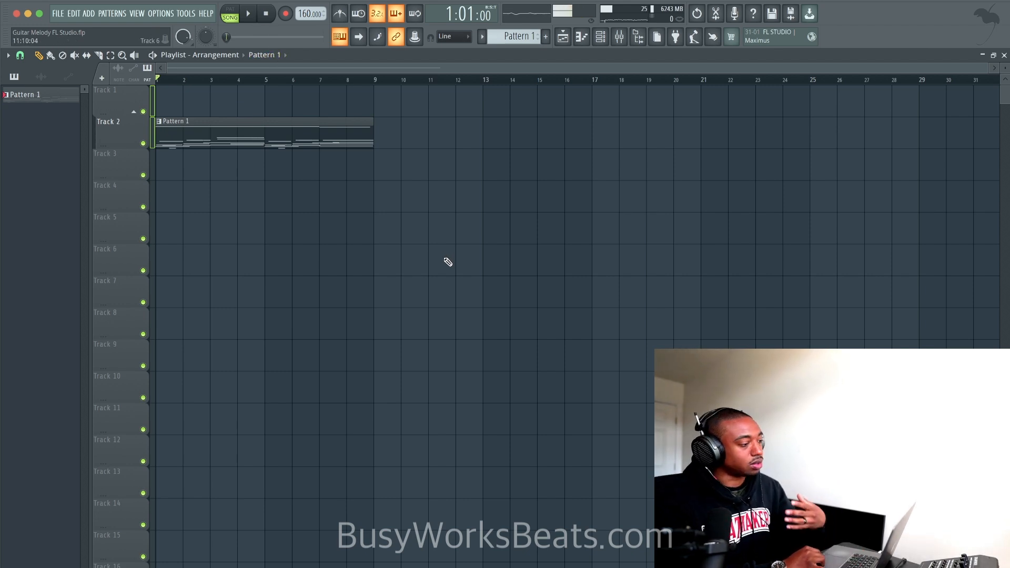
Review the instrument channels and listen to the full loop from the playlist
{"action": "left_click", "coordinate": [604, 41]}
{"action": "key", "text": "space"}
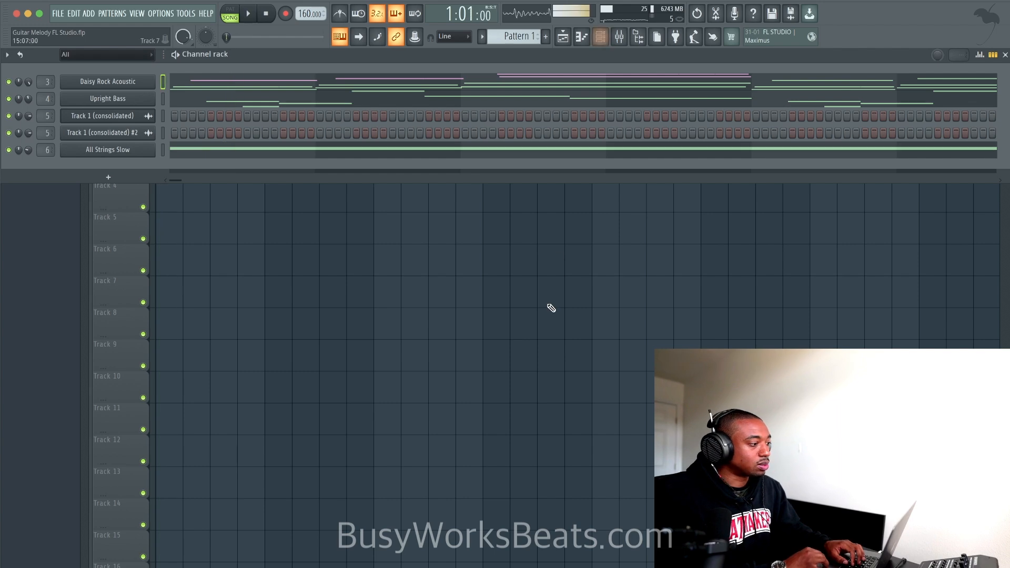
{"action": "right_click", "coordinate": [549, 300]}
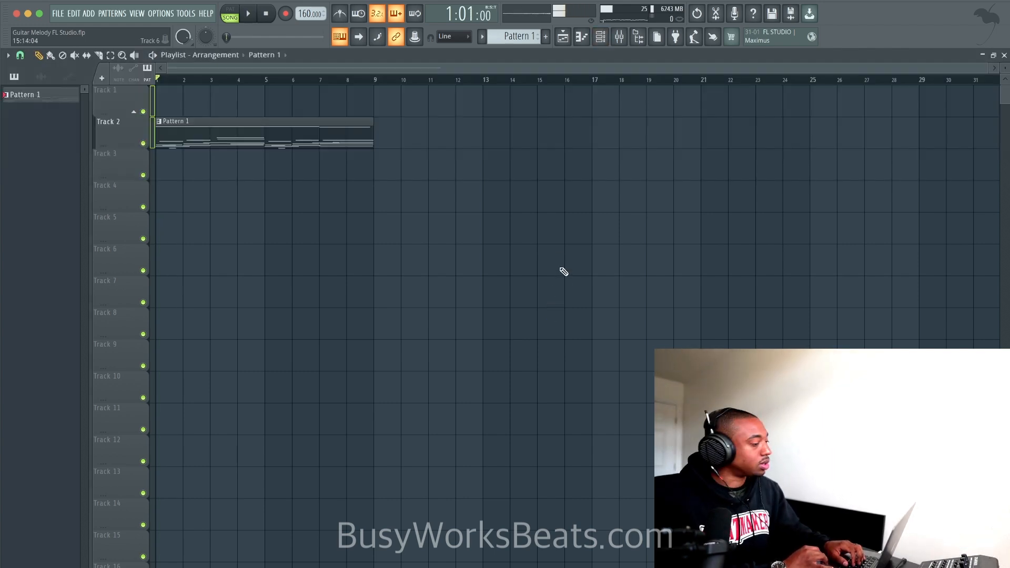
{"action": "left_click", "coordinate": [601, 38]}
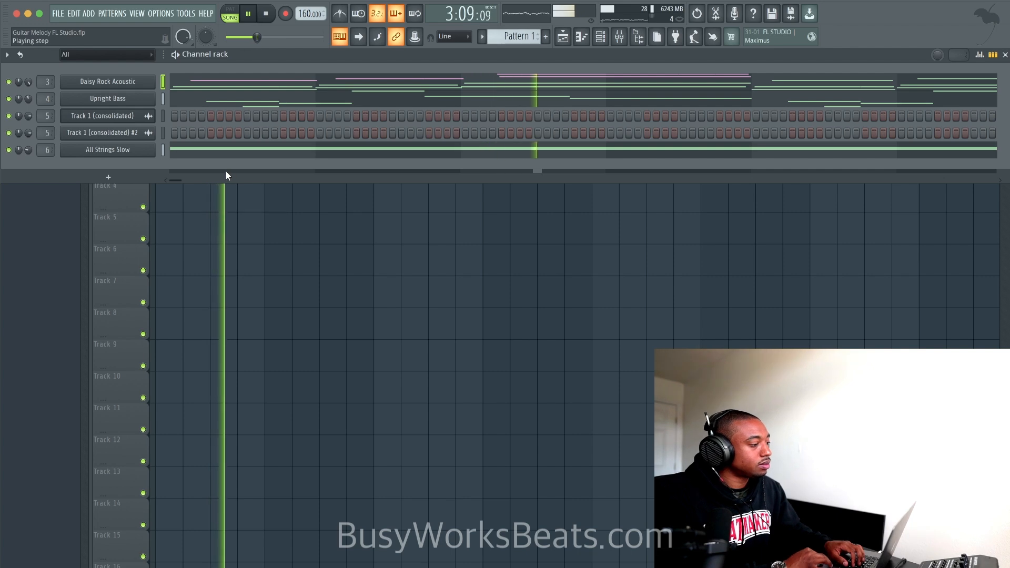
{"action": "right_click", "coordinate": [253, 231]}
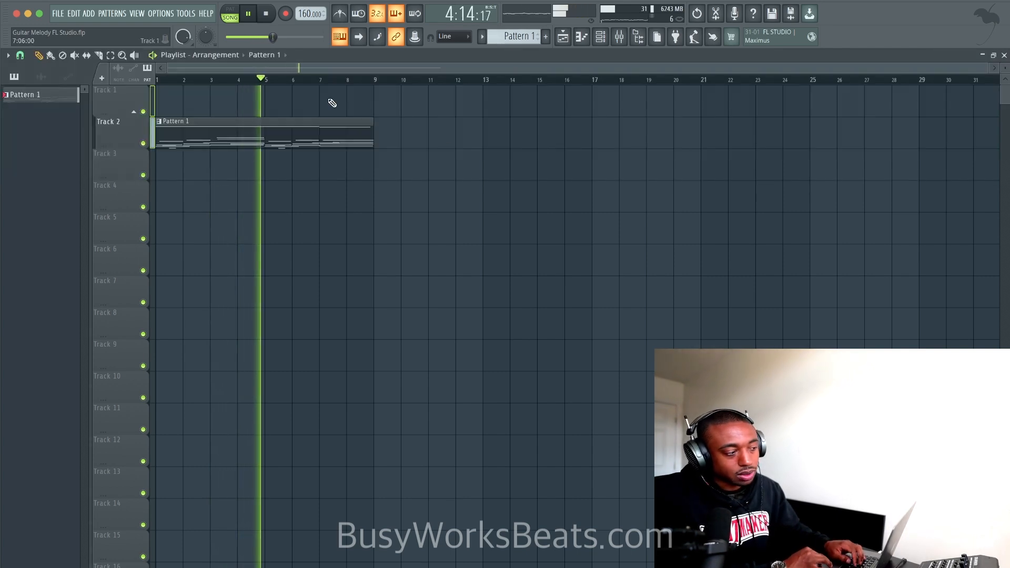
{"action": "key", "text": "space"}
Consolidate playlist Track 2 with the Pattern 1 clip into an audio clip
{"action": "right_click", "coordinate": [125, 131]}
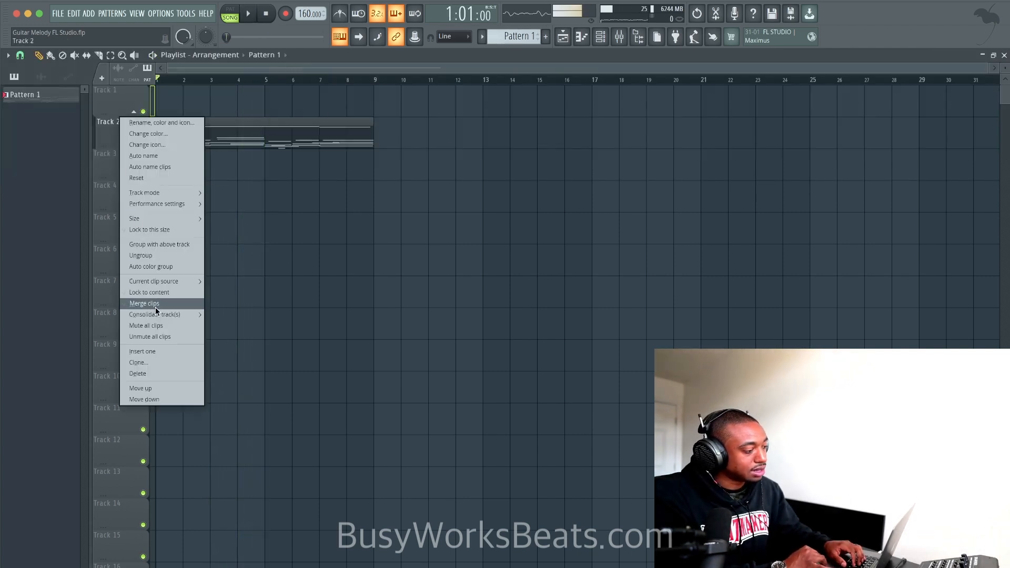
{"action": "mouse_move", "coordinate": [156, 315]}
{"action": "left_click", "coordinate": [227, 314]}
{"action": "key", "text": "Return"}
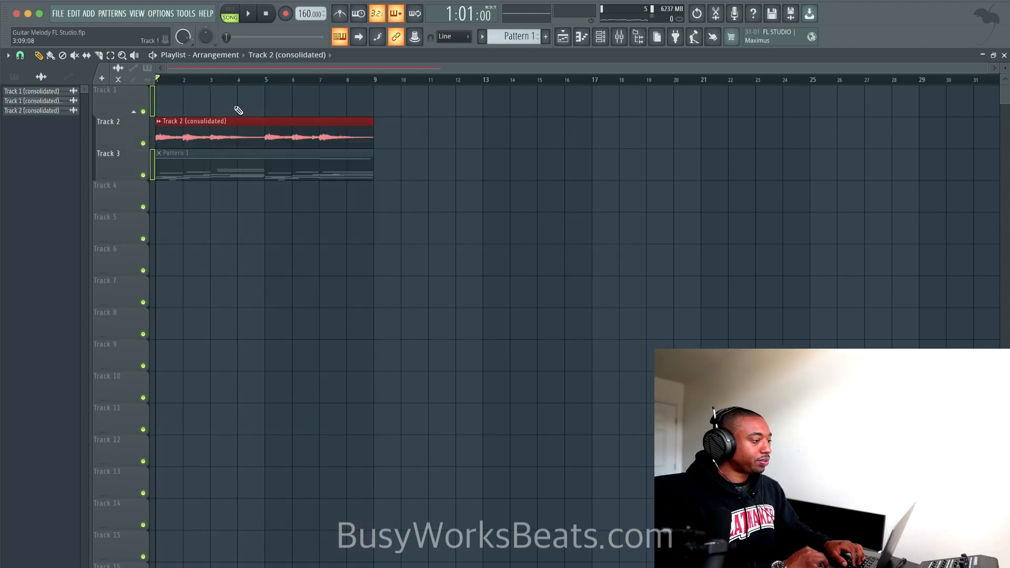
Set the consolidated Track 2 clip's time-stretching mode to Resample, raise the project tempo to 180, and listen to the result
{"action": "double_click", "coordinate": [263, 126]}
{"action": "left_click", "coordinate": [321, 182]}
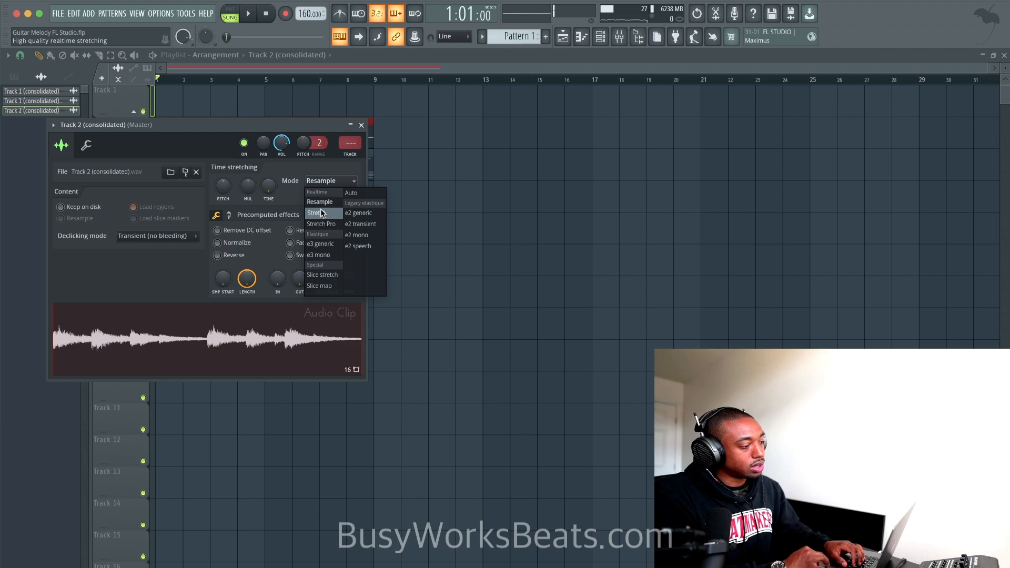
{"action": "left_click", "coordinate": [315, 212]}
{"action": "left_click", "coordinate": [321, 181]}
{"action": "left_click", "coordinate": [317, 202]}
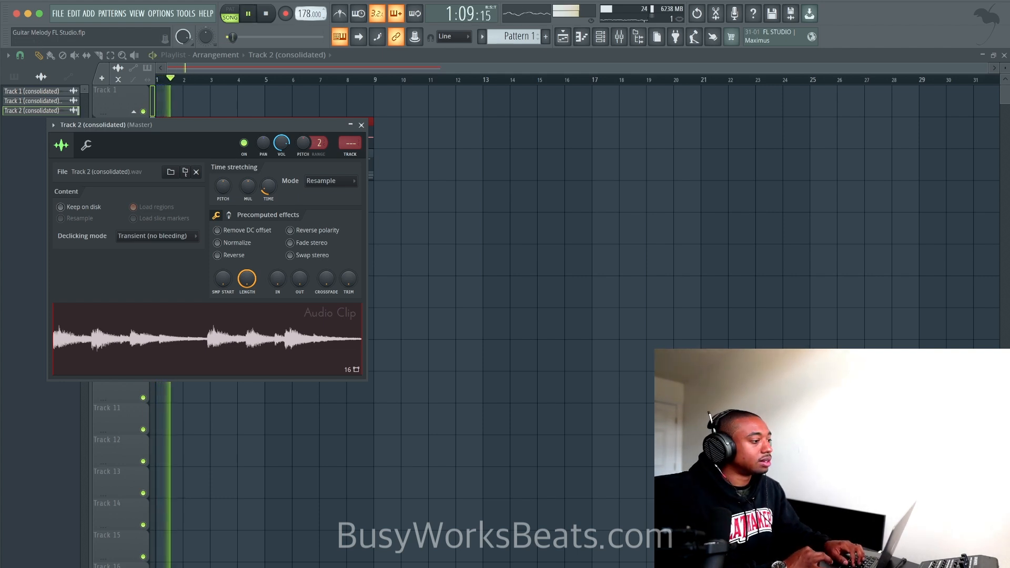
{"action": "left_click", "coordinate": [361, 125]}
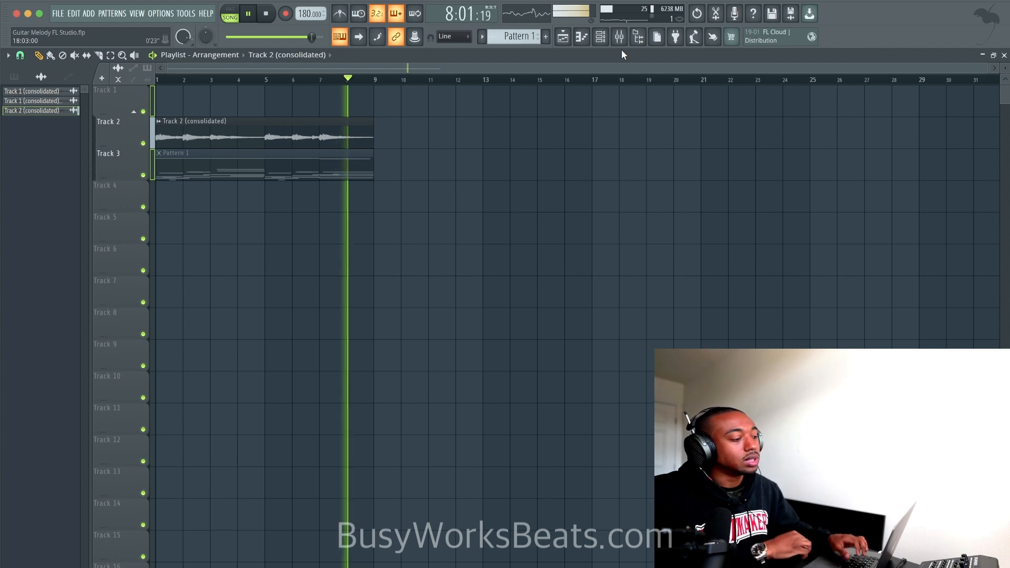
{"action": "key", "text": "space"}
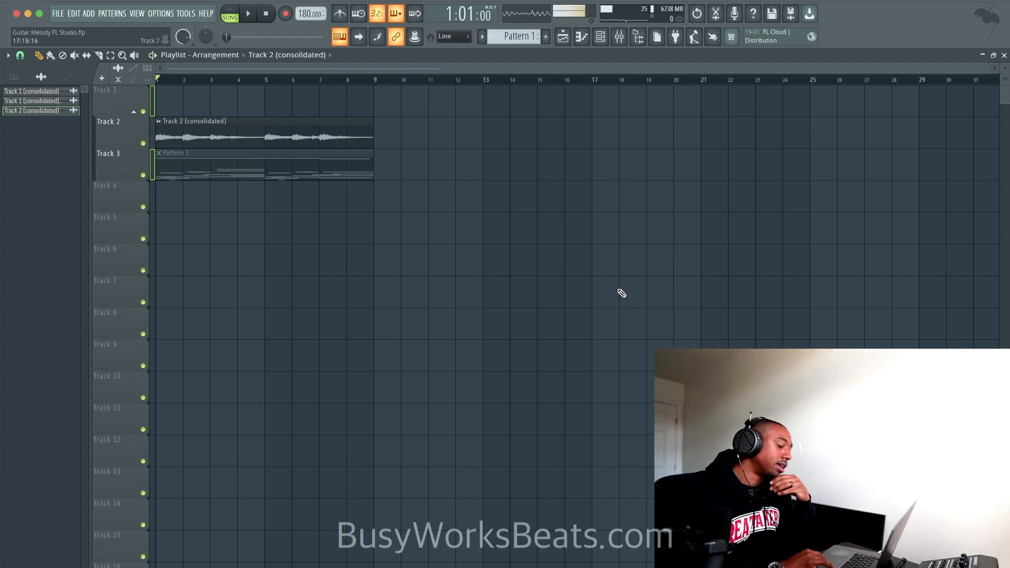